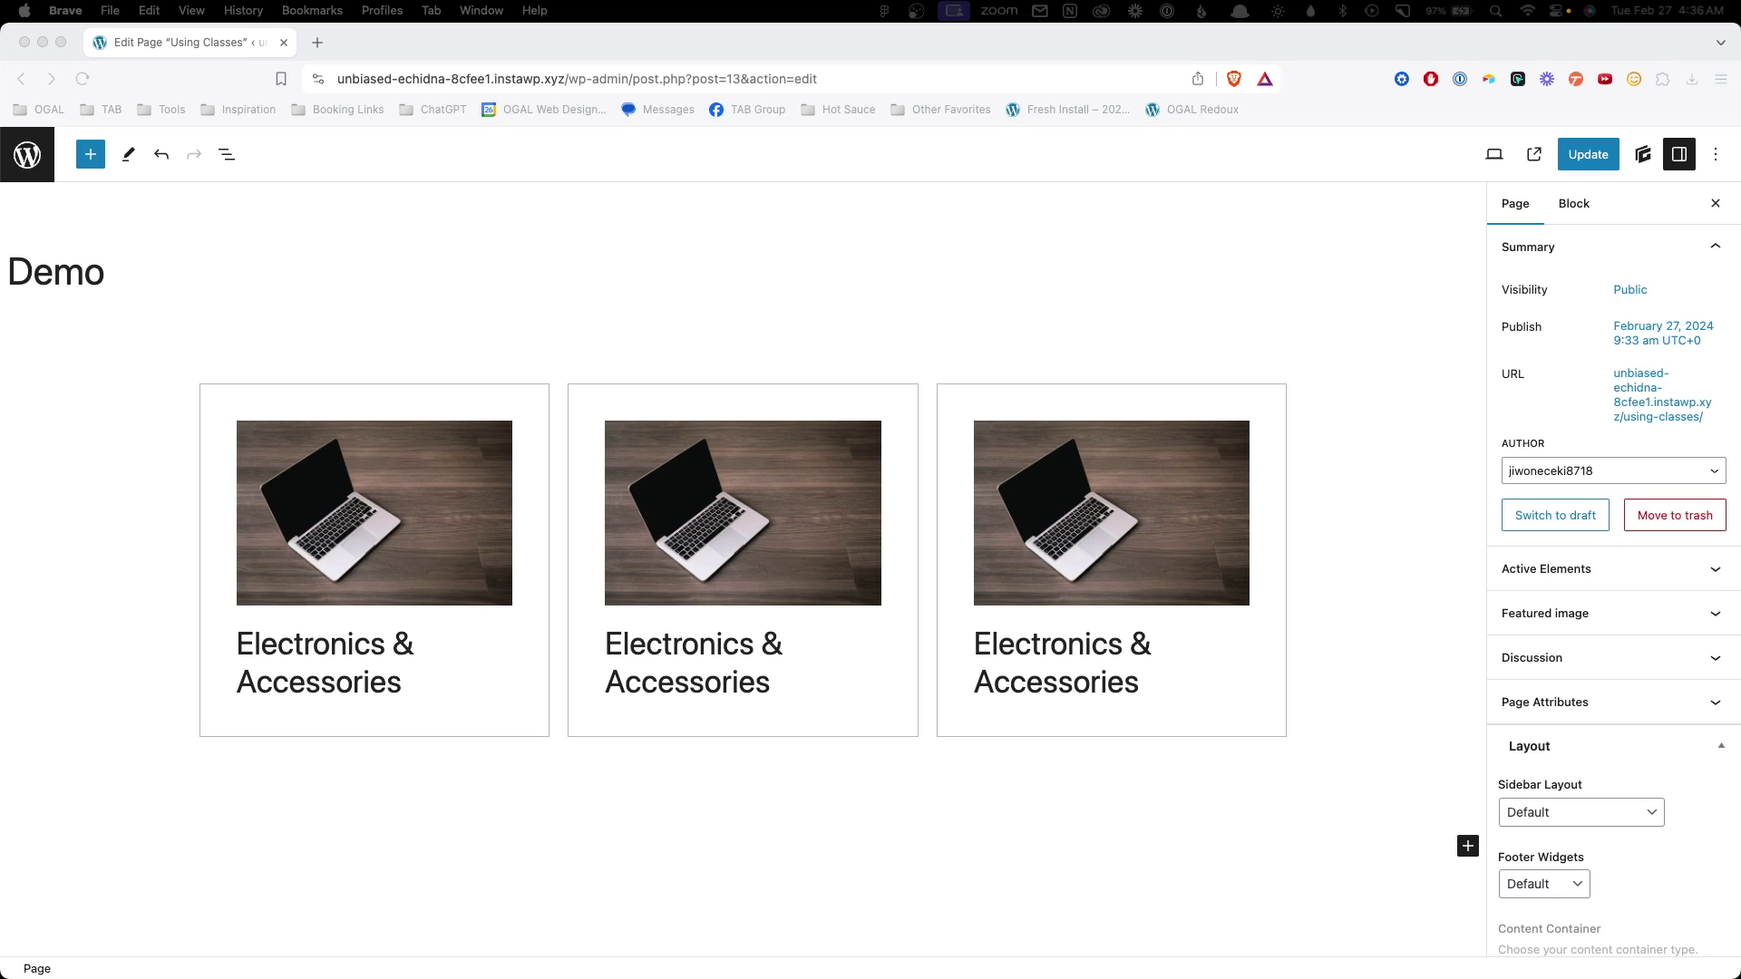
- In List View, expand Container > Container > Grid > third card Container
click(226, 155)
click(13, 252)
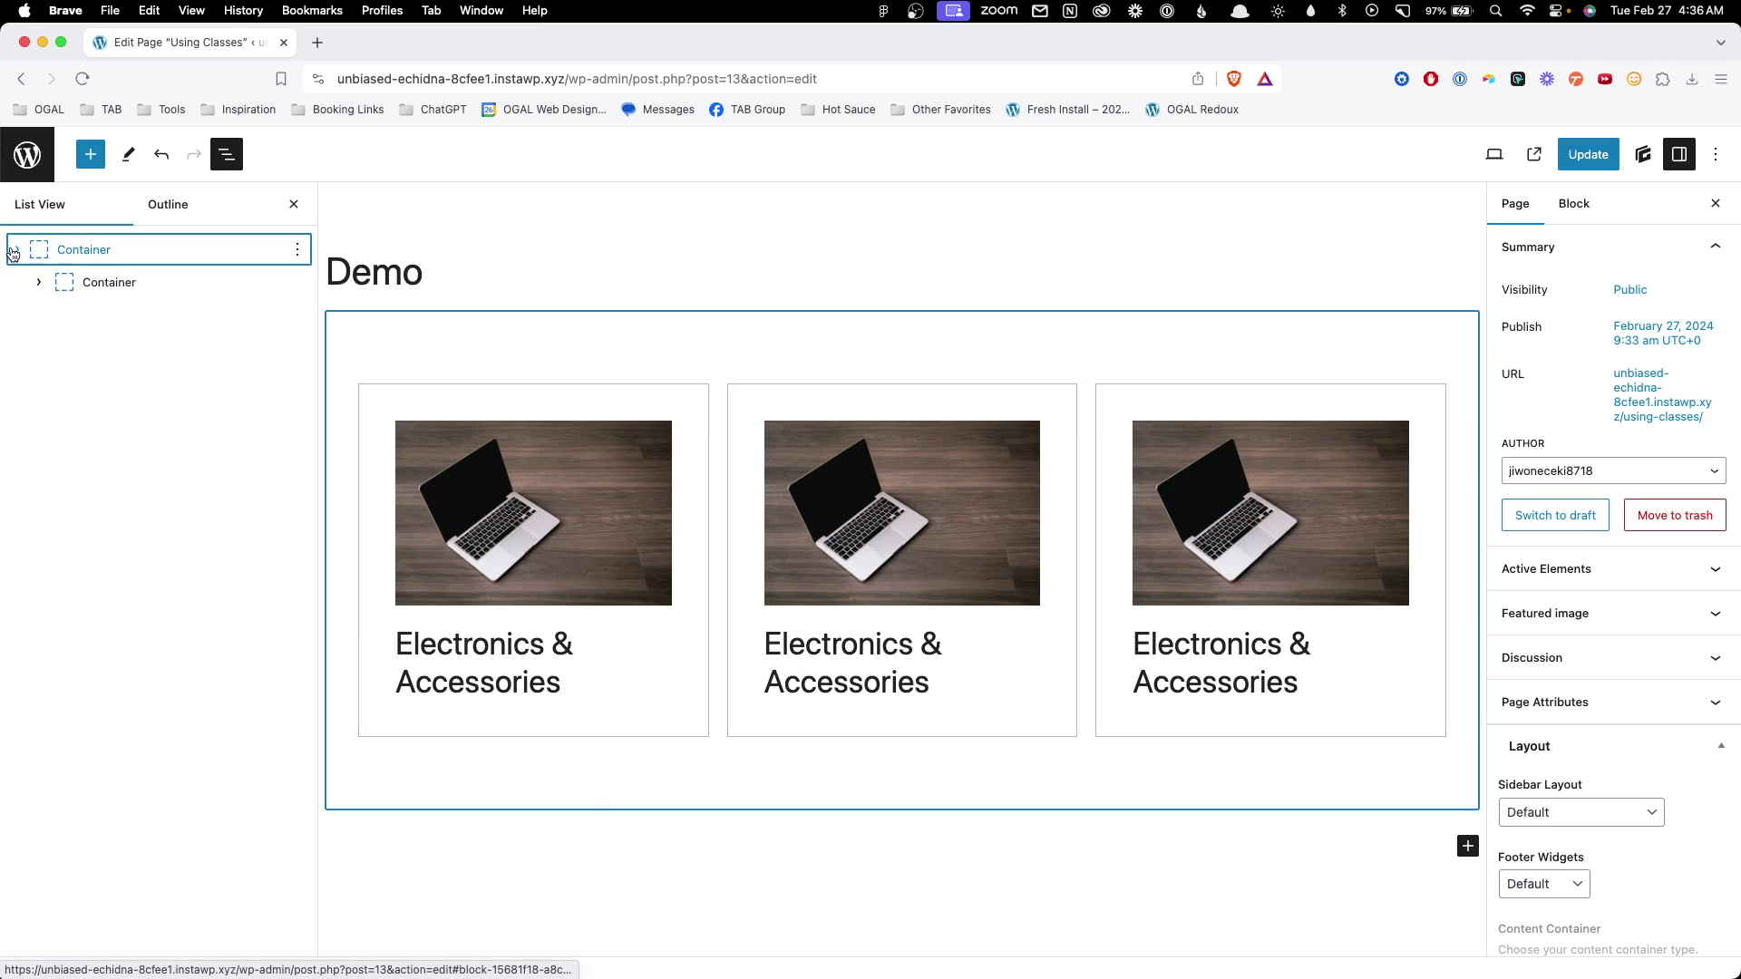
click(60, 284)
click(39, 284)
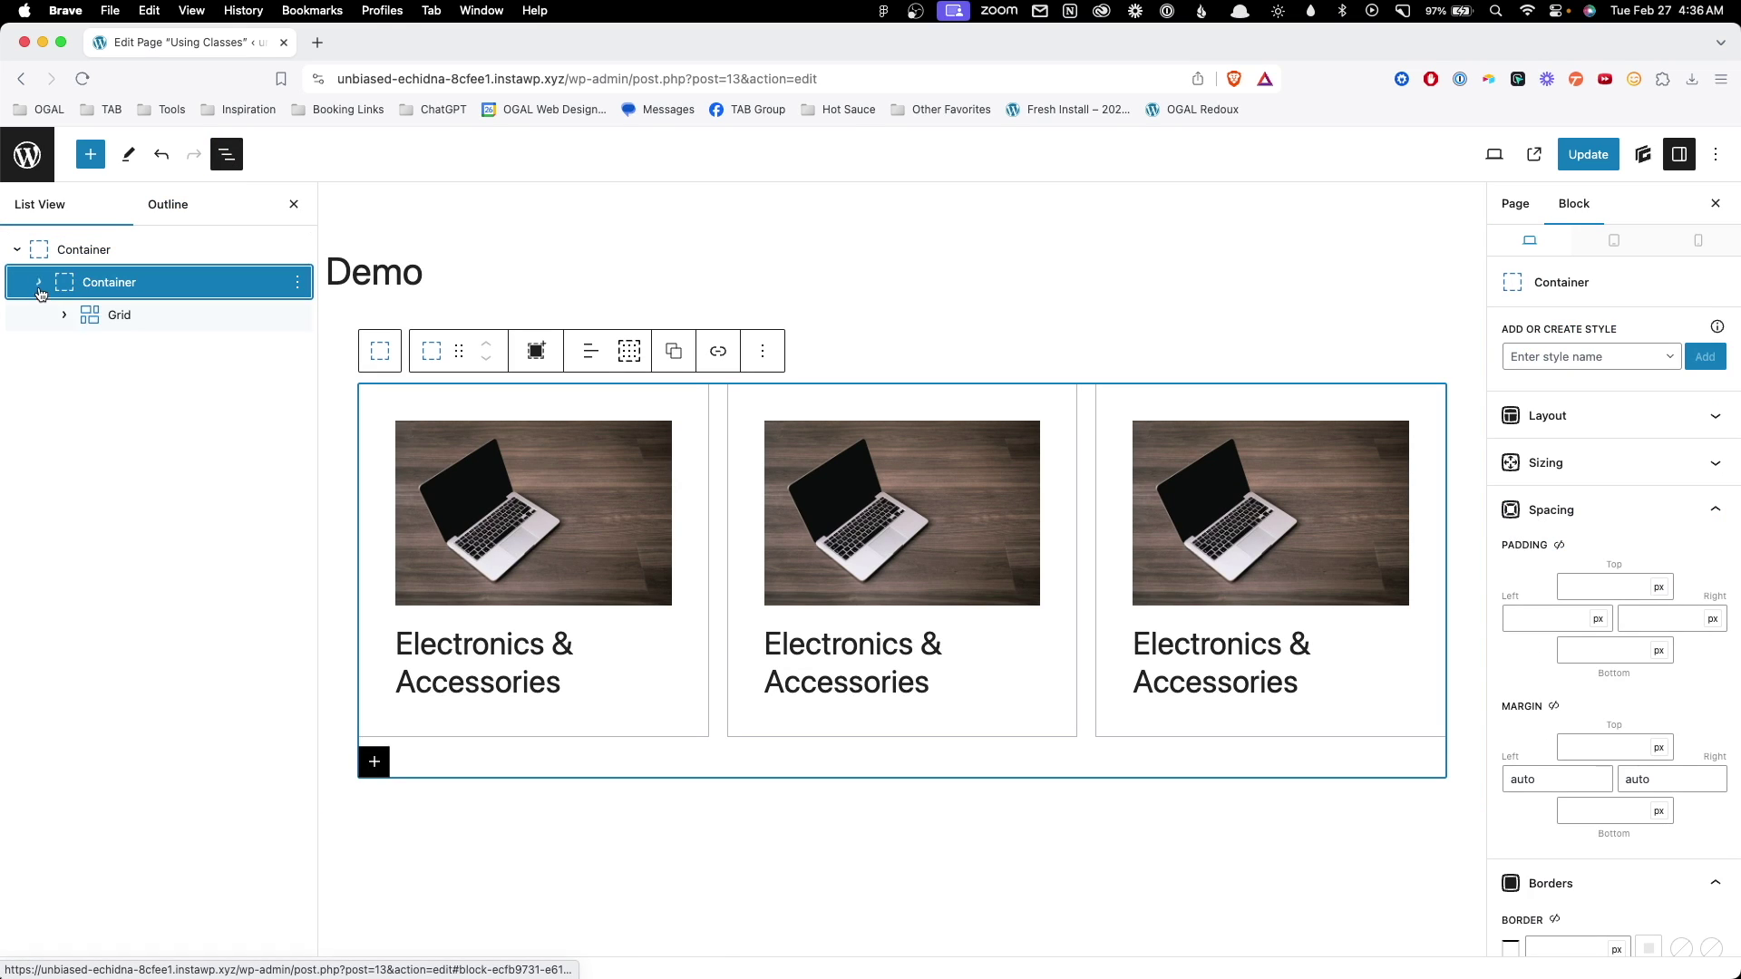
click(95, 315)
click(63, 317)
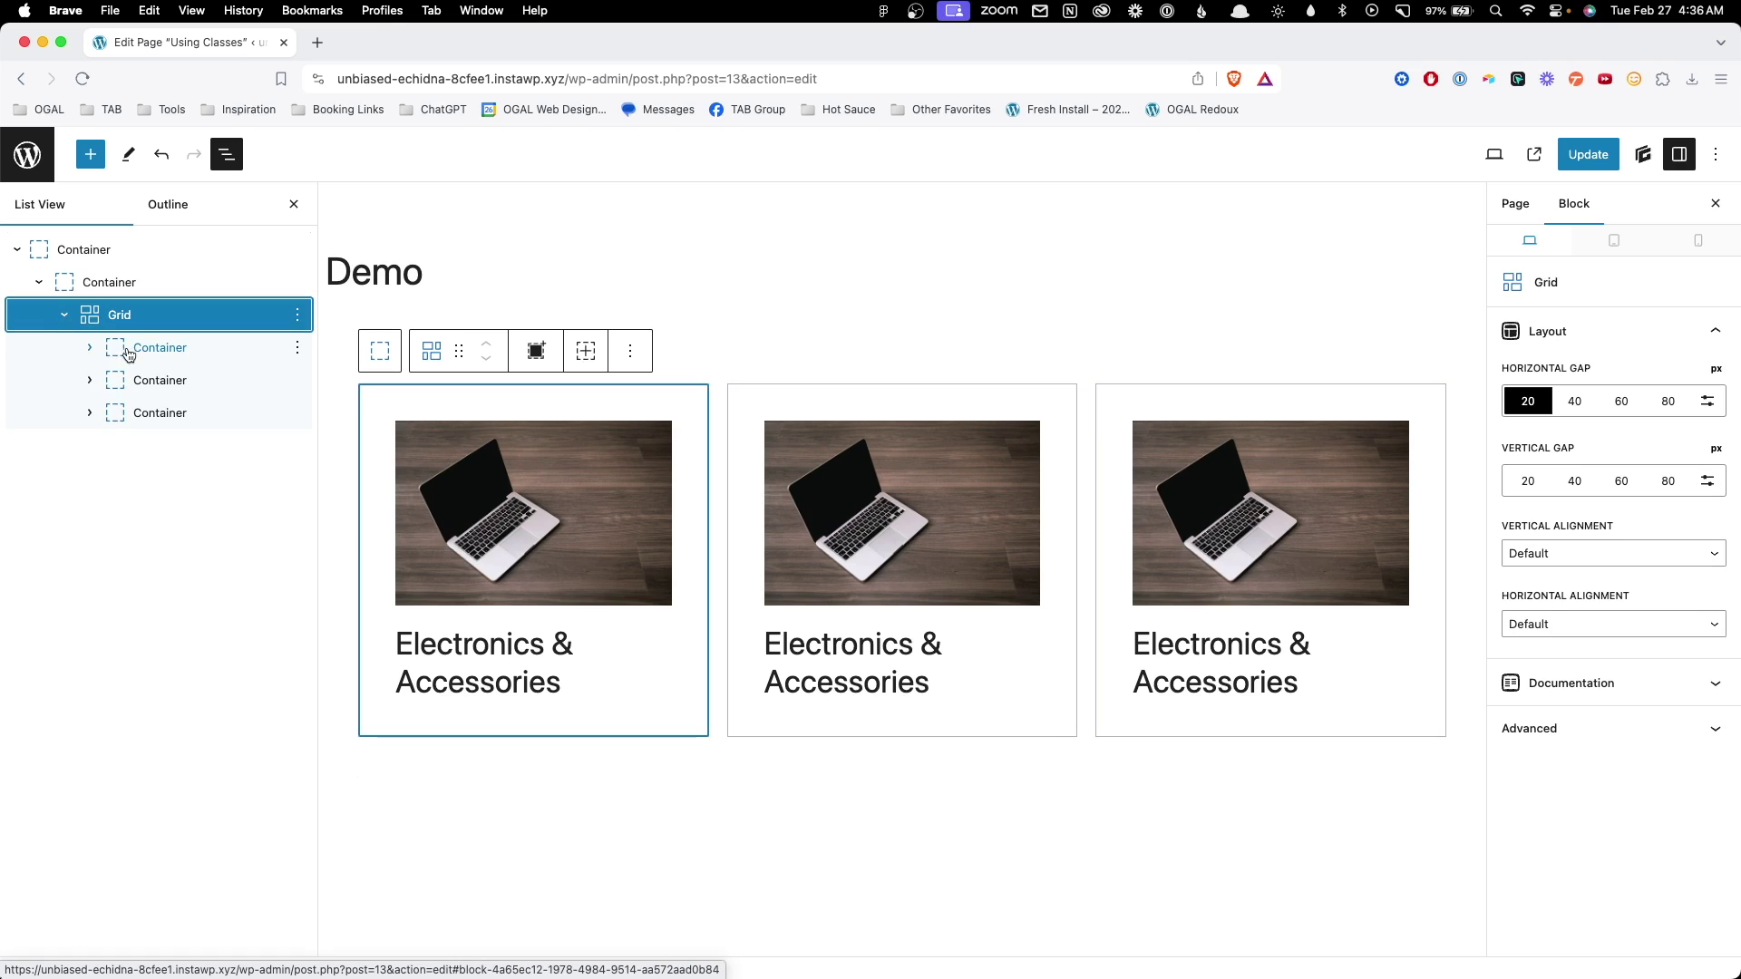
click(127, 350)
click(131, 380)
click(148, 425)
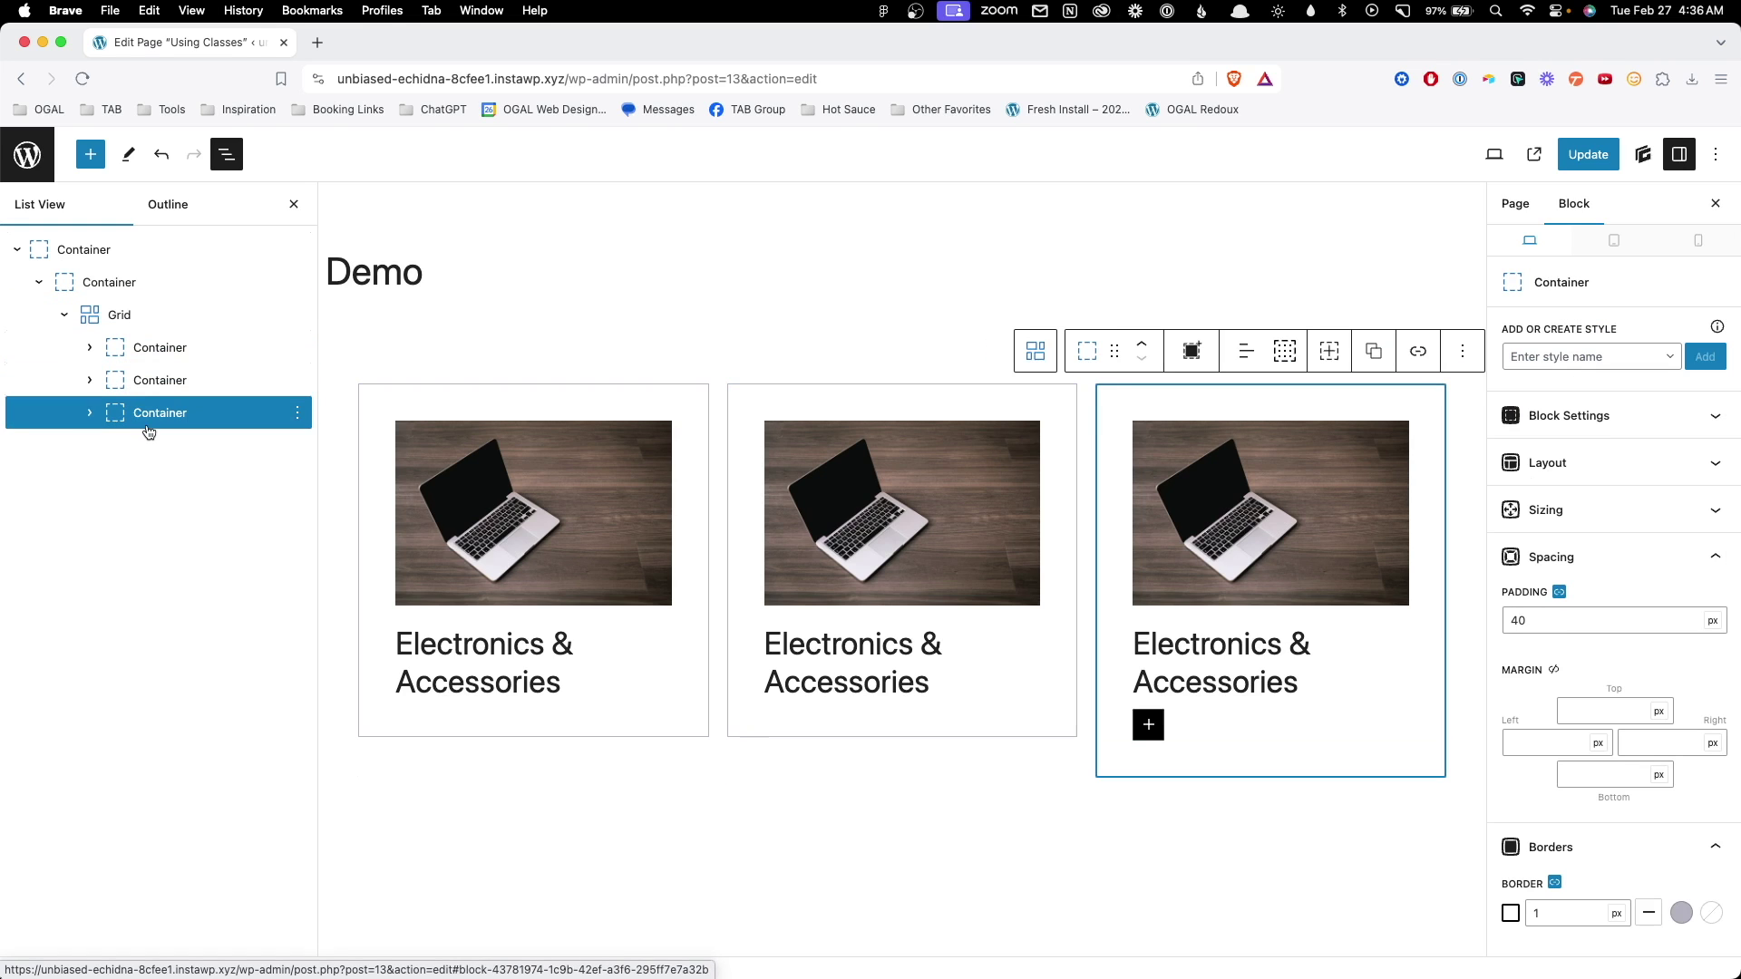
click(100, 415)
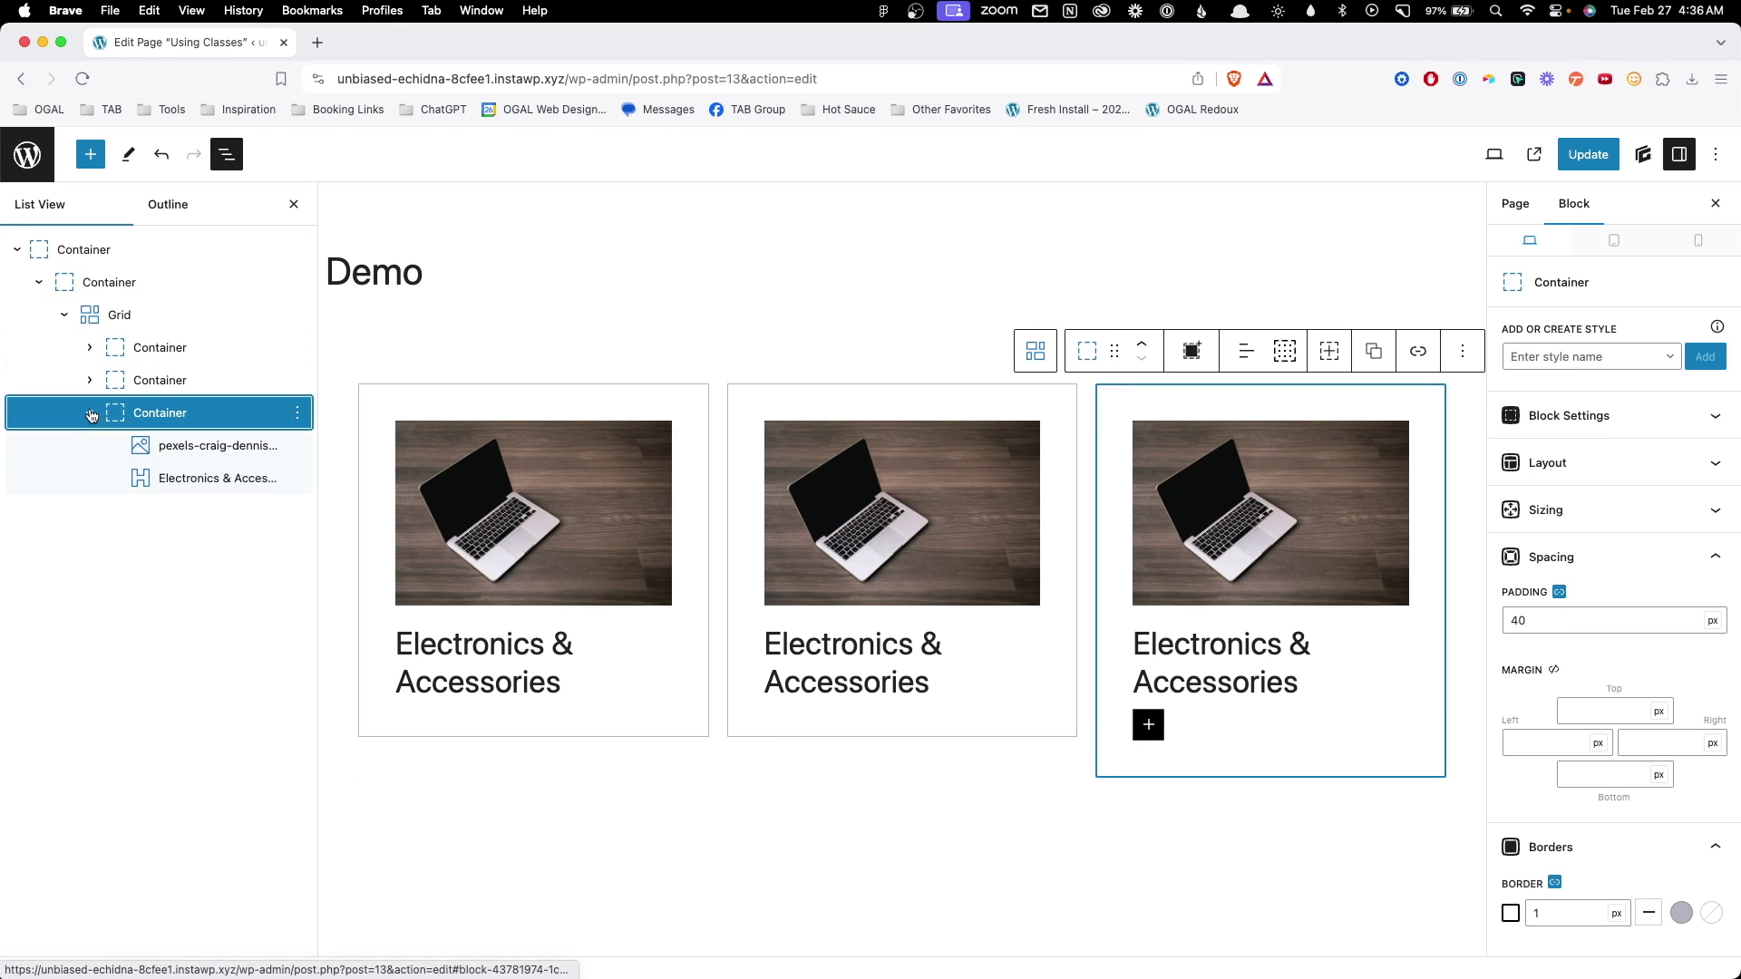
- Select the third card's image and headline, then select the first card's headline
click(187, 451)
click(193, 477)
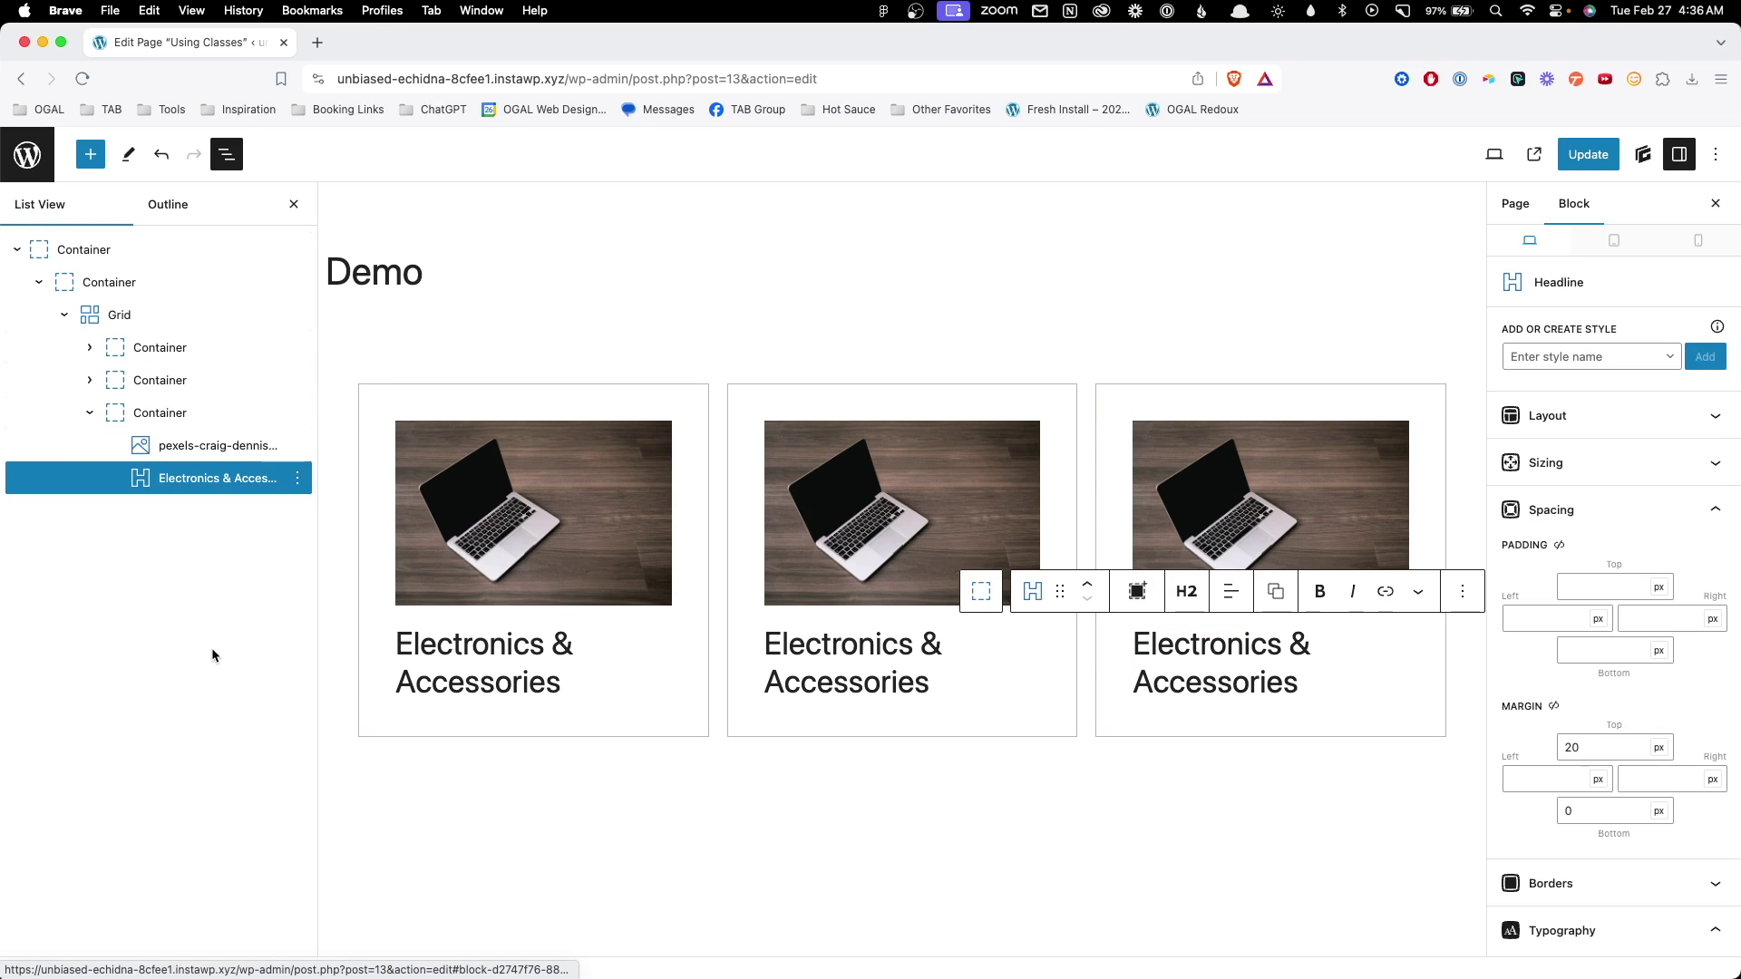
click(409, 313)
click(694, 269)
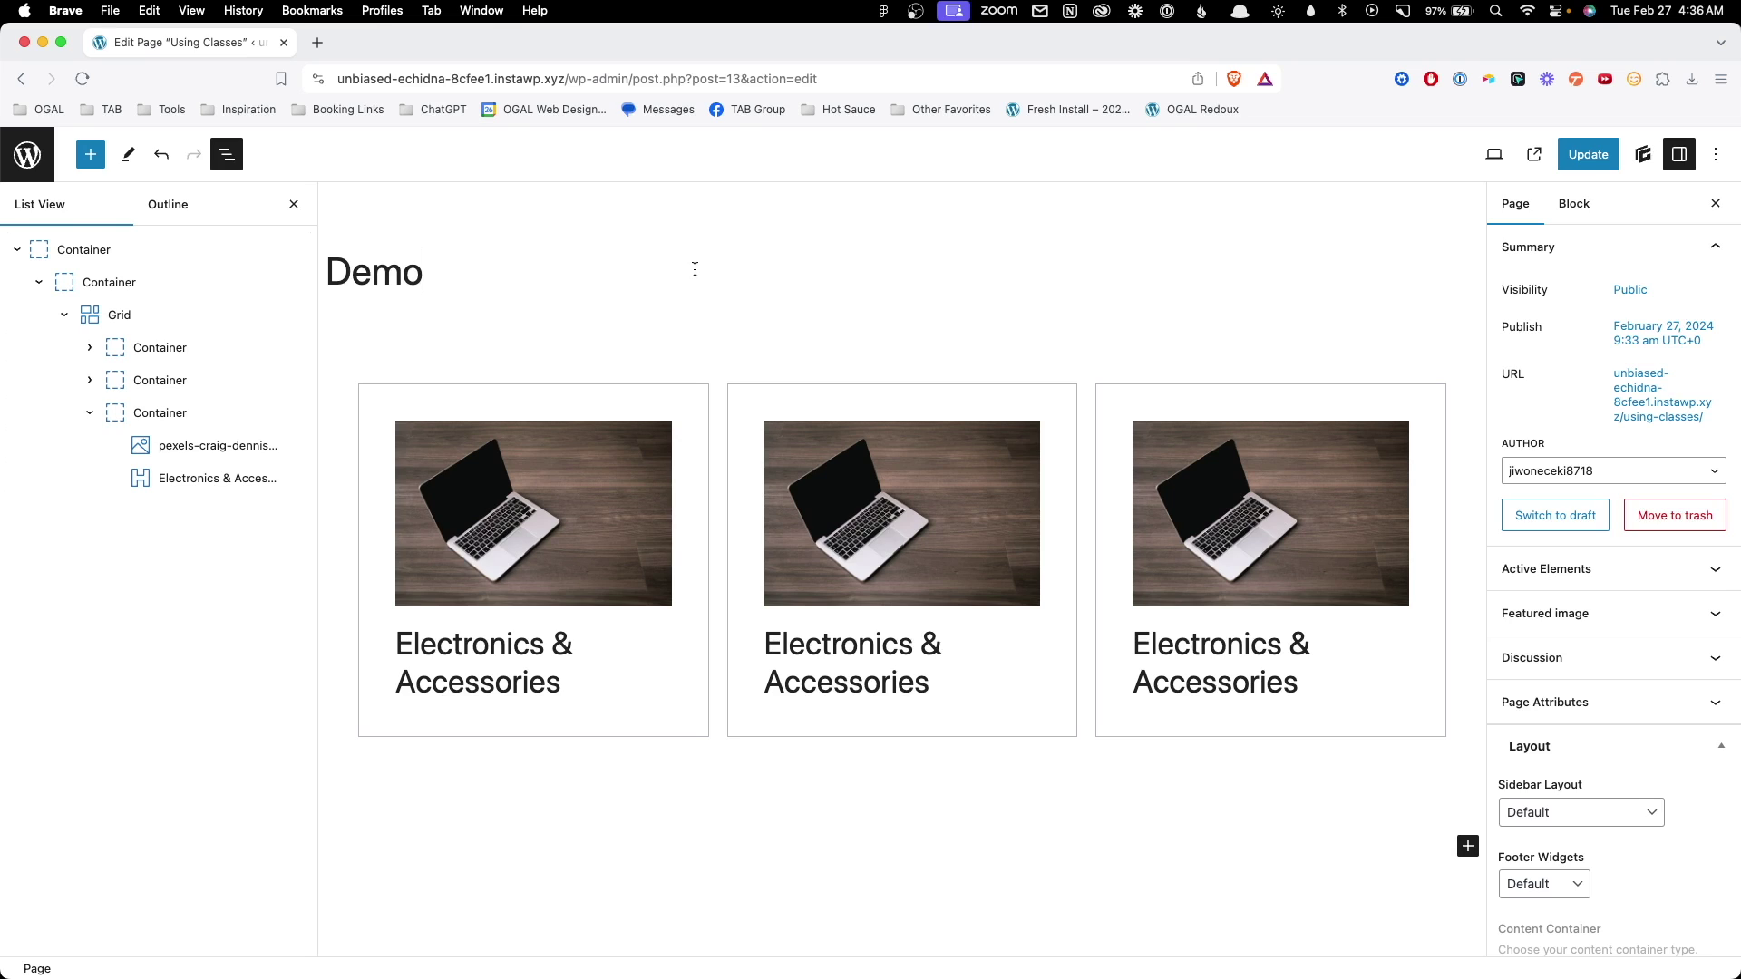
click(465, 681)
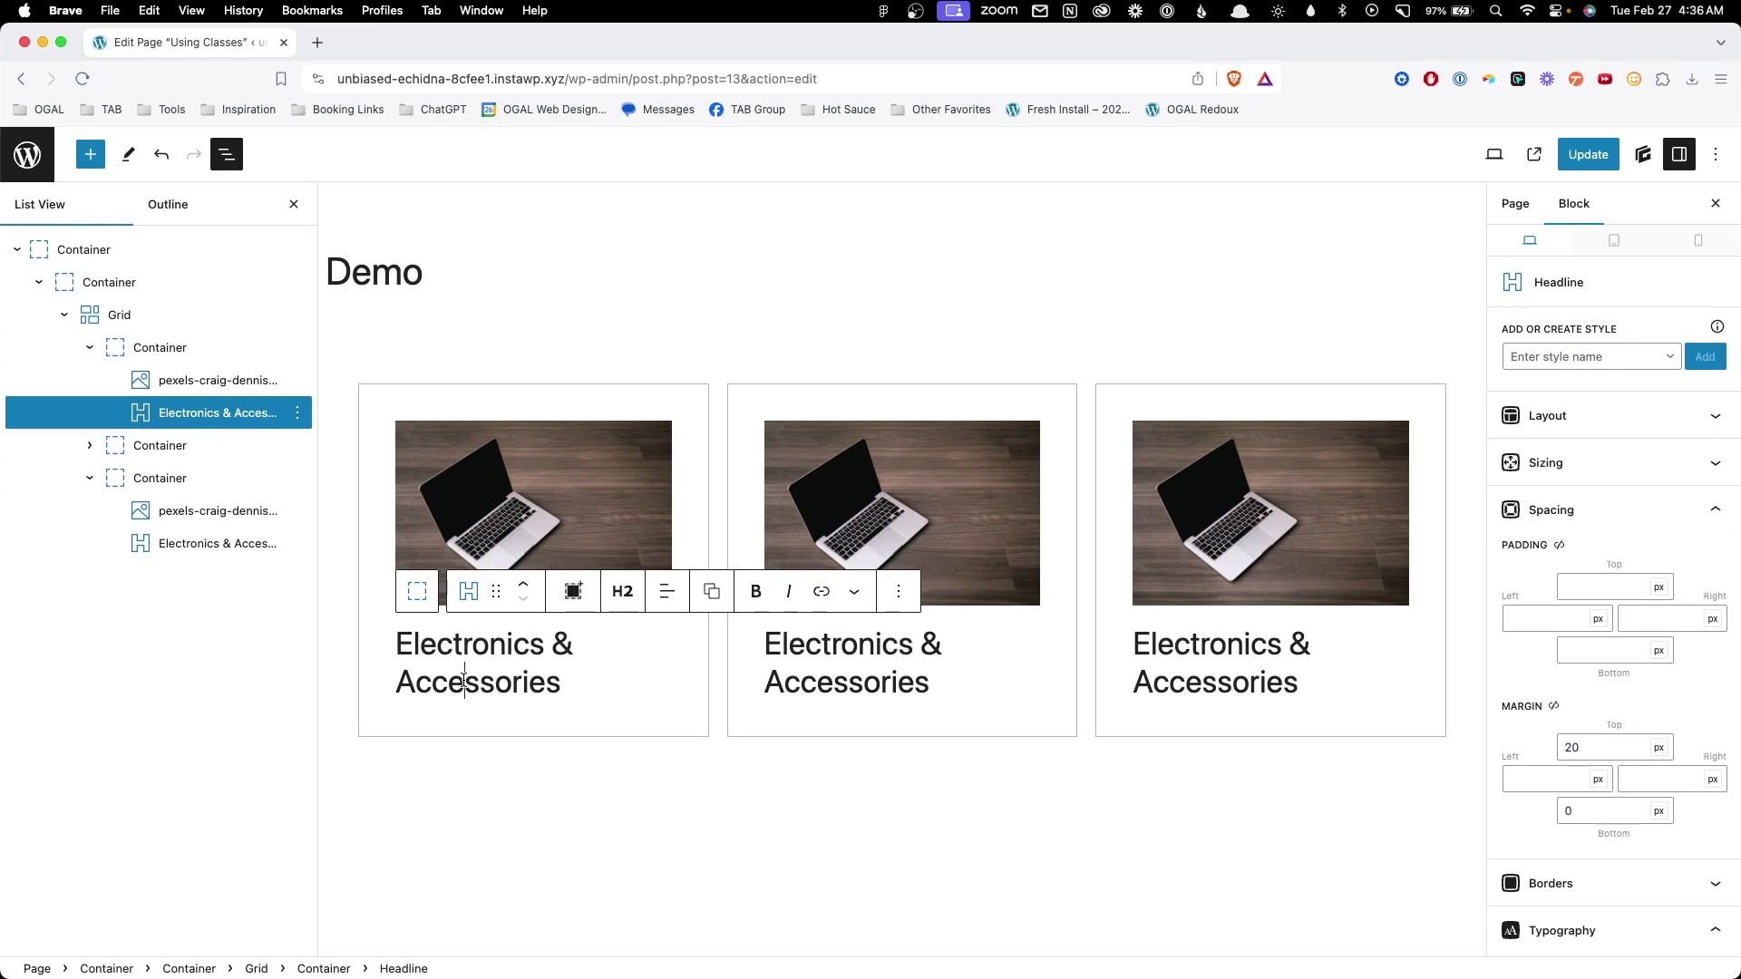
- Set the first card's headline font weight to Bold
click(1575, 512)
click(1559, 755)
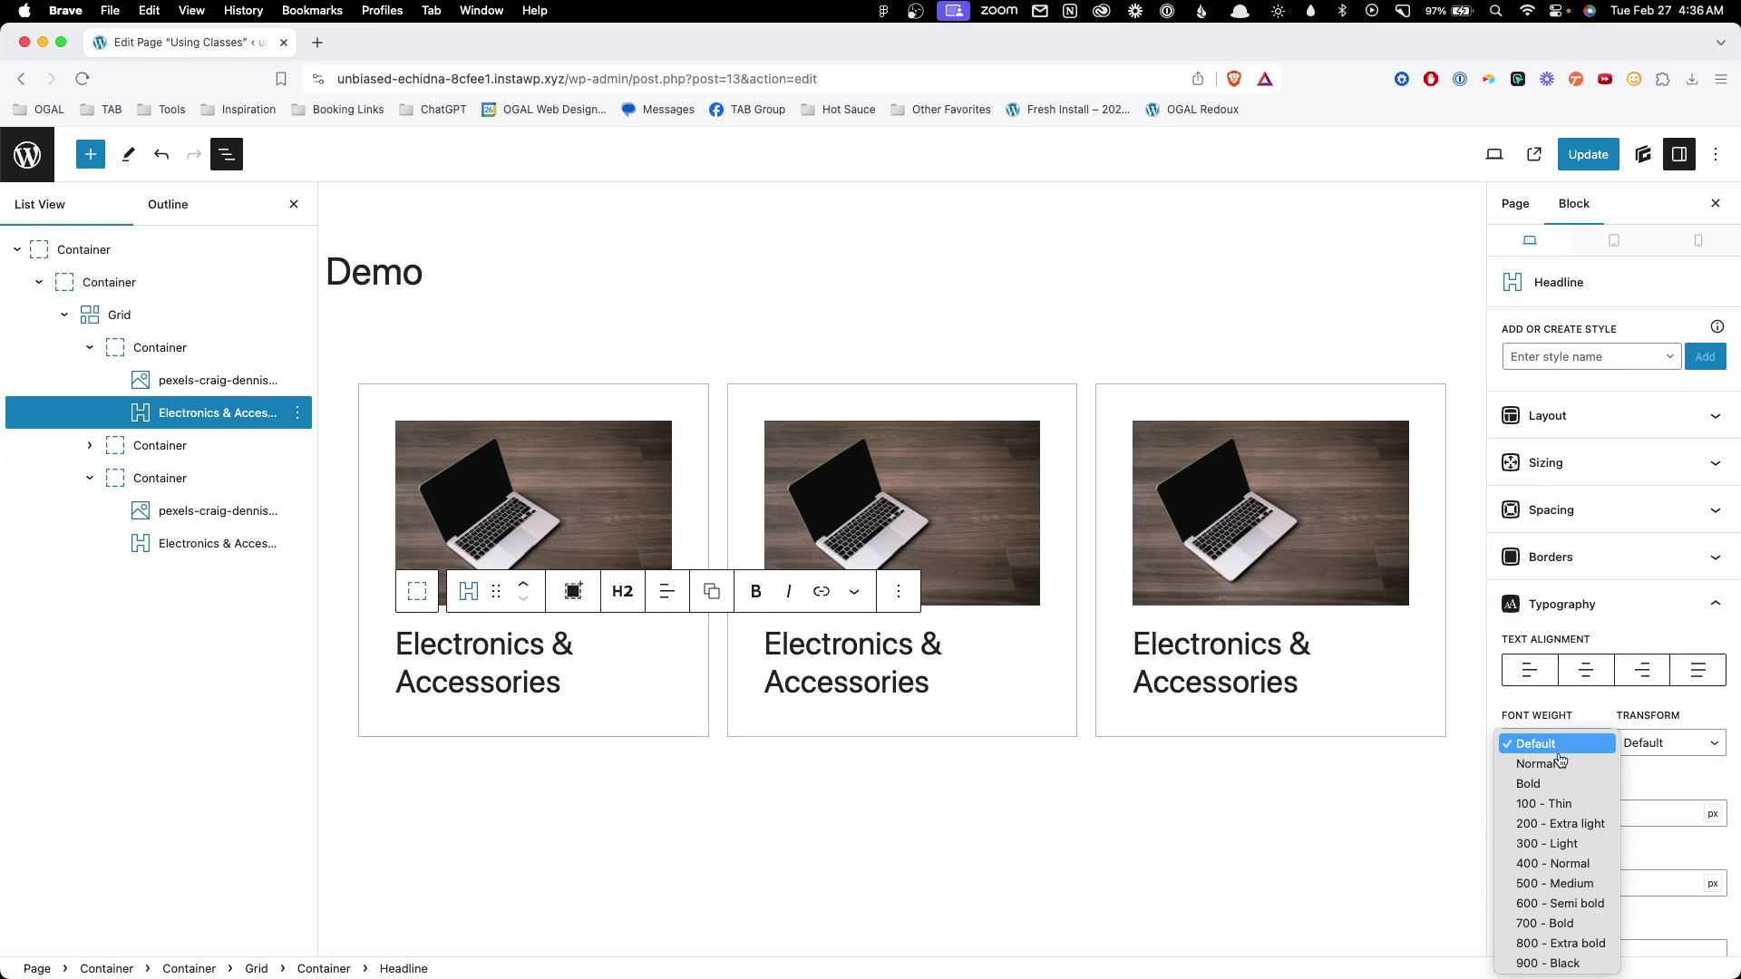
click(1556, 785)
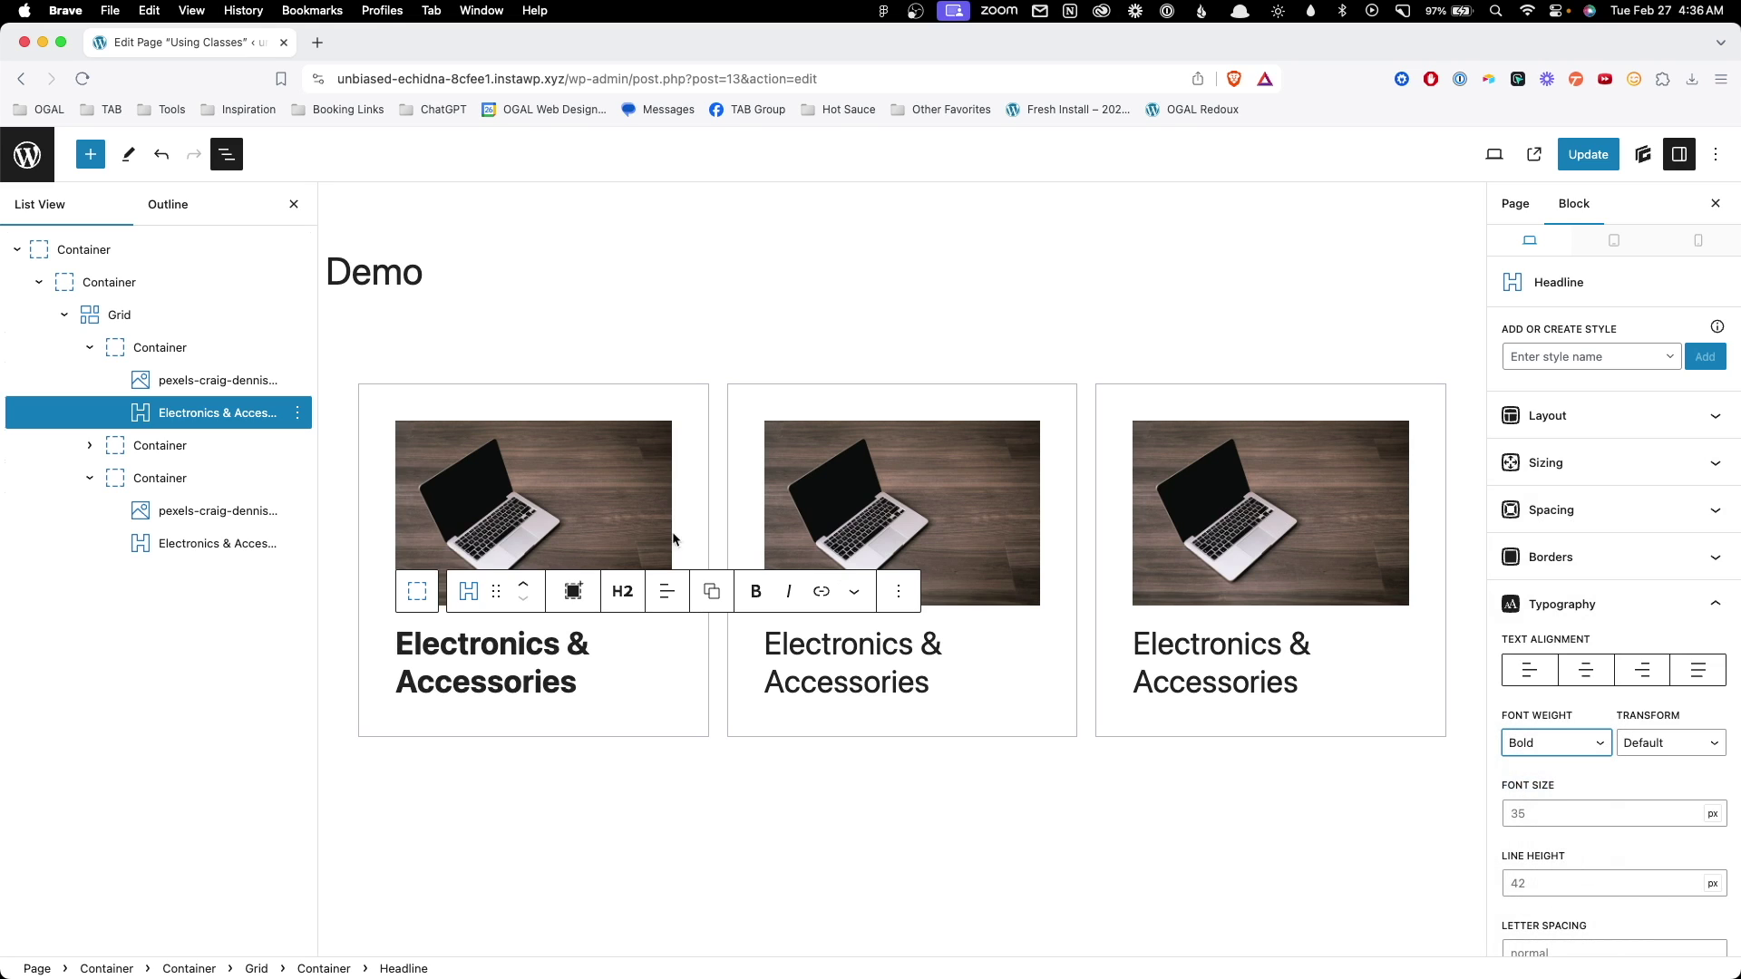
- Change the first card Container's padding from 40 to 24
click(684, 392)
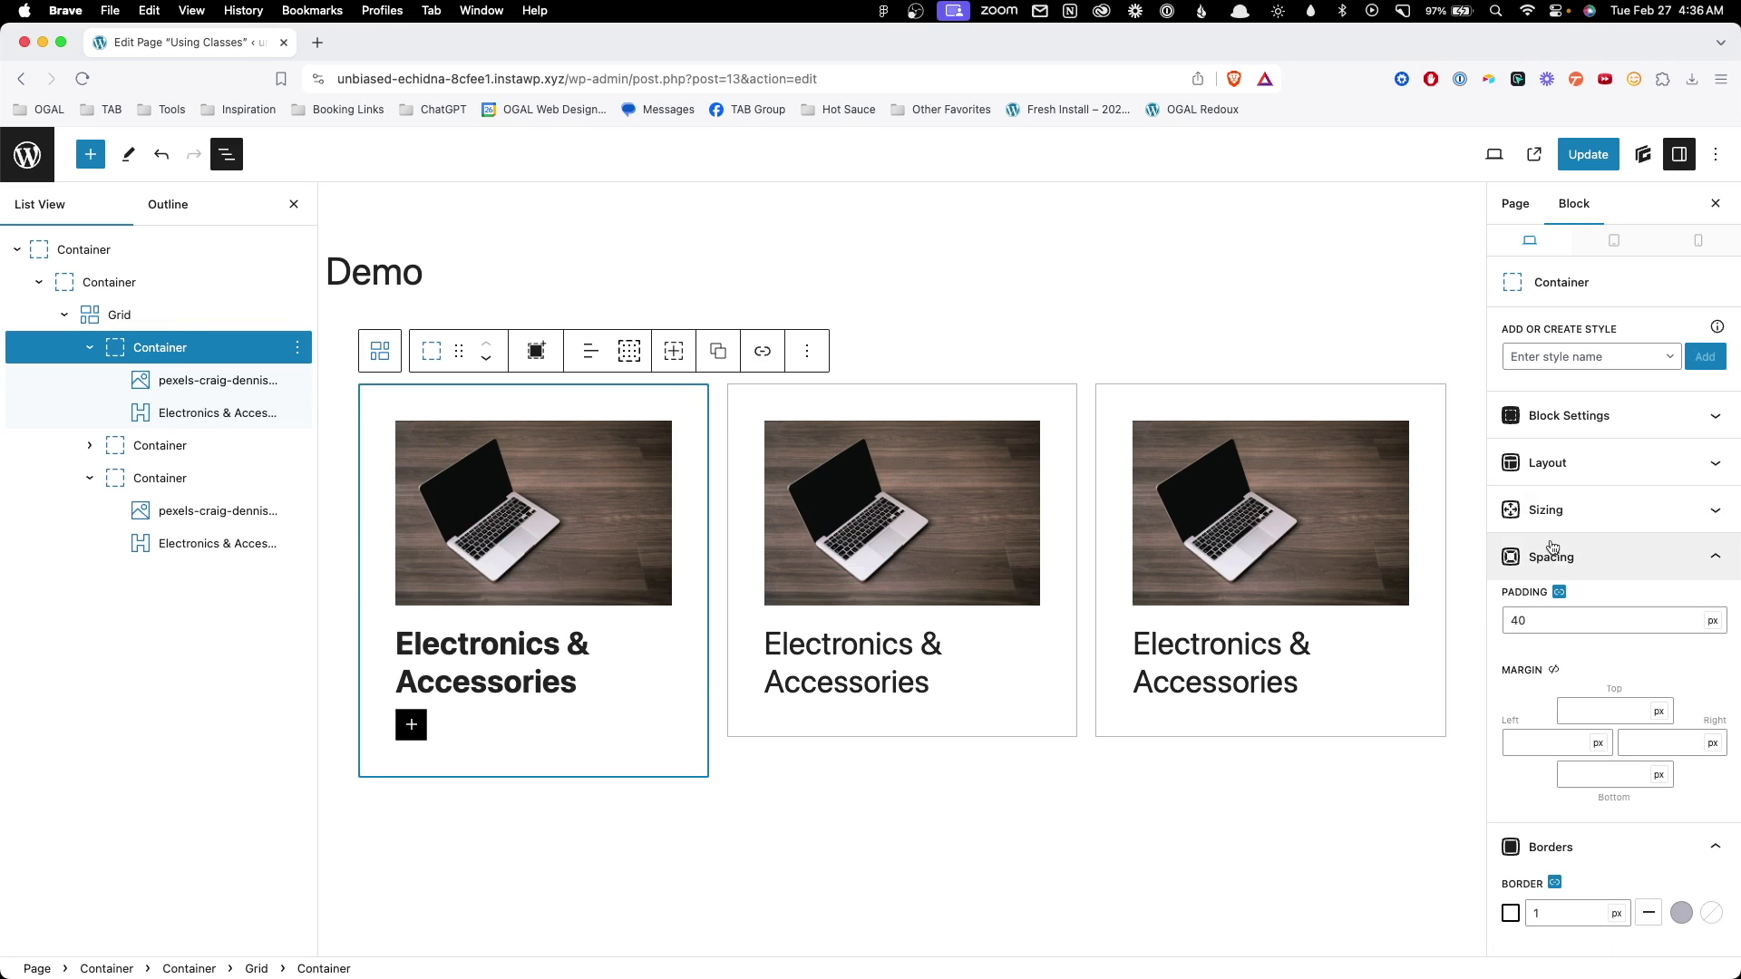
double_click(1557, 618)
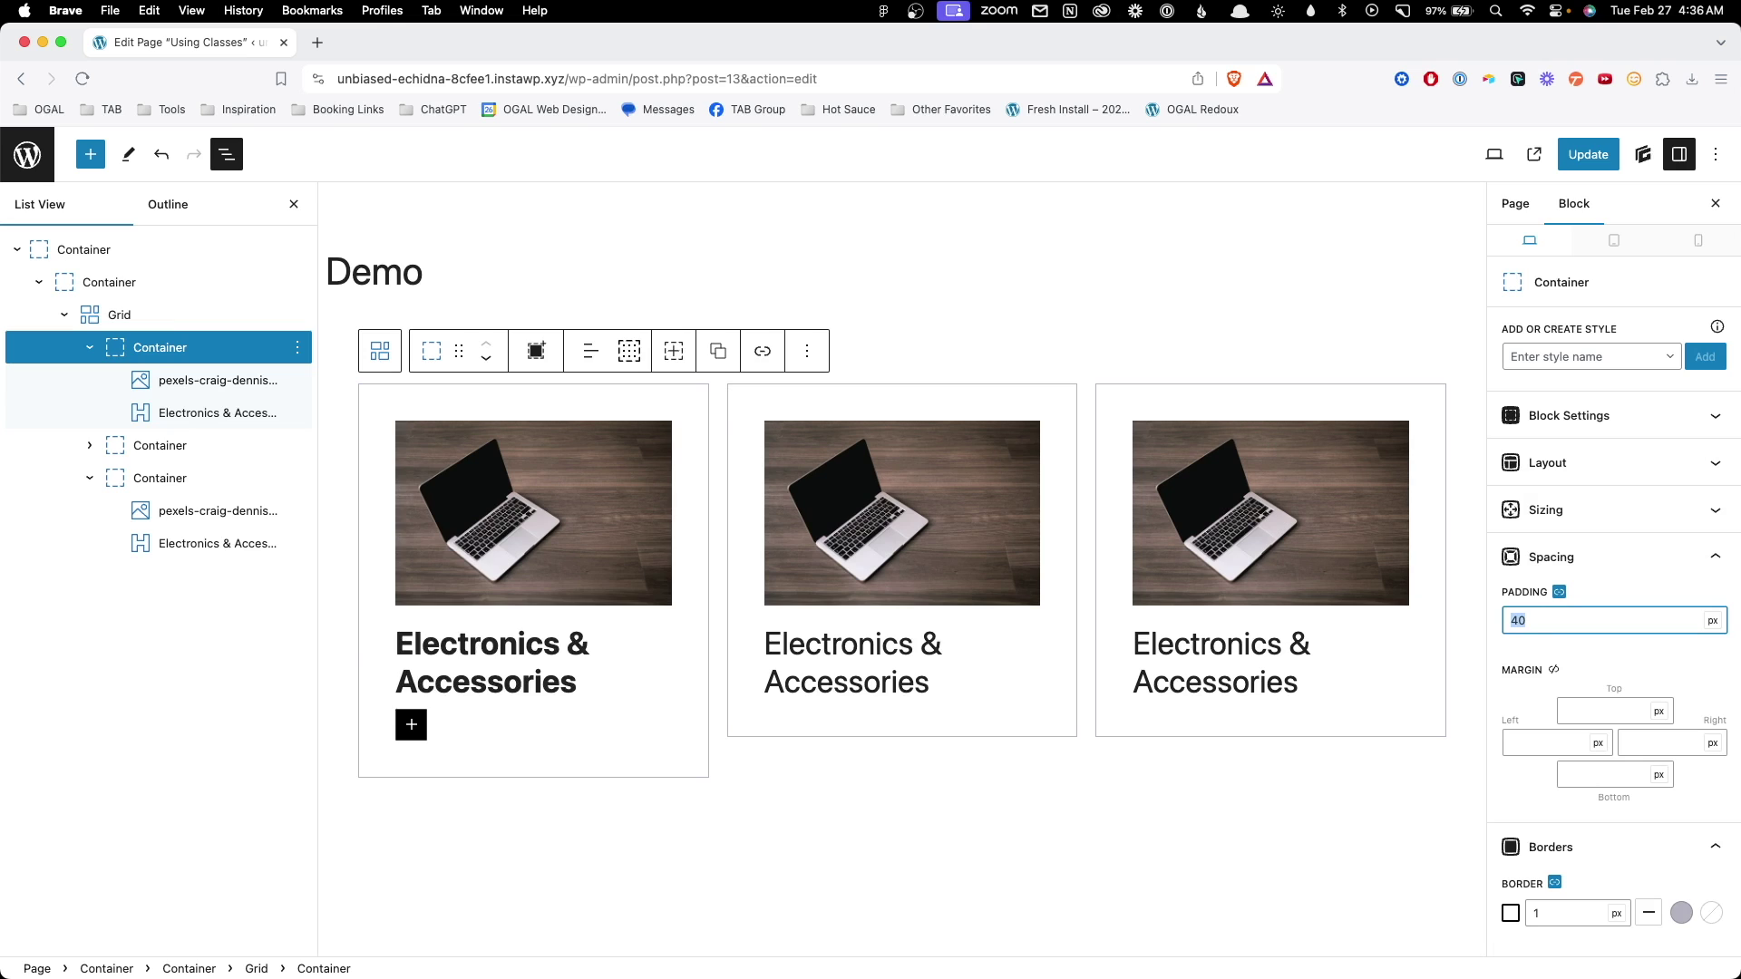
text(24)
click(821, 825)
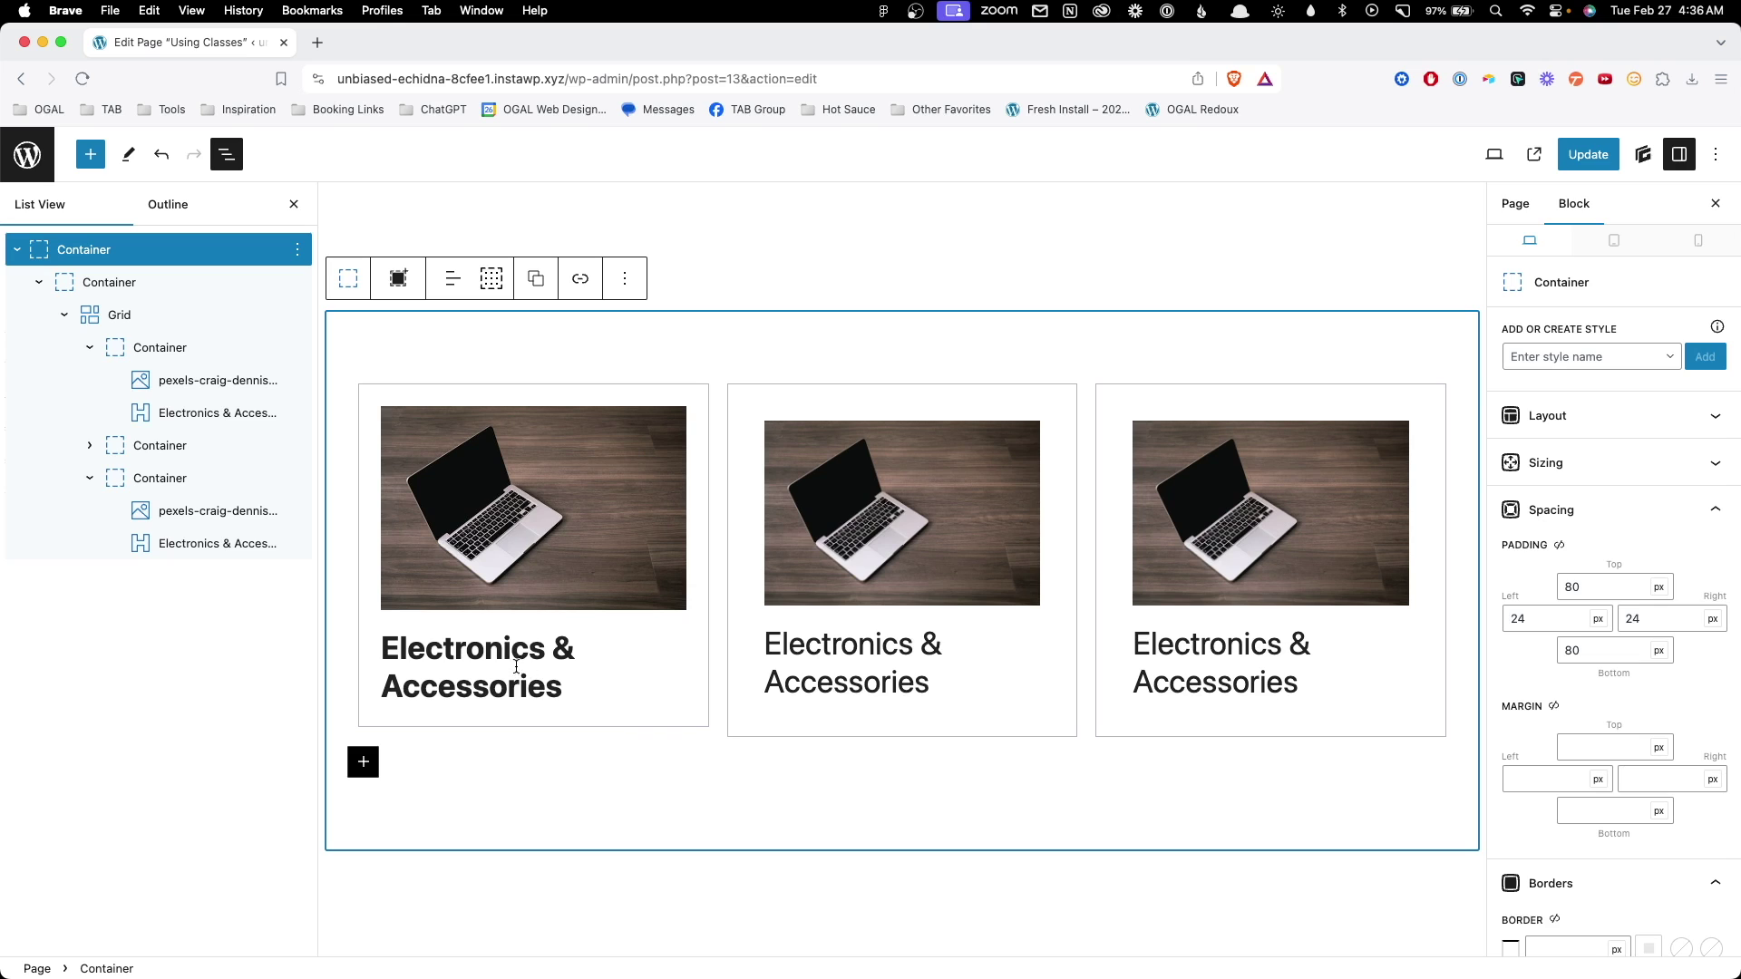
- Make the middle headline Bold and paste its styles onto the third headline
click(880, 646)
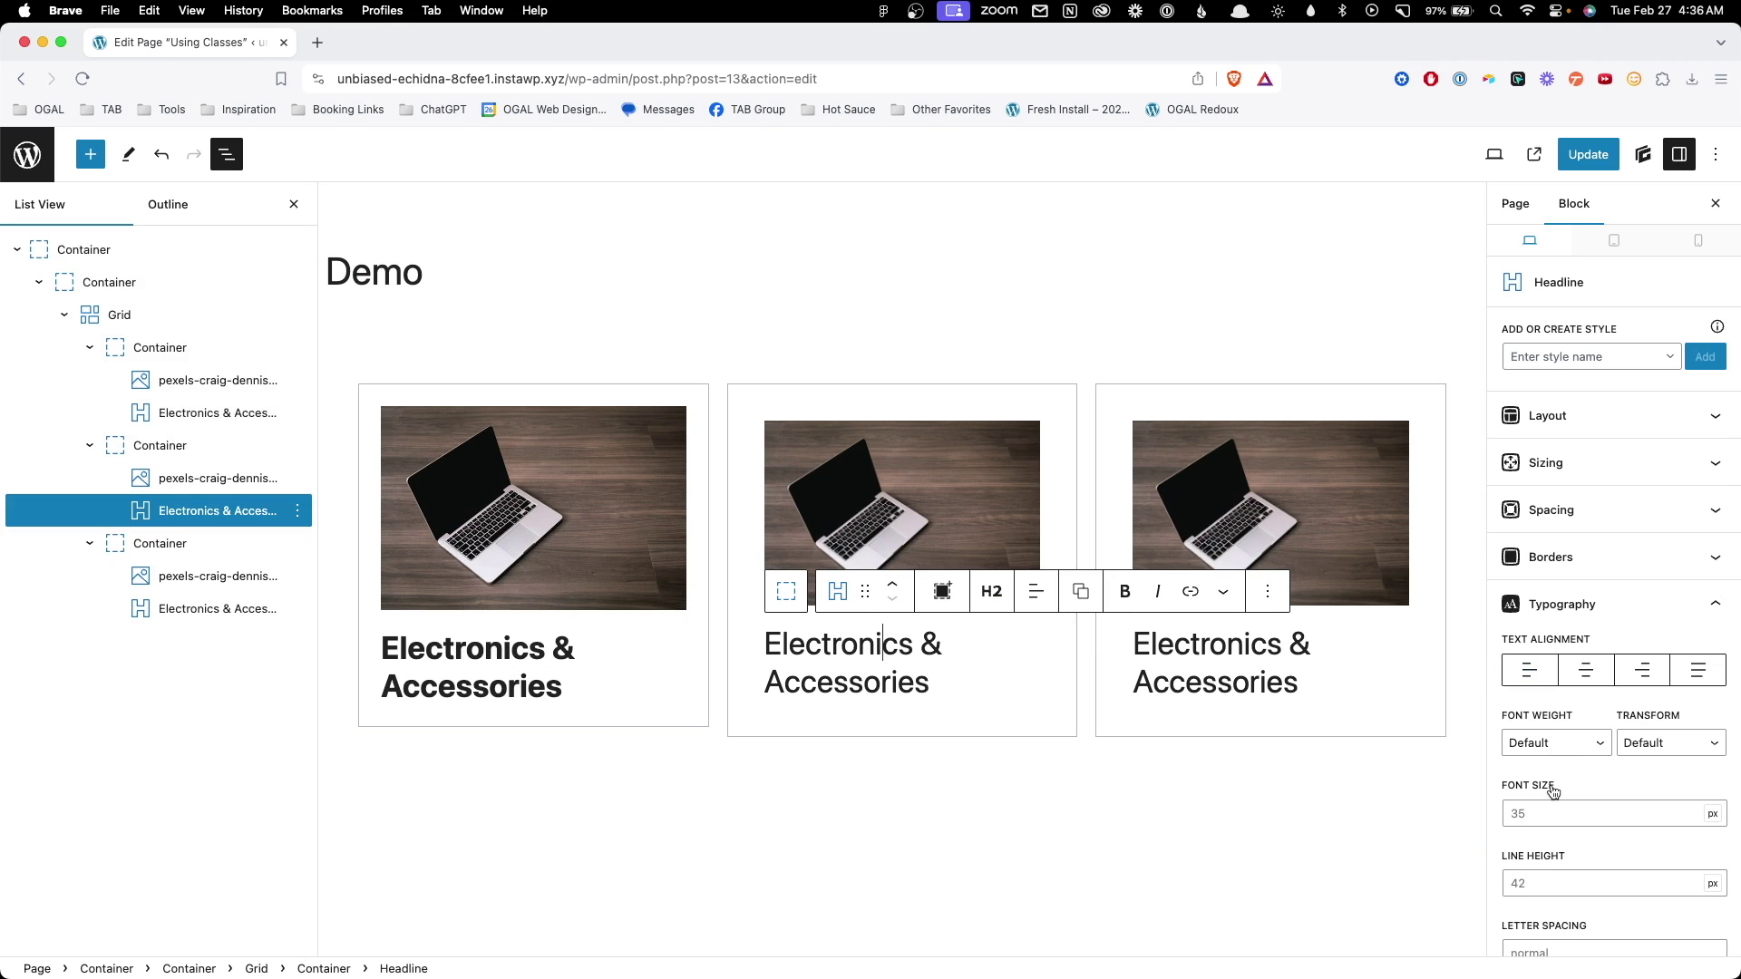
click(1556, 751)
click(1317, 805)
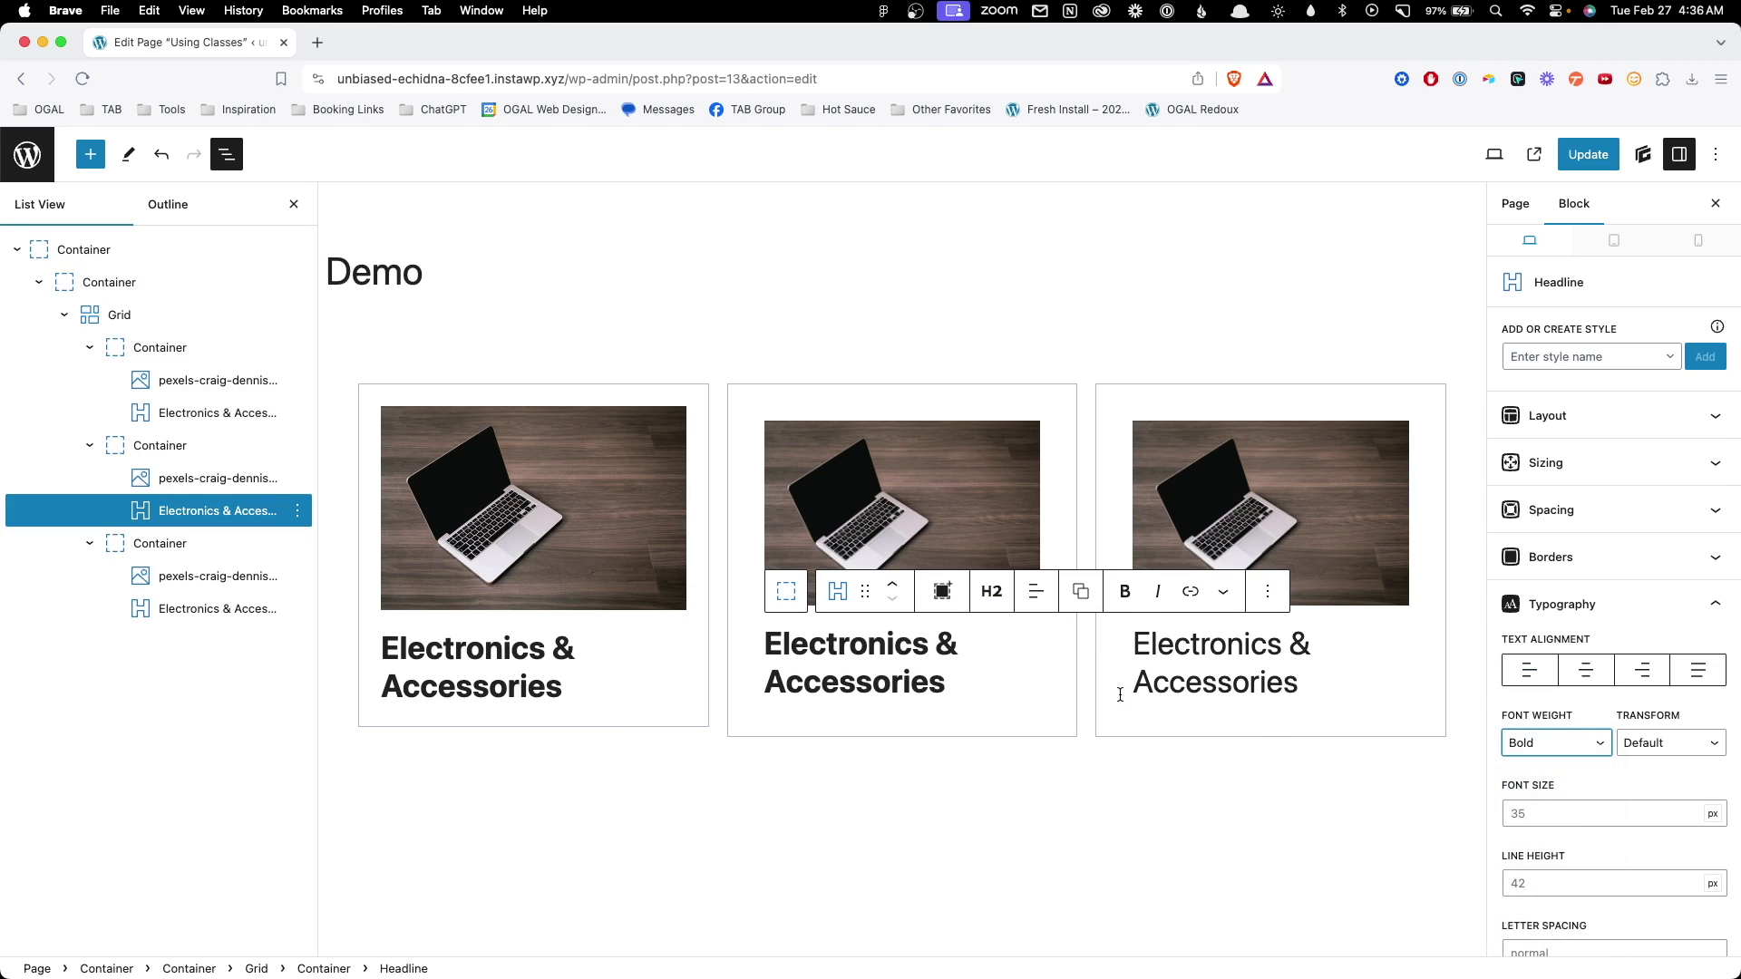
click(1081, 591)
click(1106, 645)
click(1178, 644)
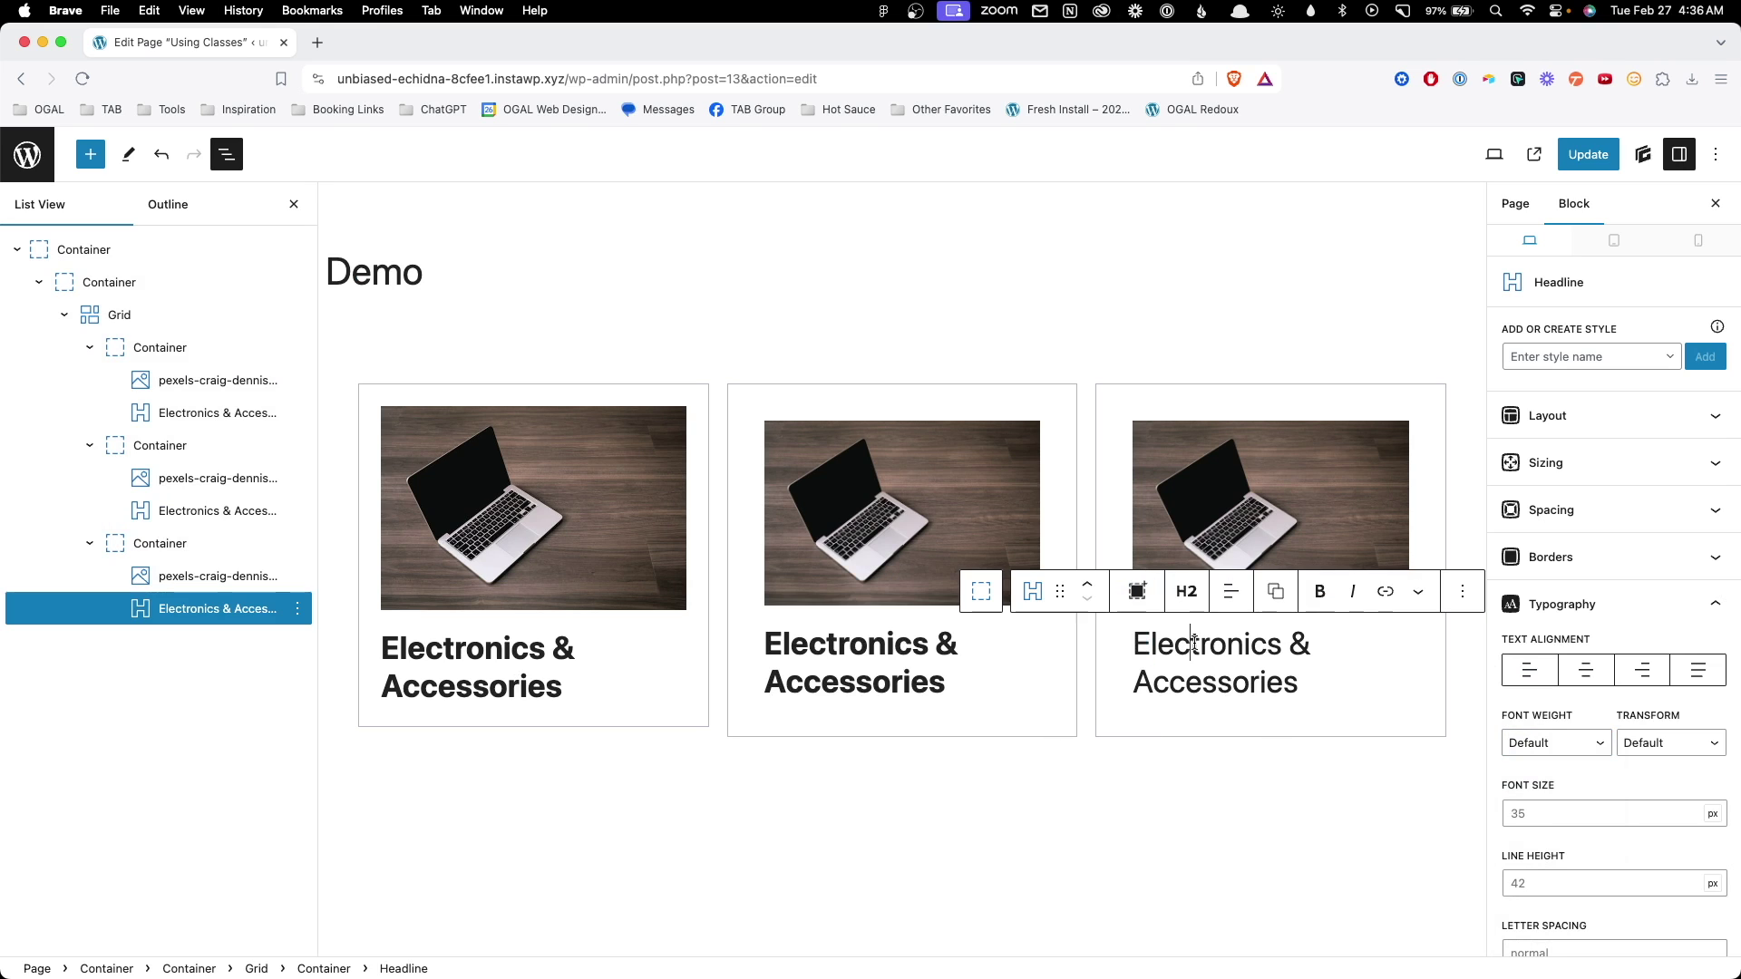
click(1276, 592)
click(1301, 682)
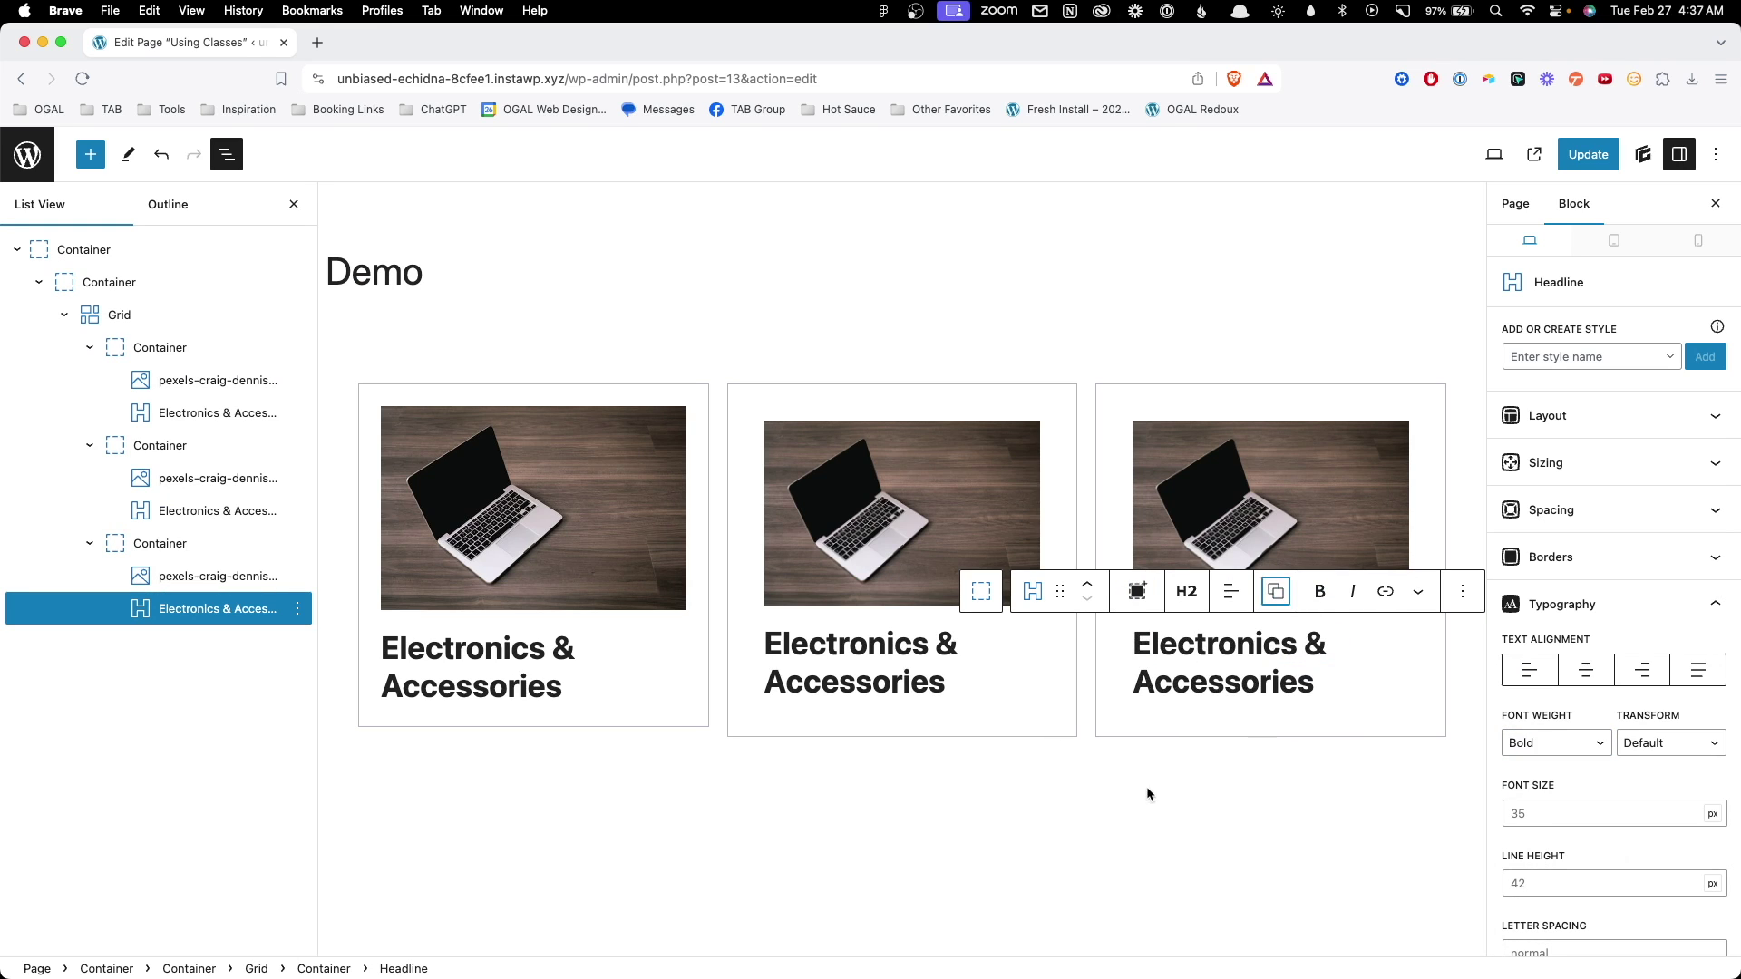
- Set padding to 24 on the third and middle card Containers
click(1148, 723)
double_click(1531, 616)
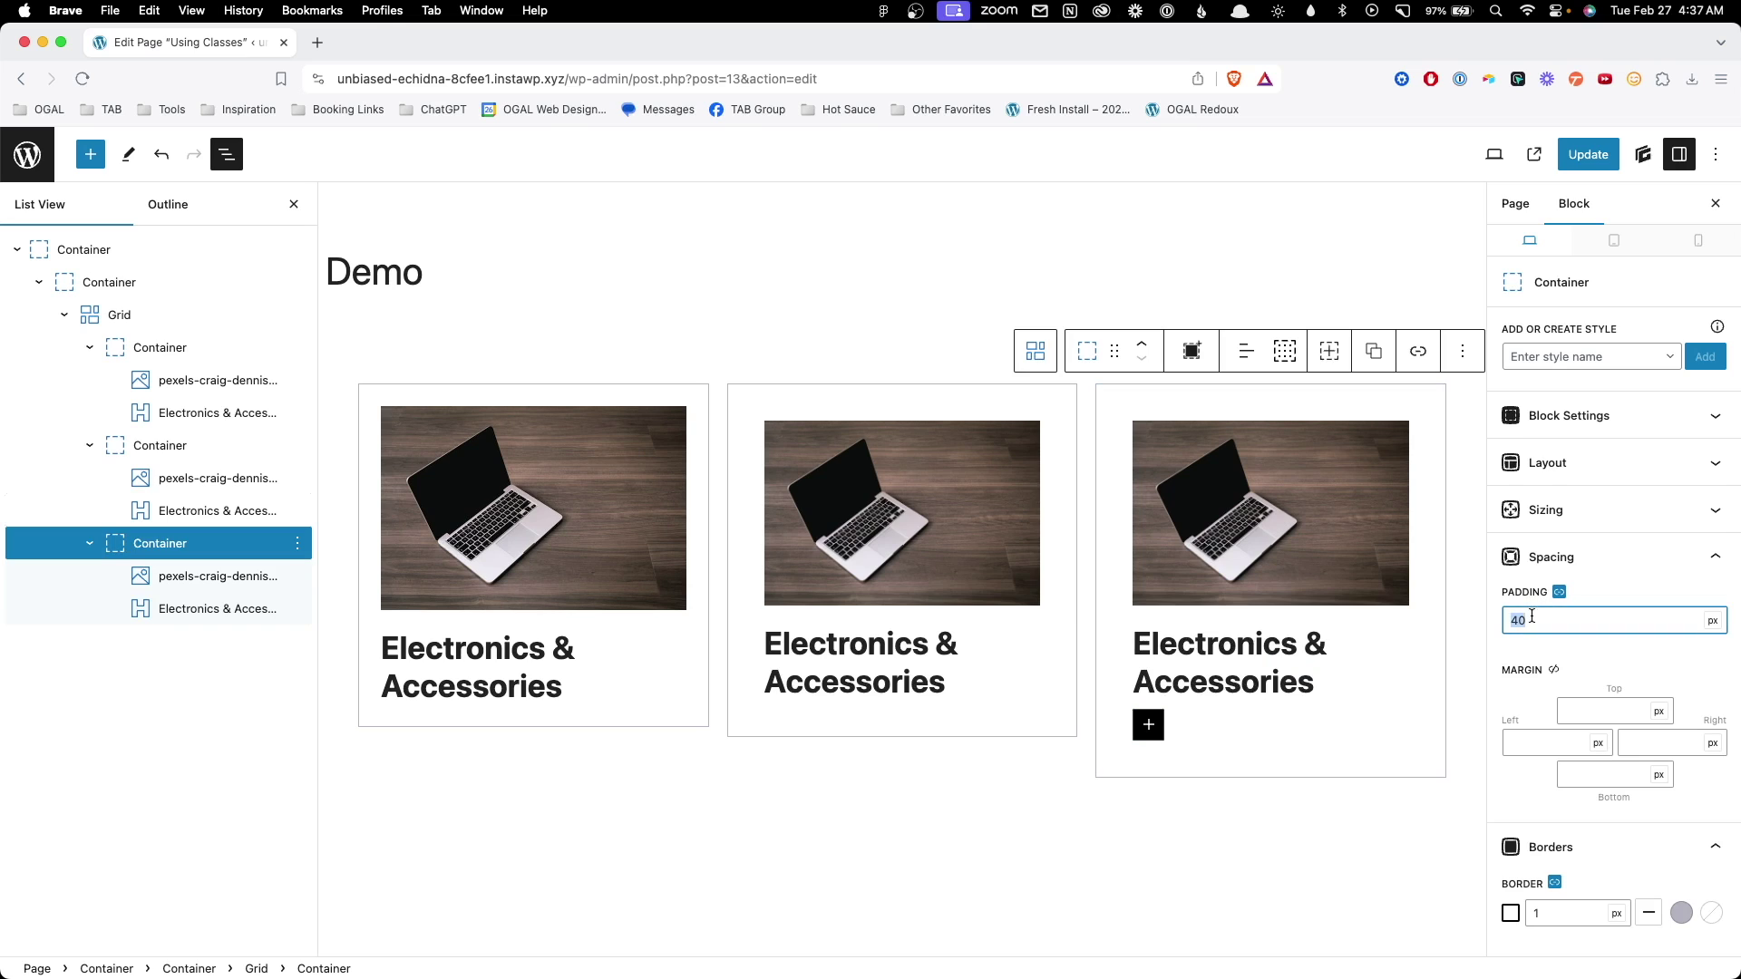
text(24)
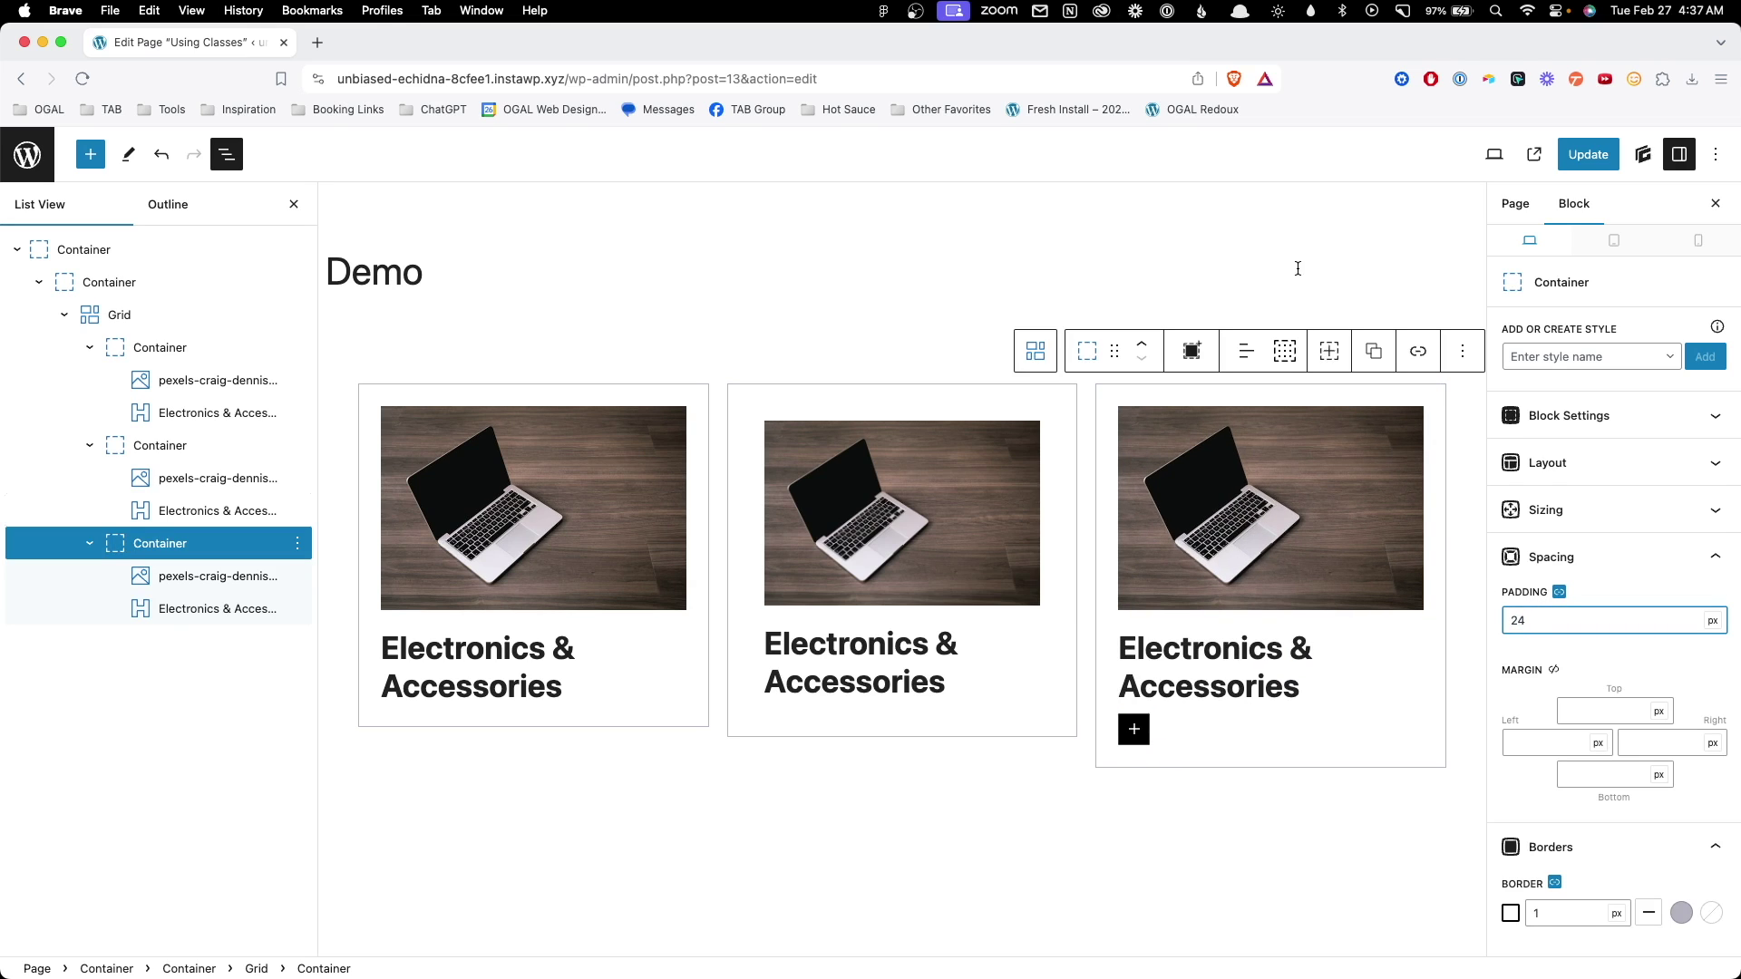
click(1371, 351)
click(1389, 404)
click(1052, 392)
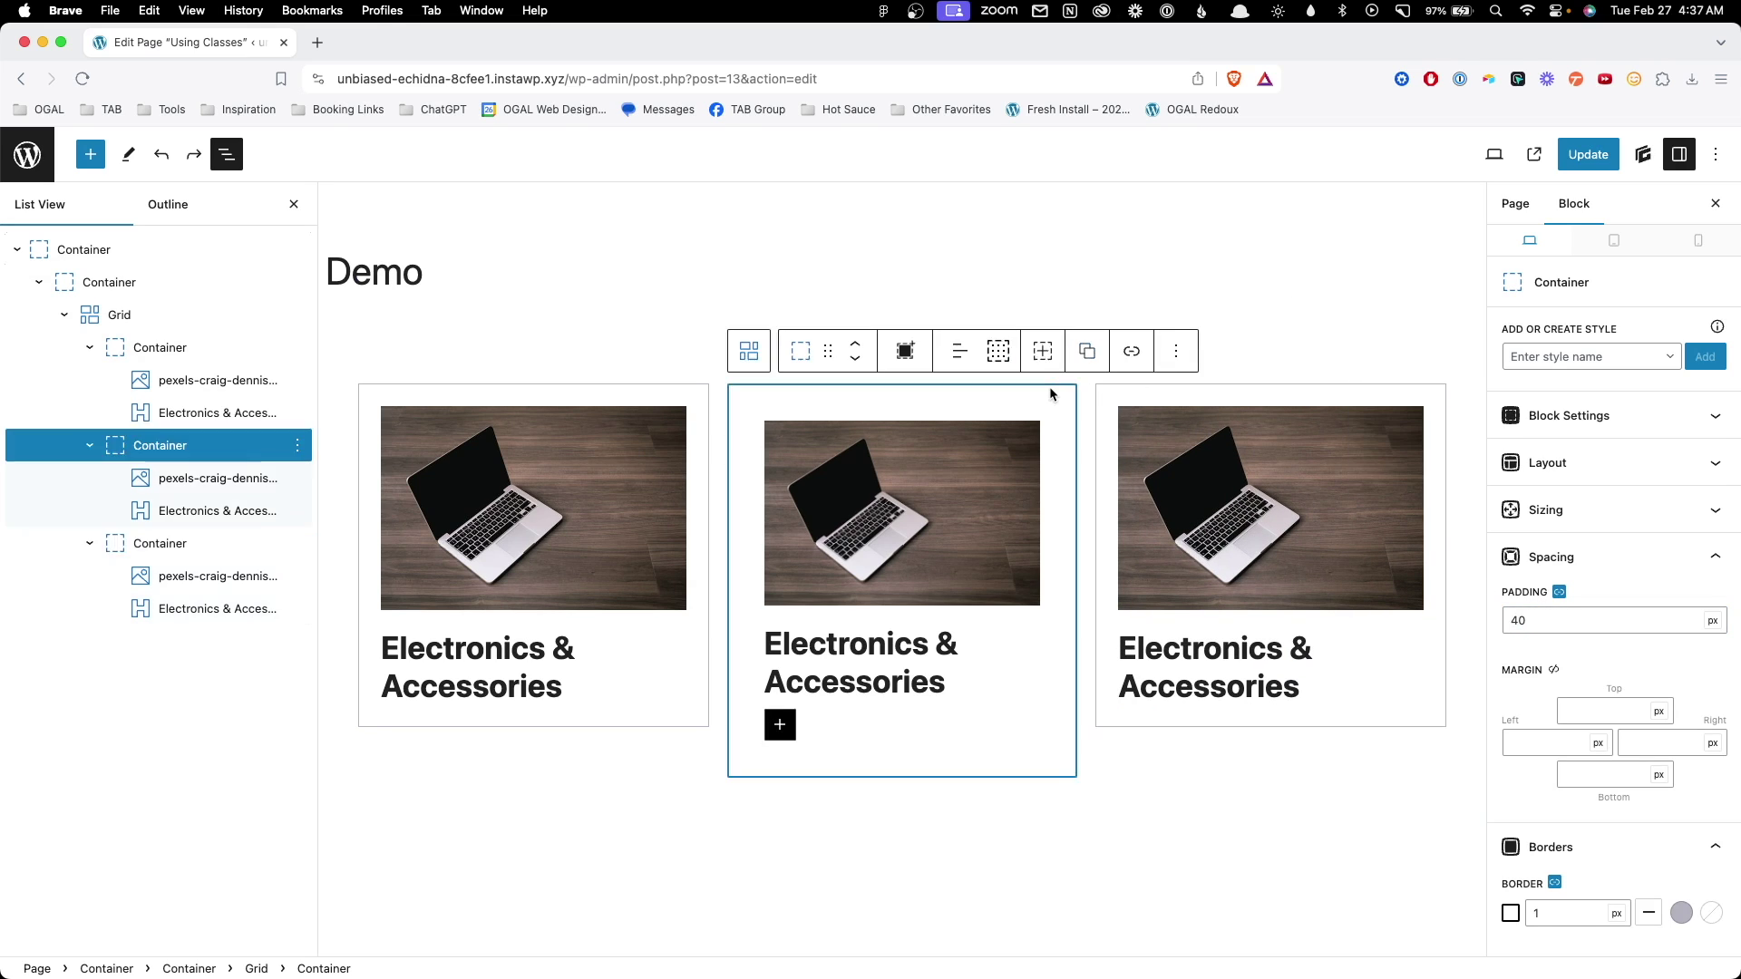
click(1087, 351)
click(1113, 439)
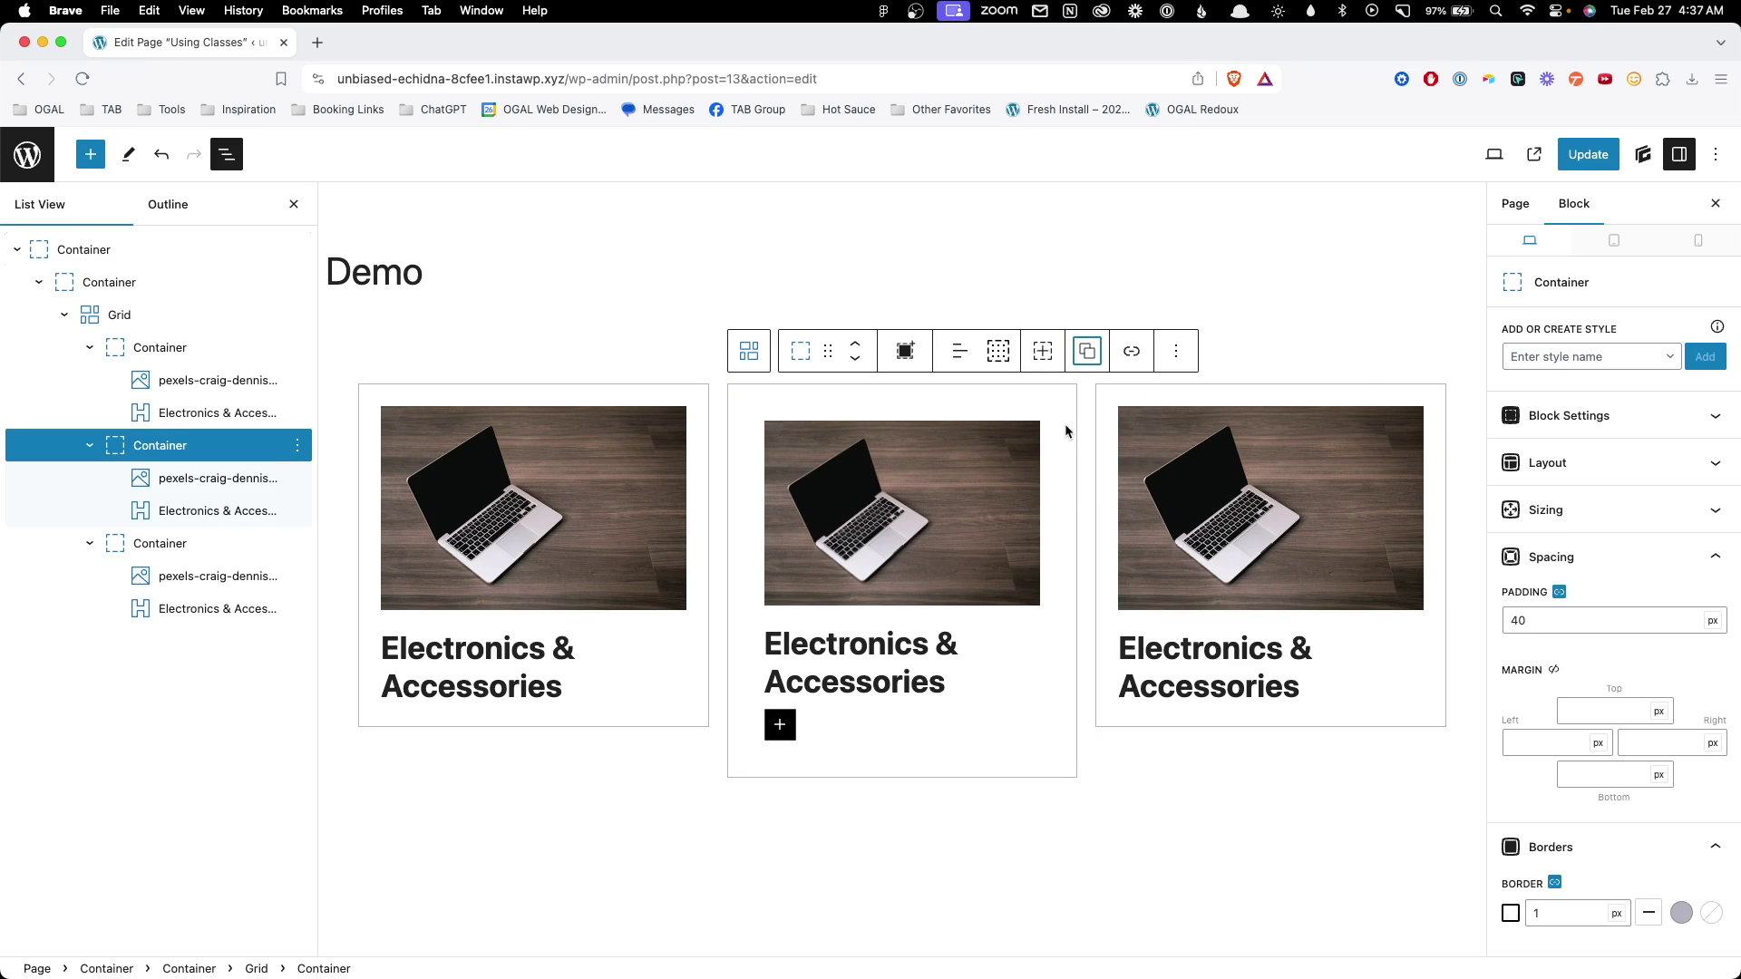
double_click(1563, 632)
text(24)
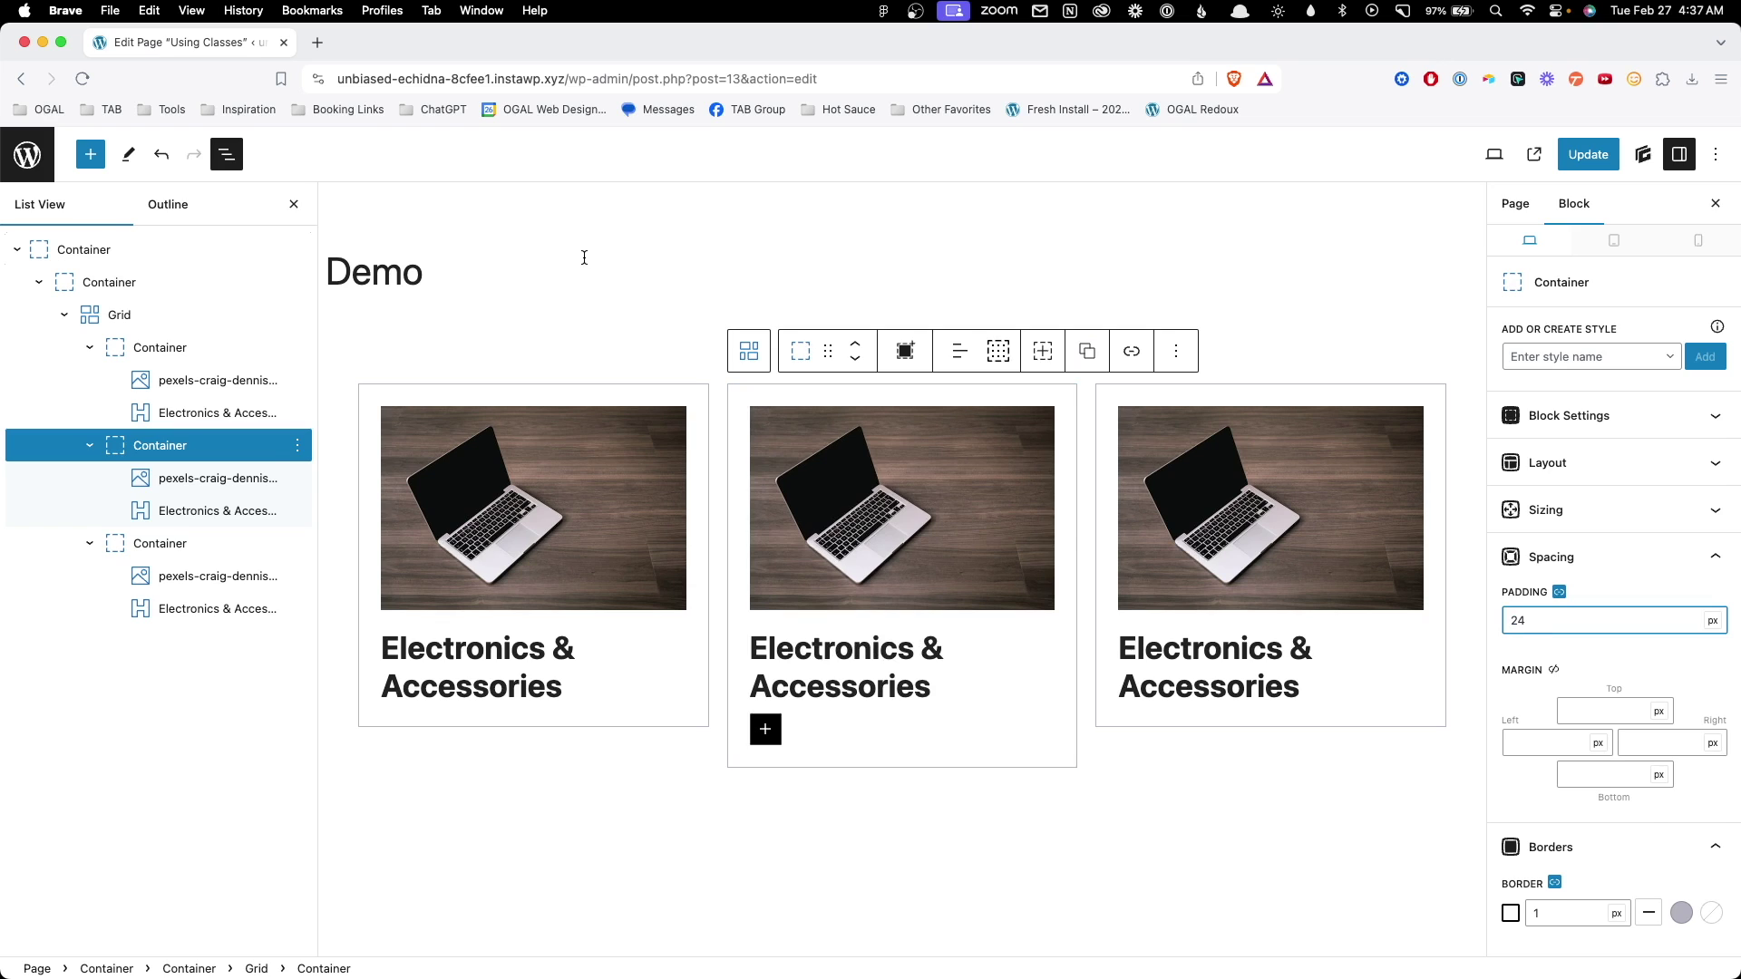
click(584, 257)
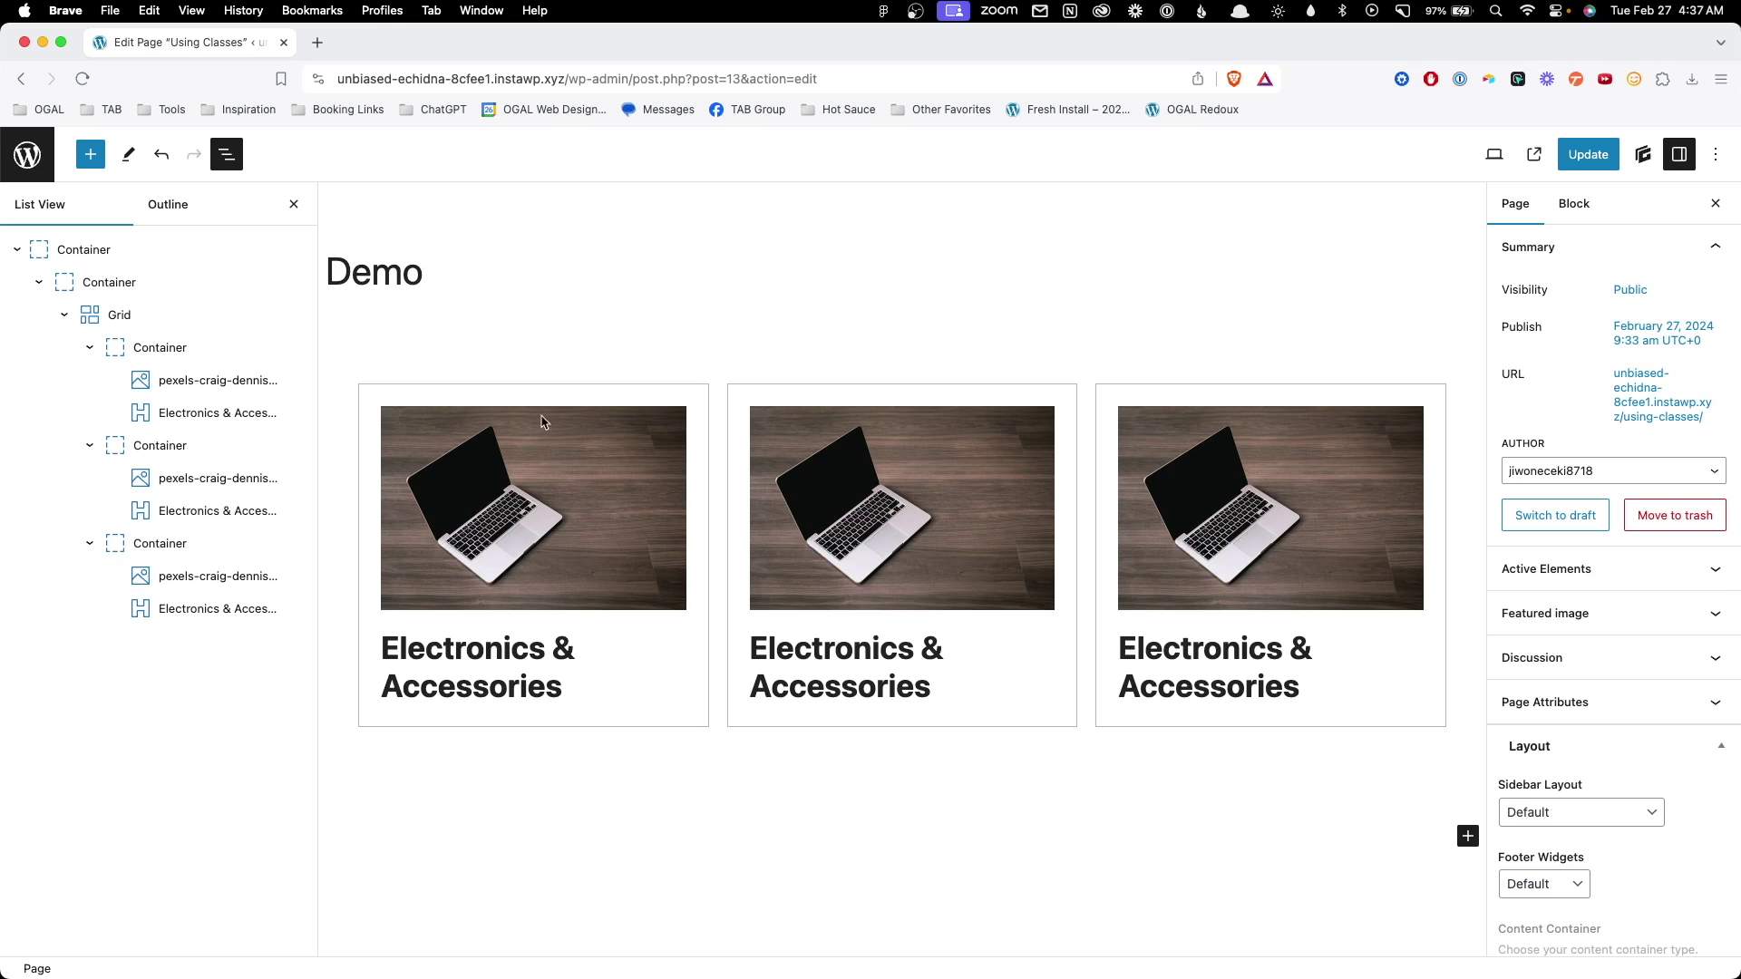
click(548, 449)
- Link the corner radii and give the third card's laptop image an 8 px border radius
scroll(1708, 582, down, 6)
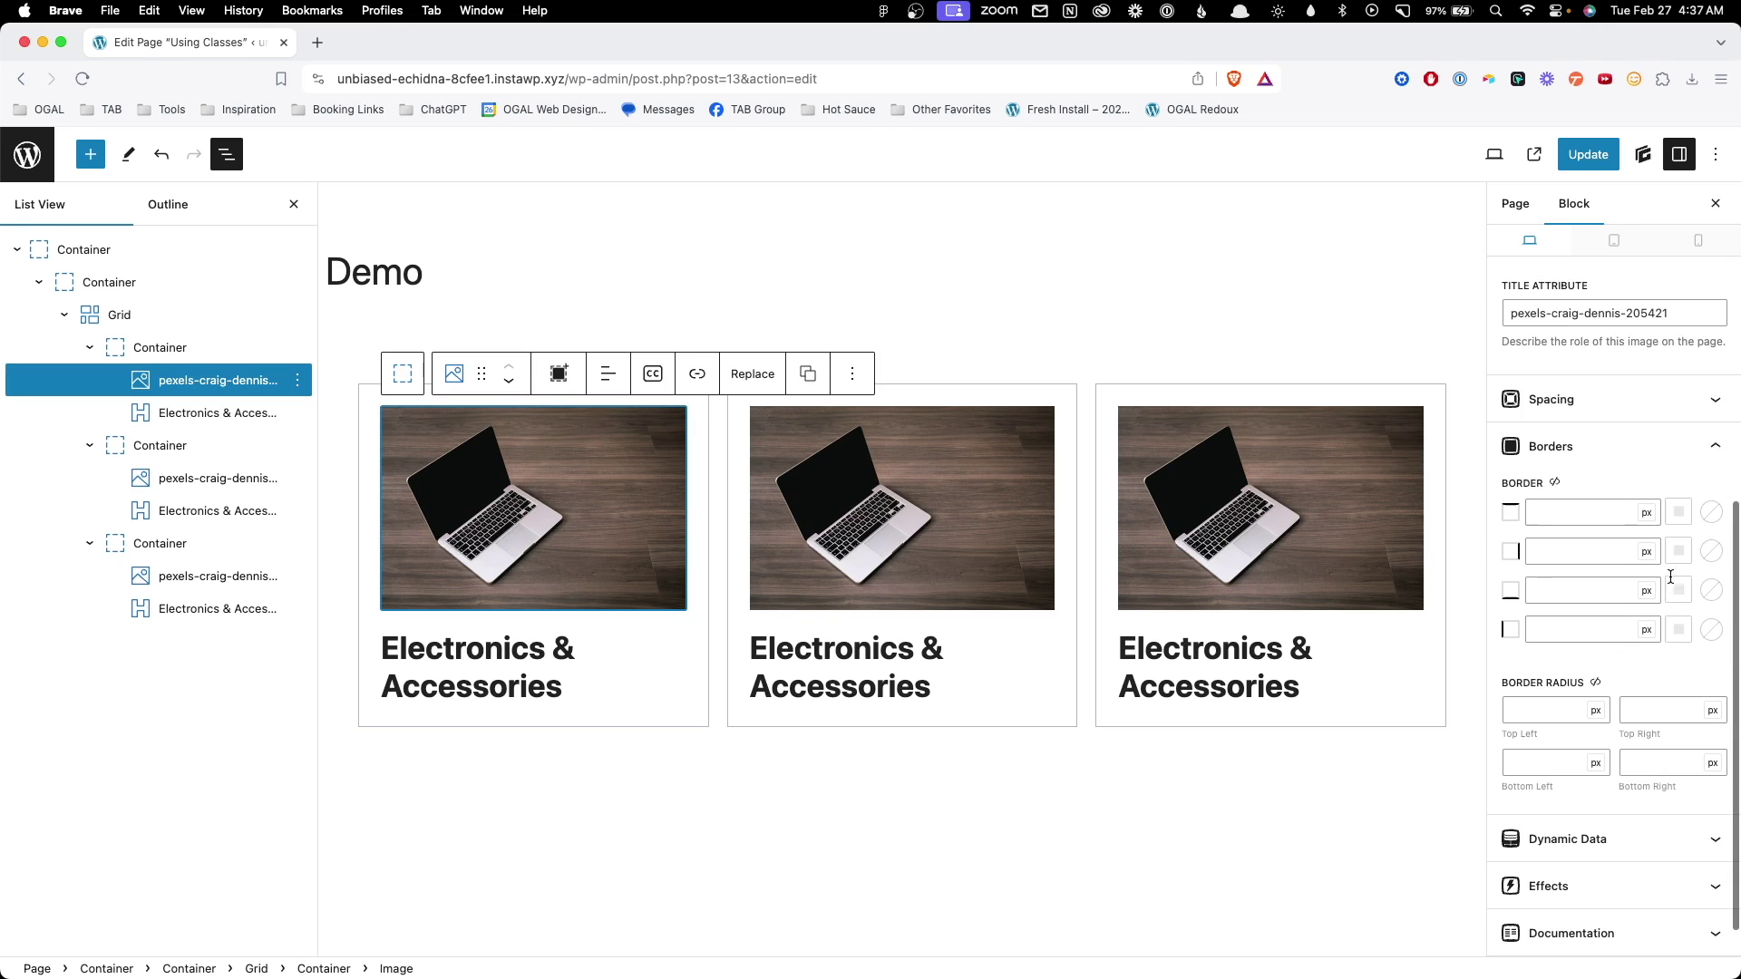
click(1596, 682)
click(1547, 729)
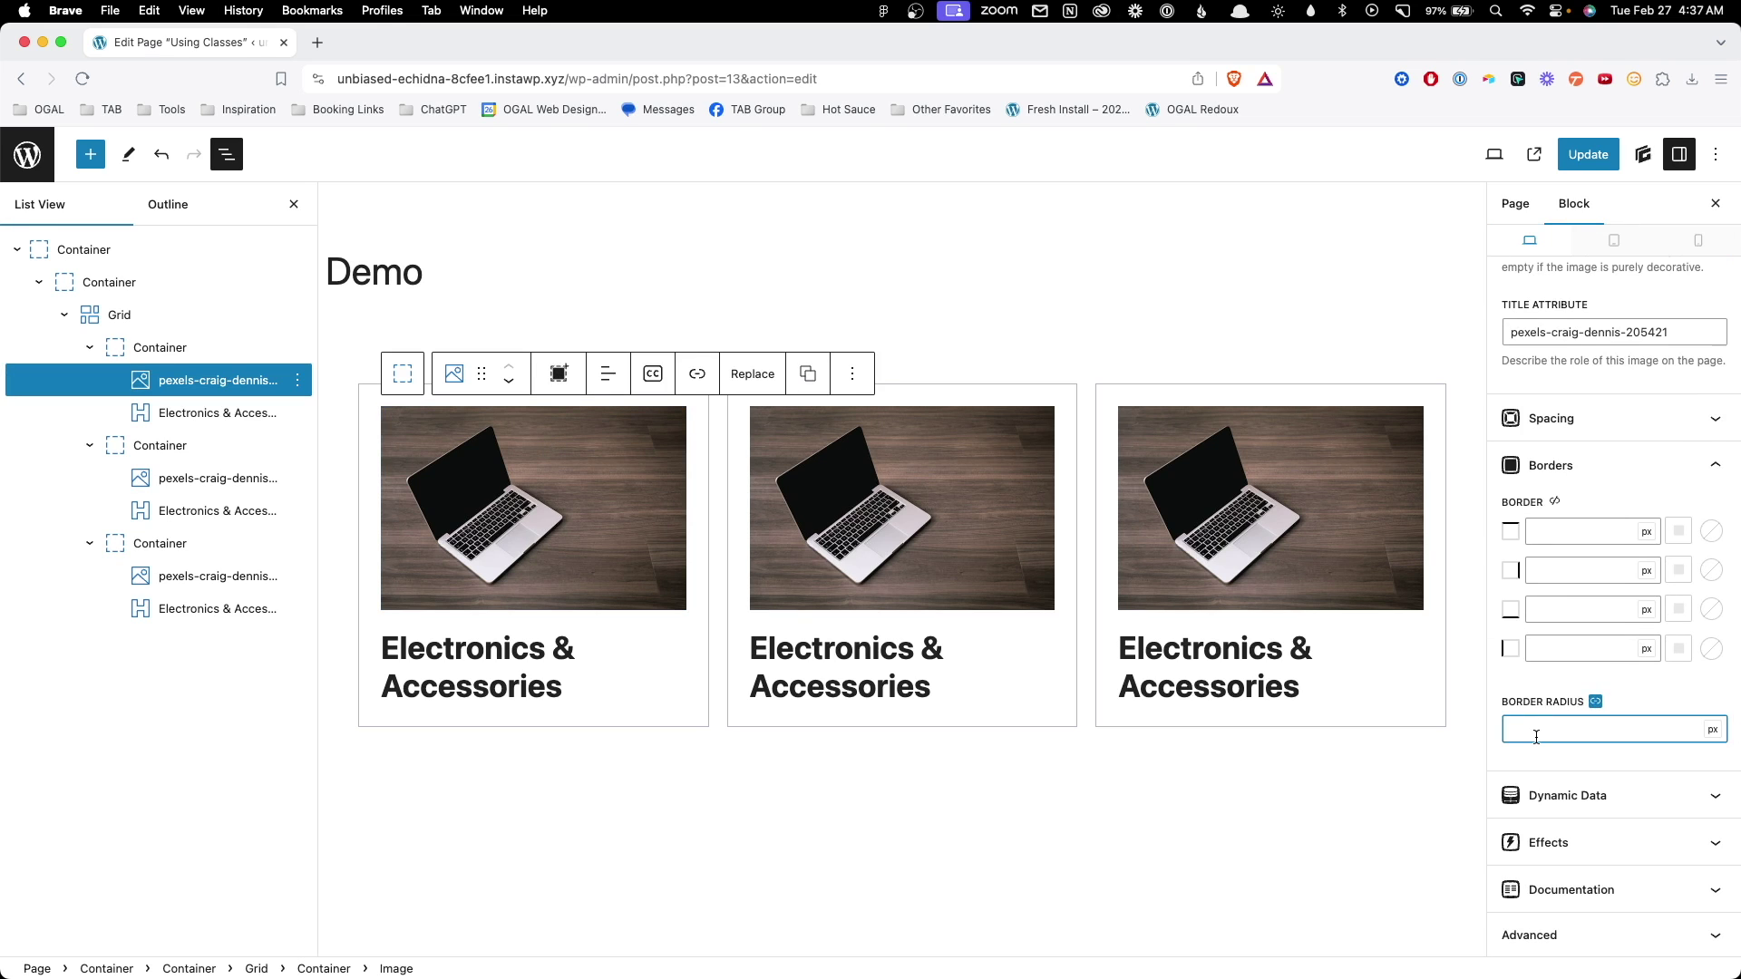
click(988, 540)
click(1581, 731)
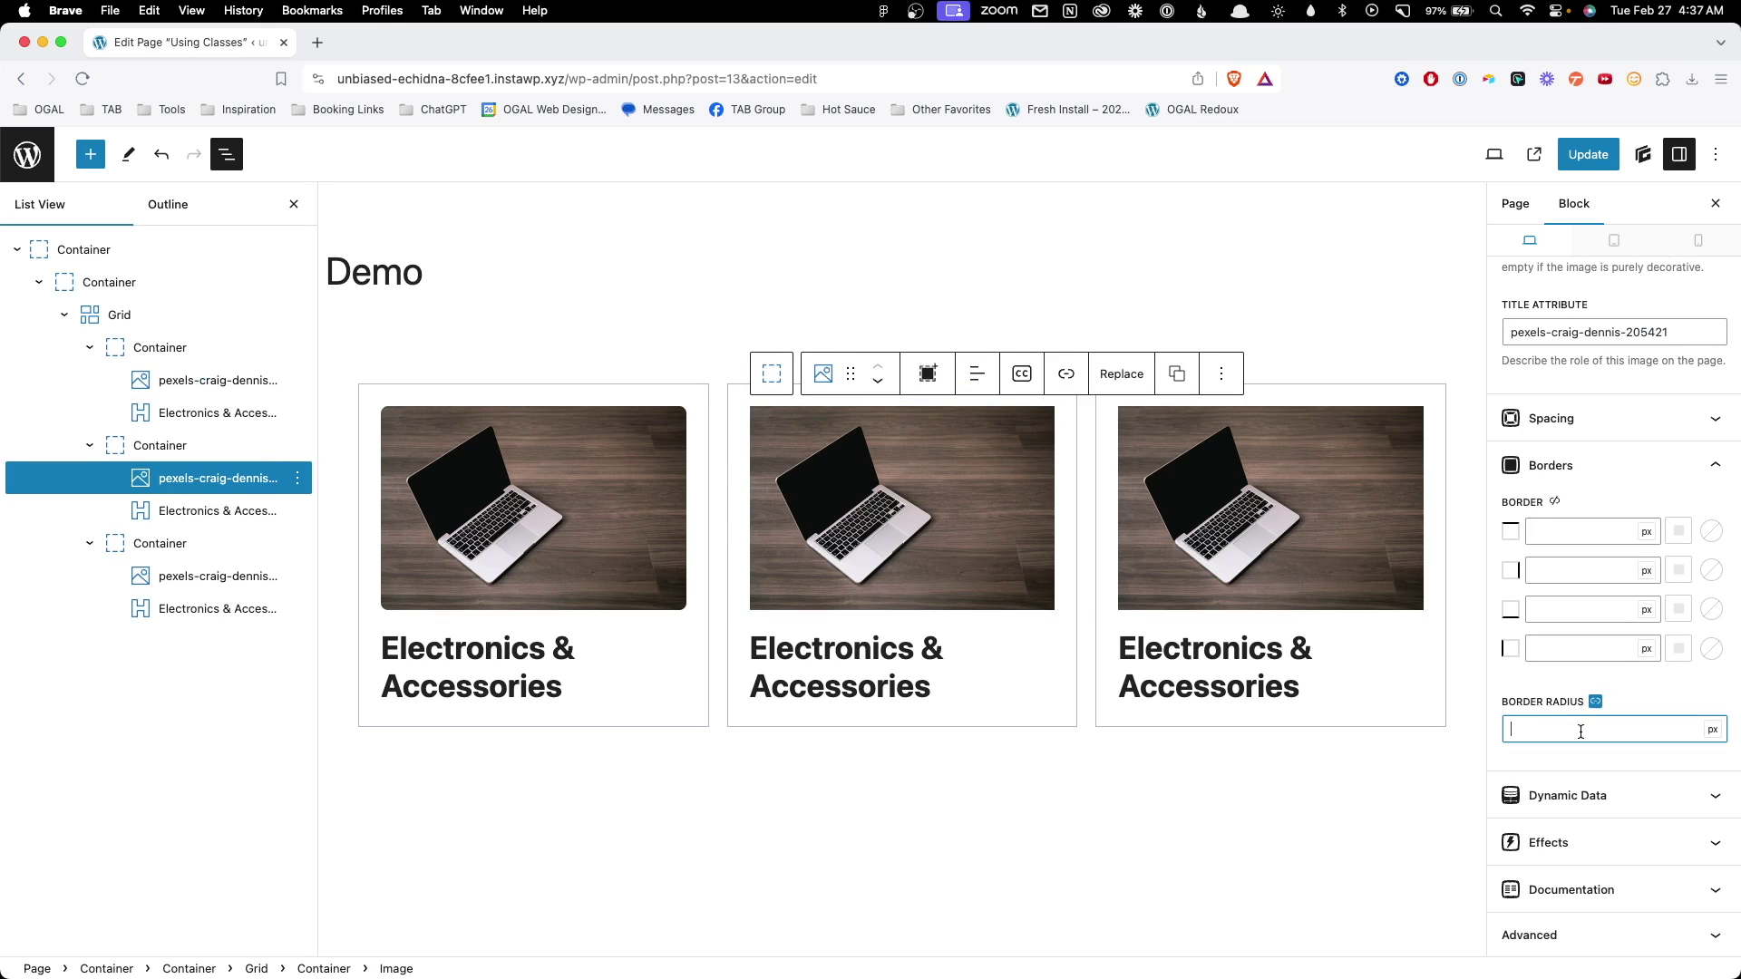
click(1270, 508)
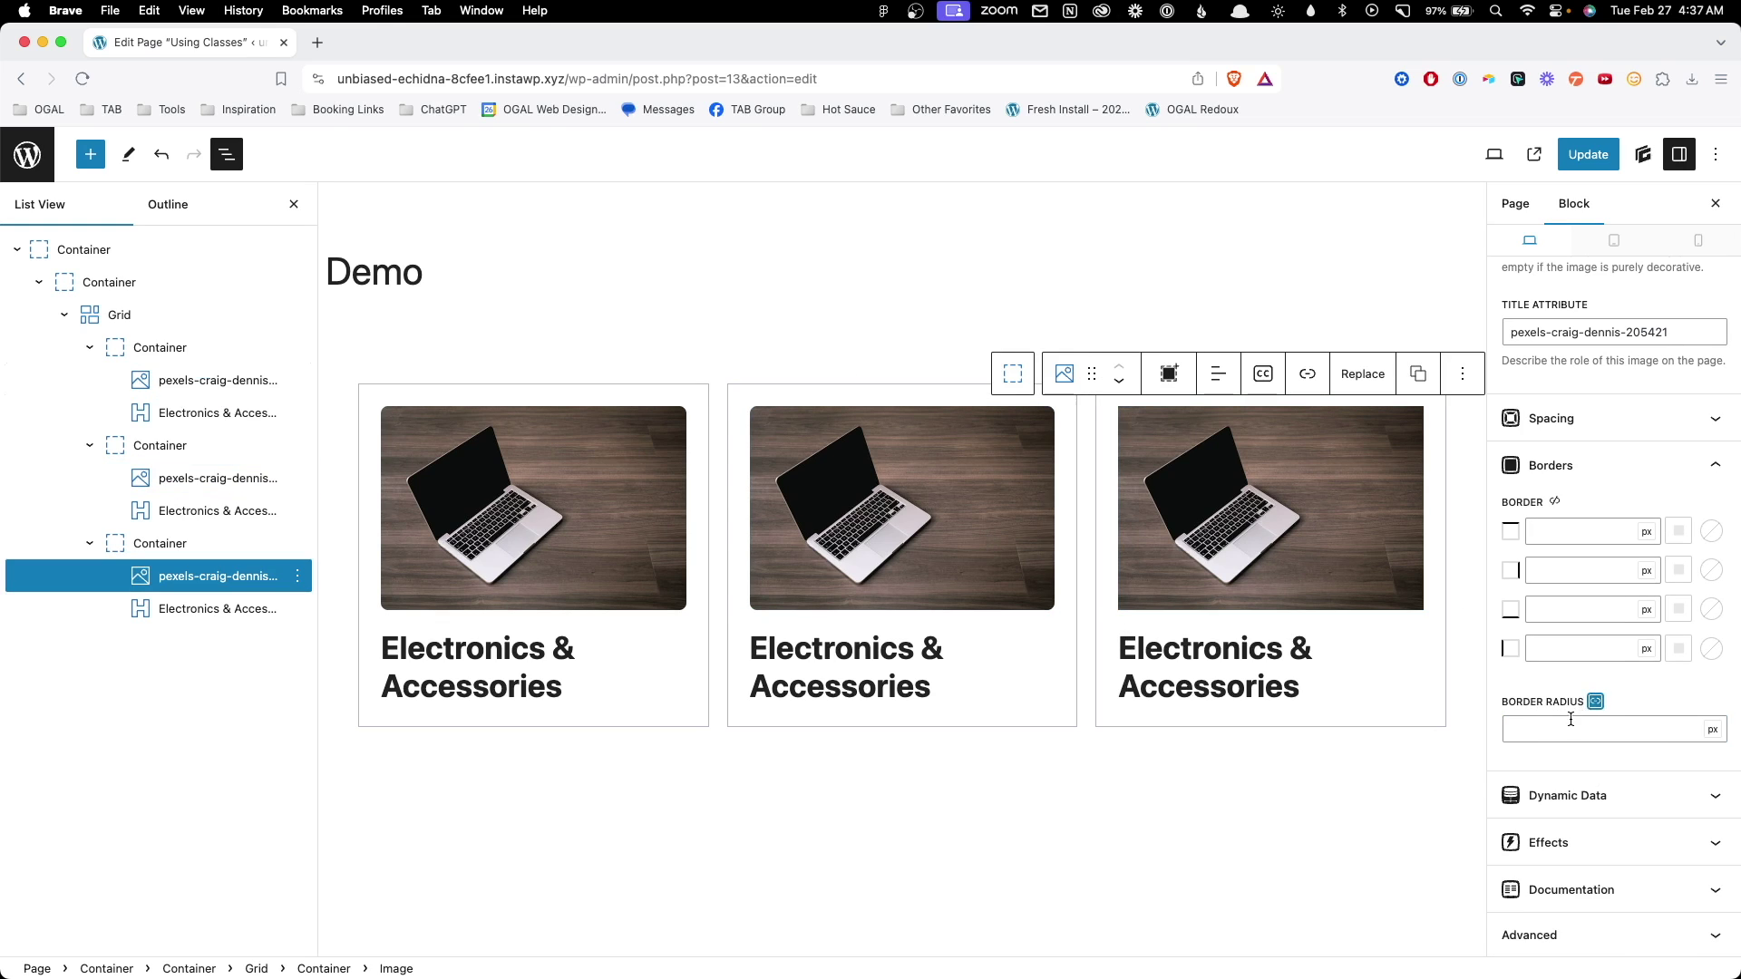
click(1571, 721)
text(8)
click(1250, 813)
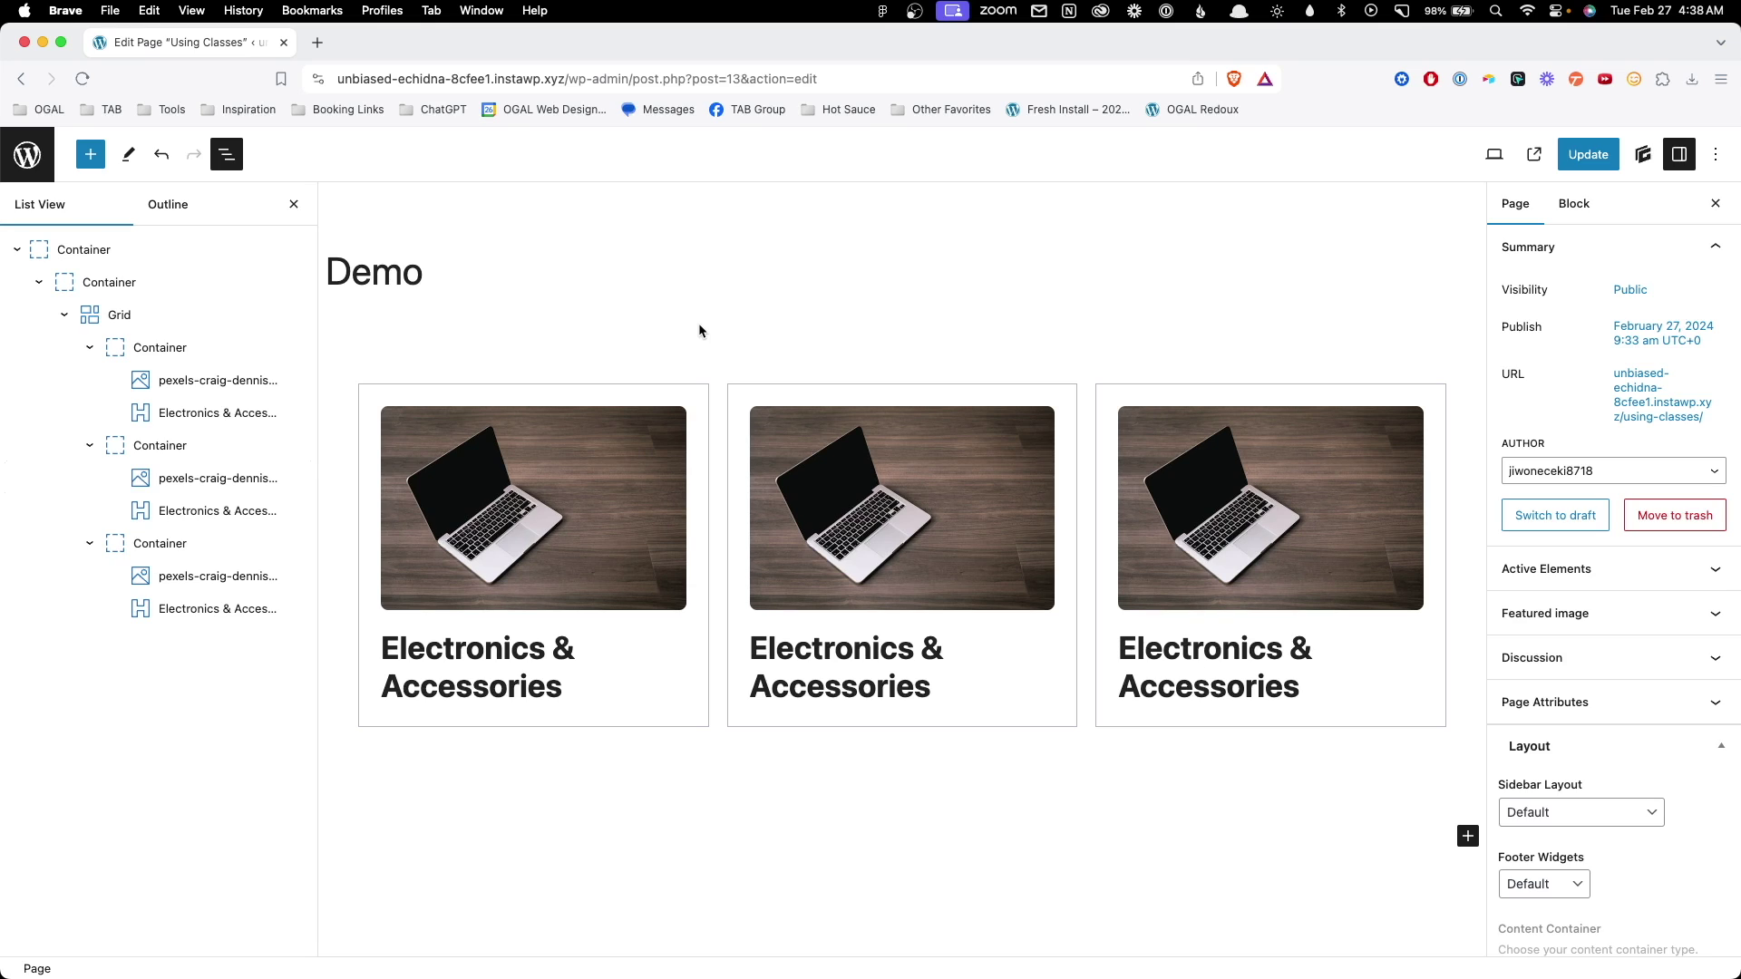
- Undo the cards, refill the grid with three empty containers, and delete the extras
key(super+z)
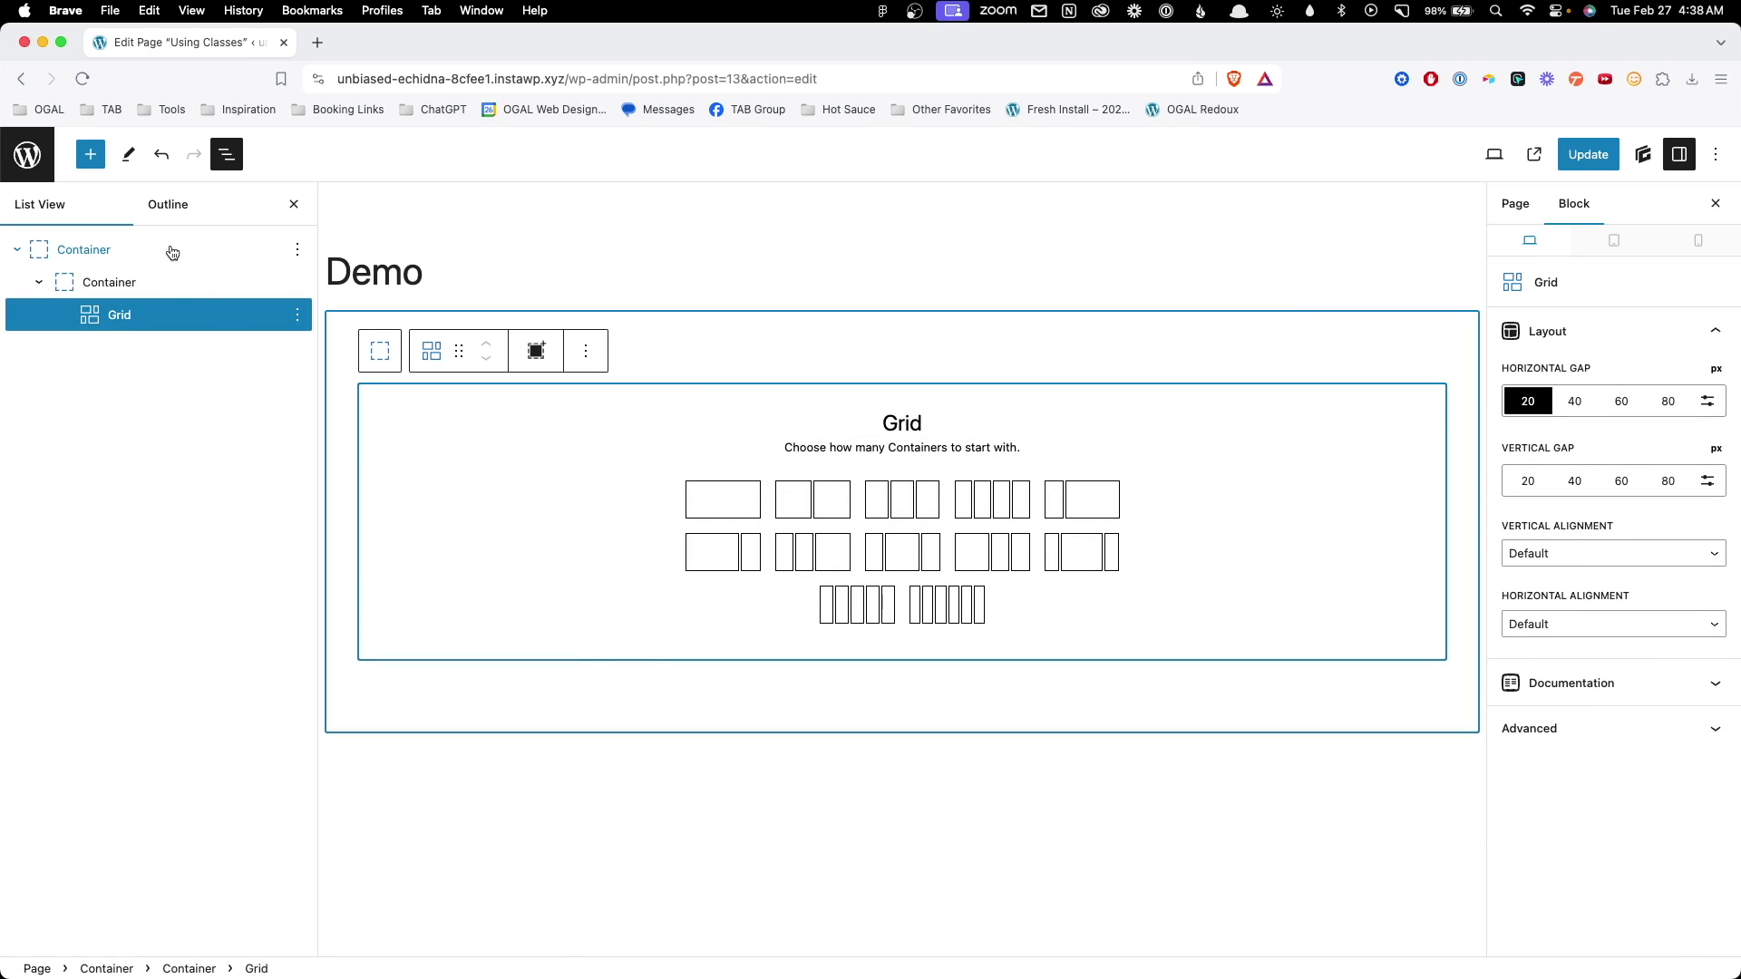
click(883, 500)
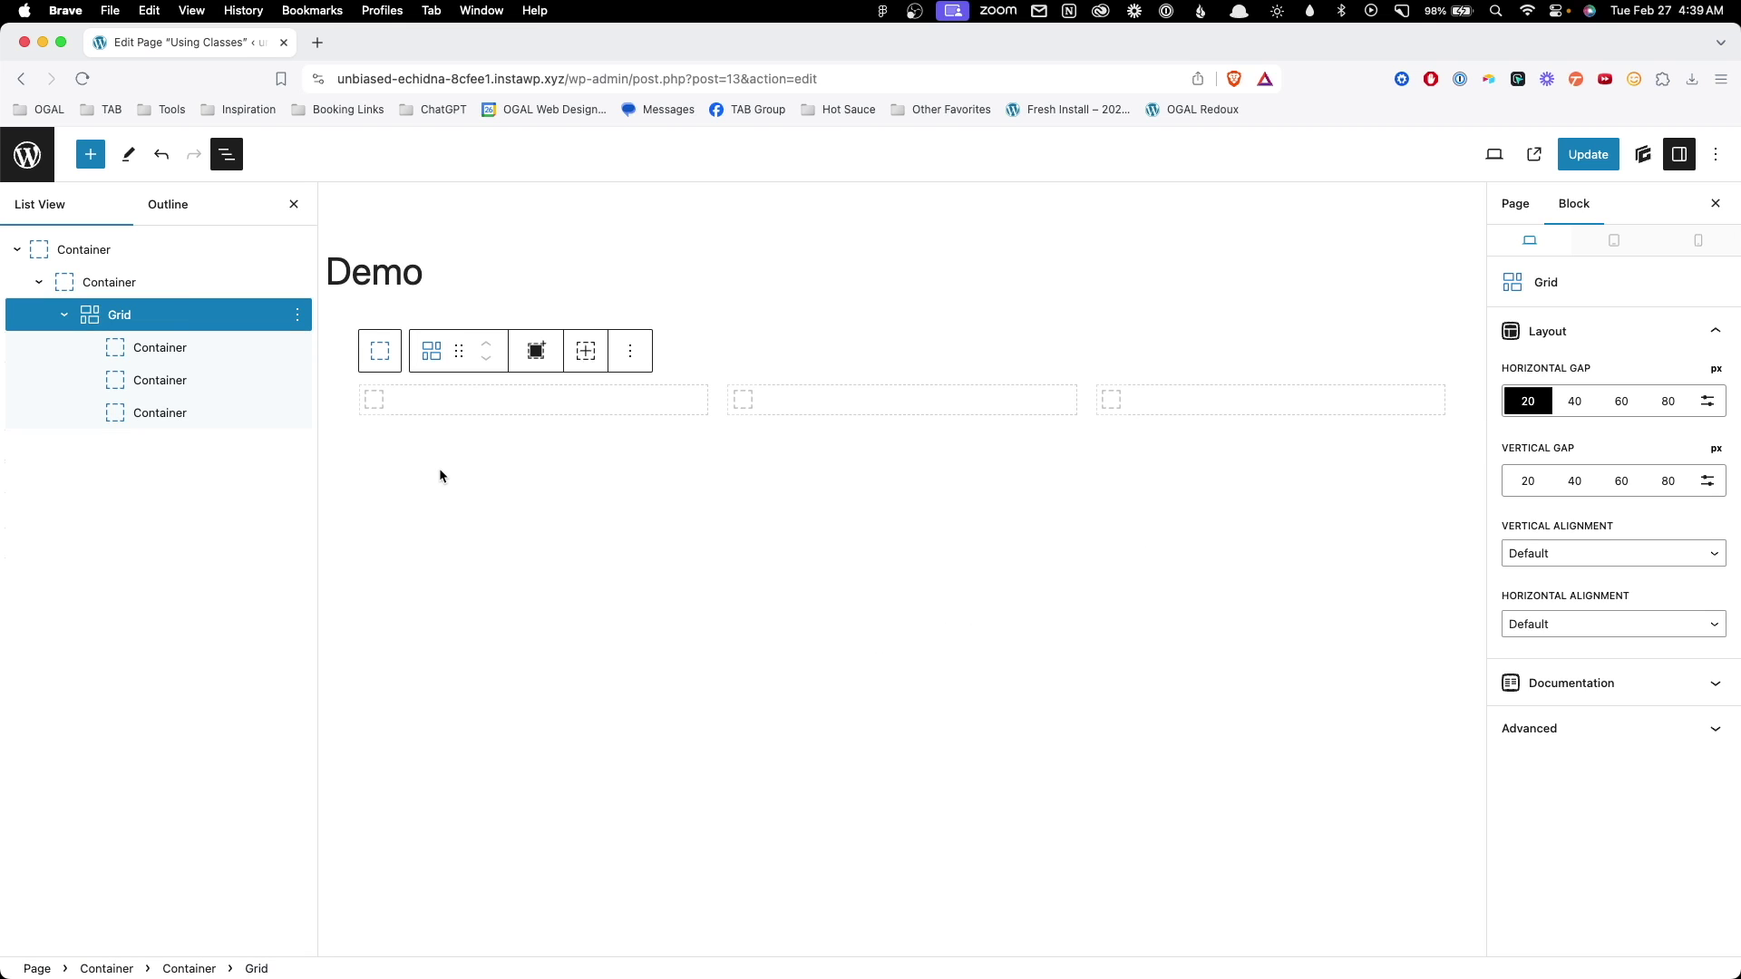
click(1175, 401)
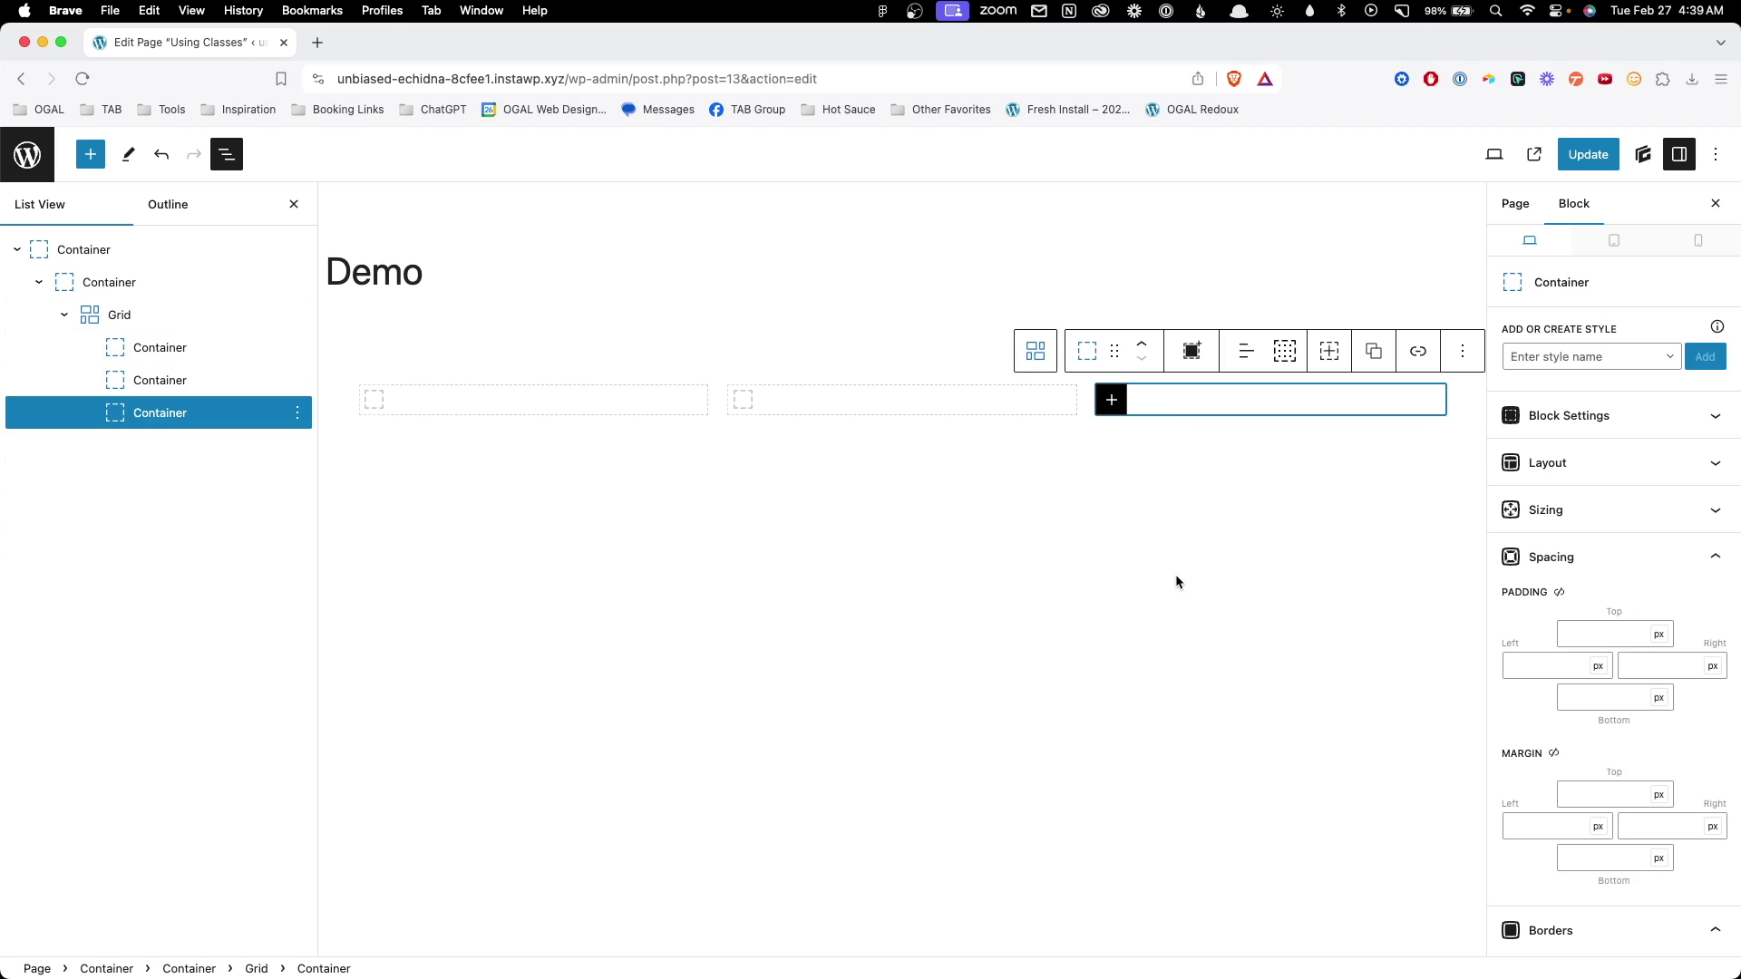
key(BackSpace)
key(BackSpace)
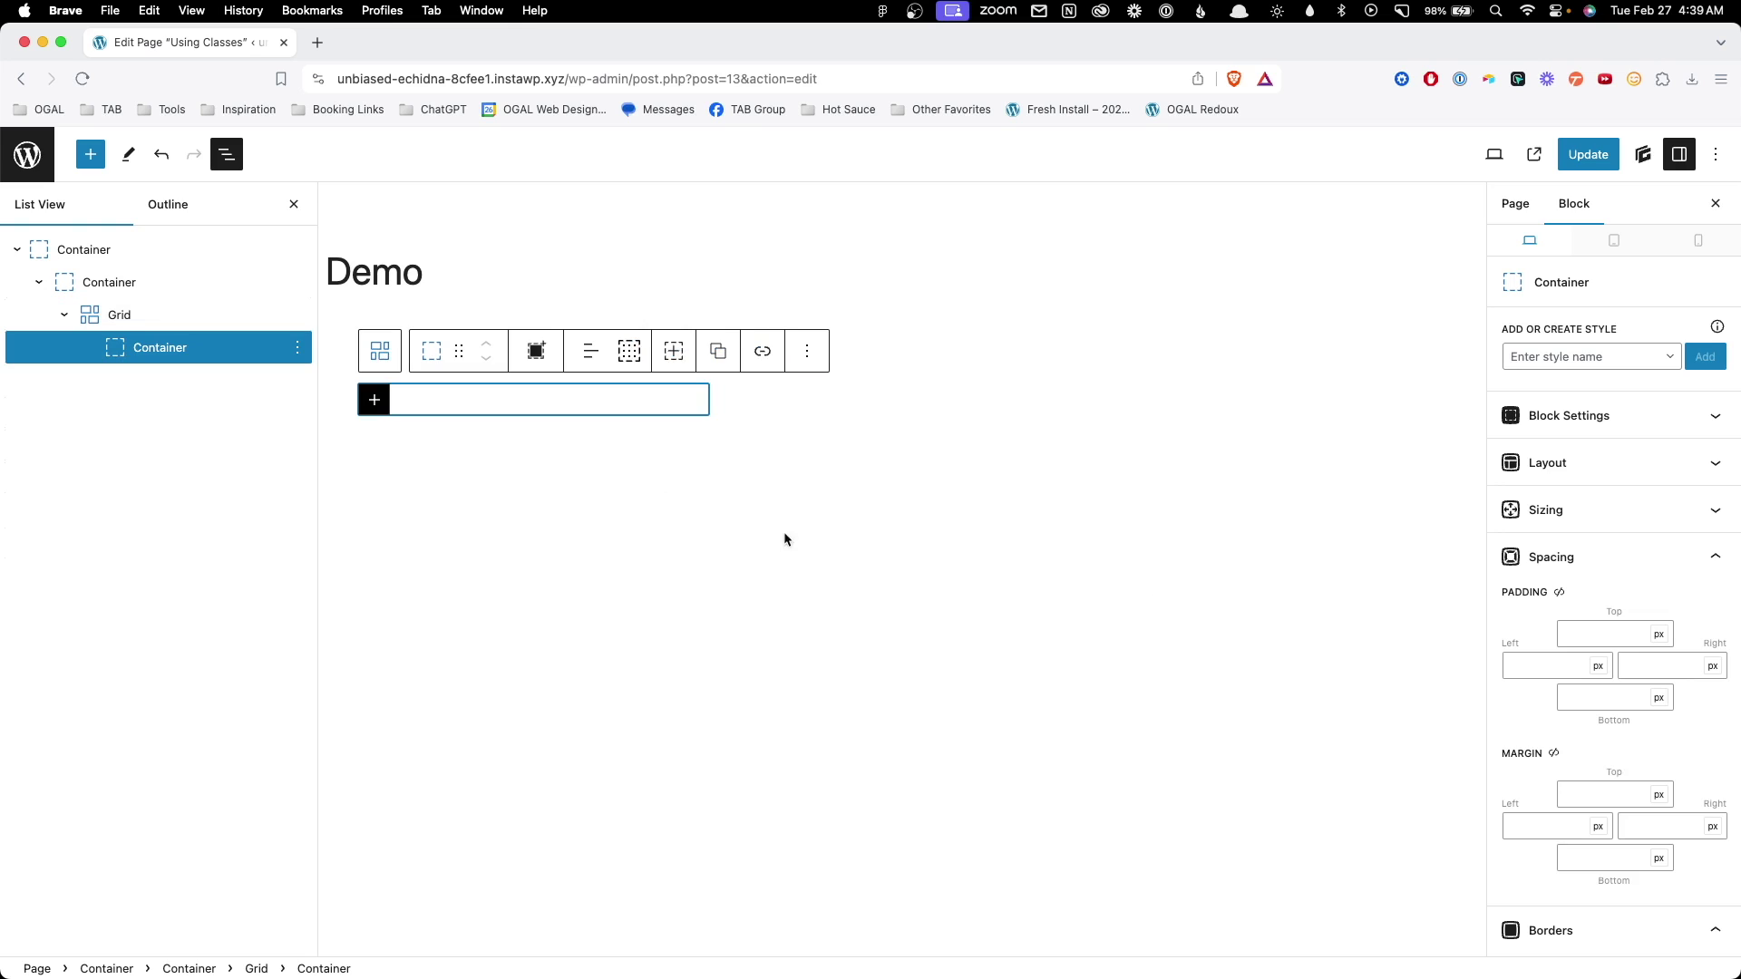
- Create a global style named 'card' for the empty container, starting from empty
click(1562, 359)
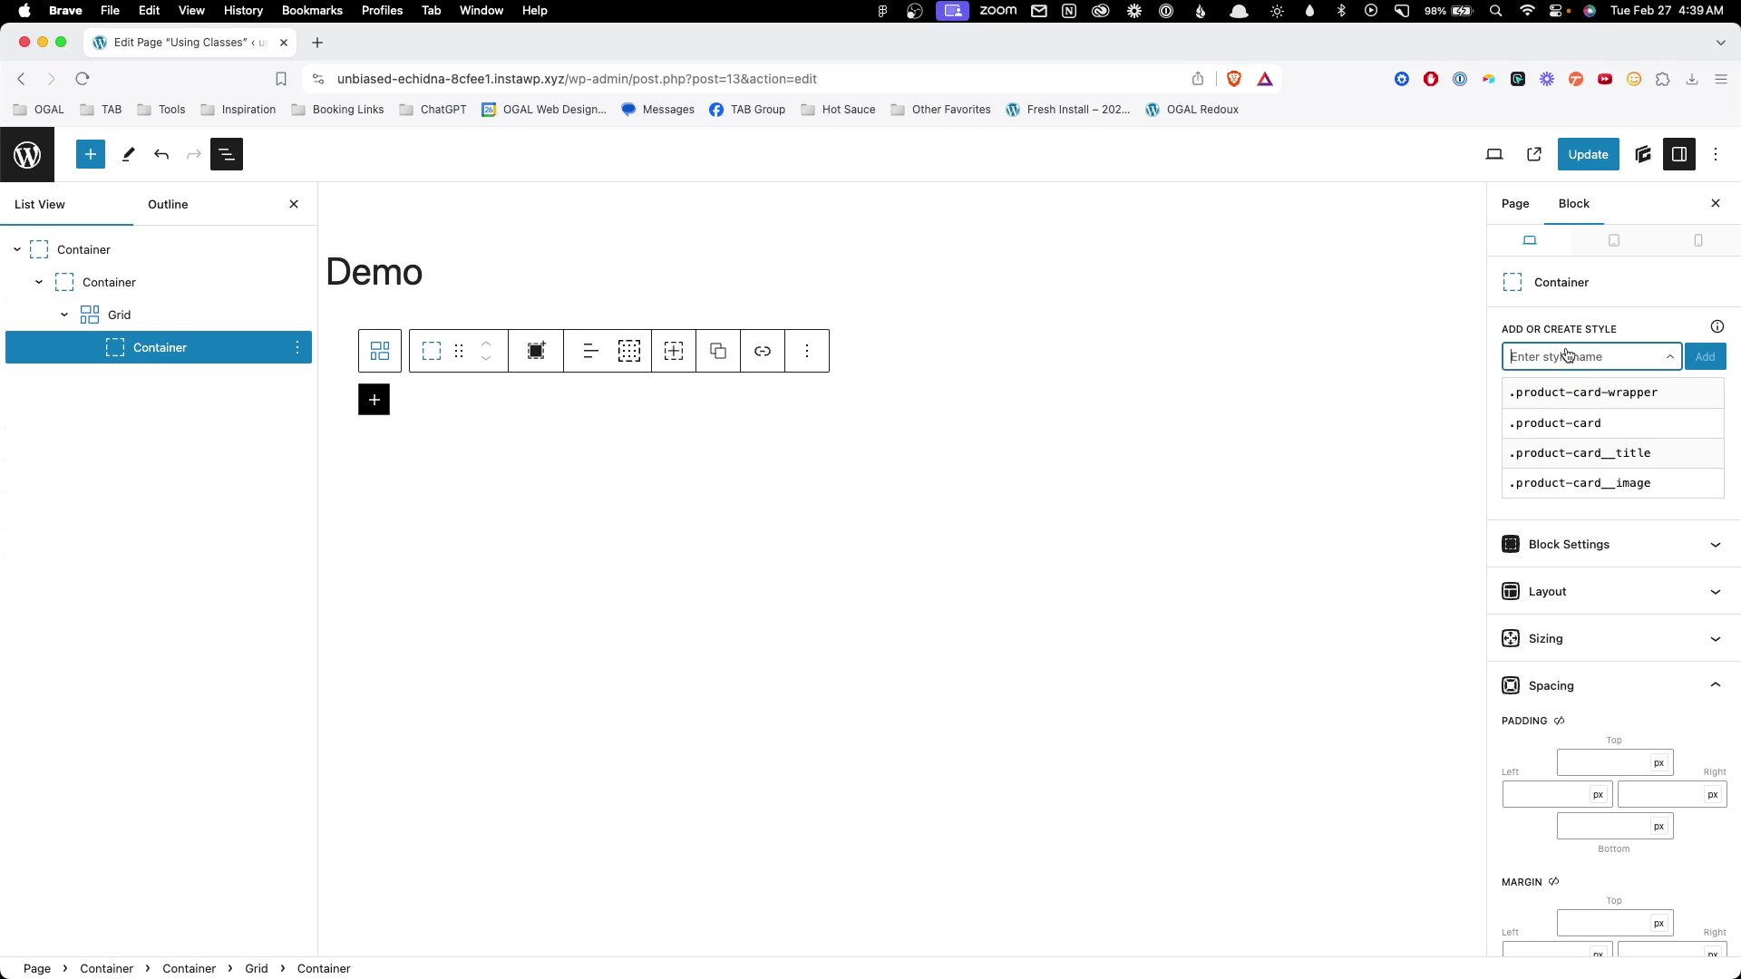
text(card)
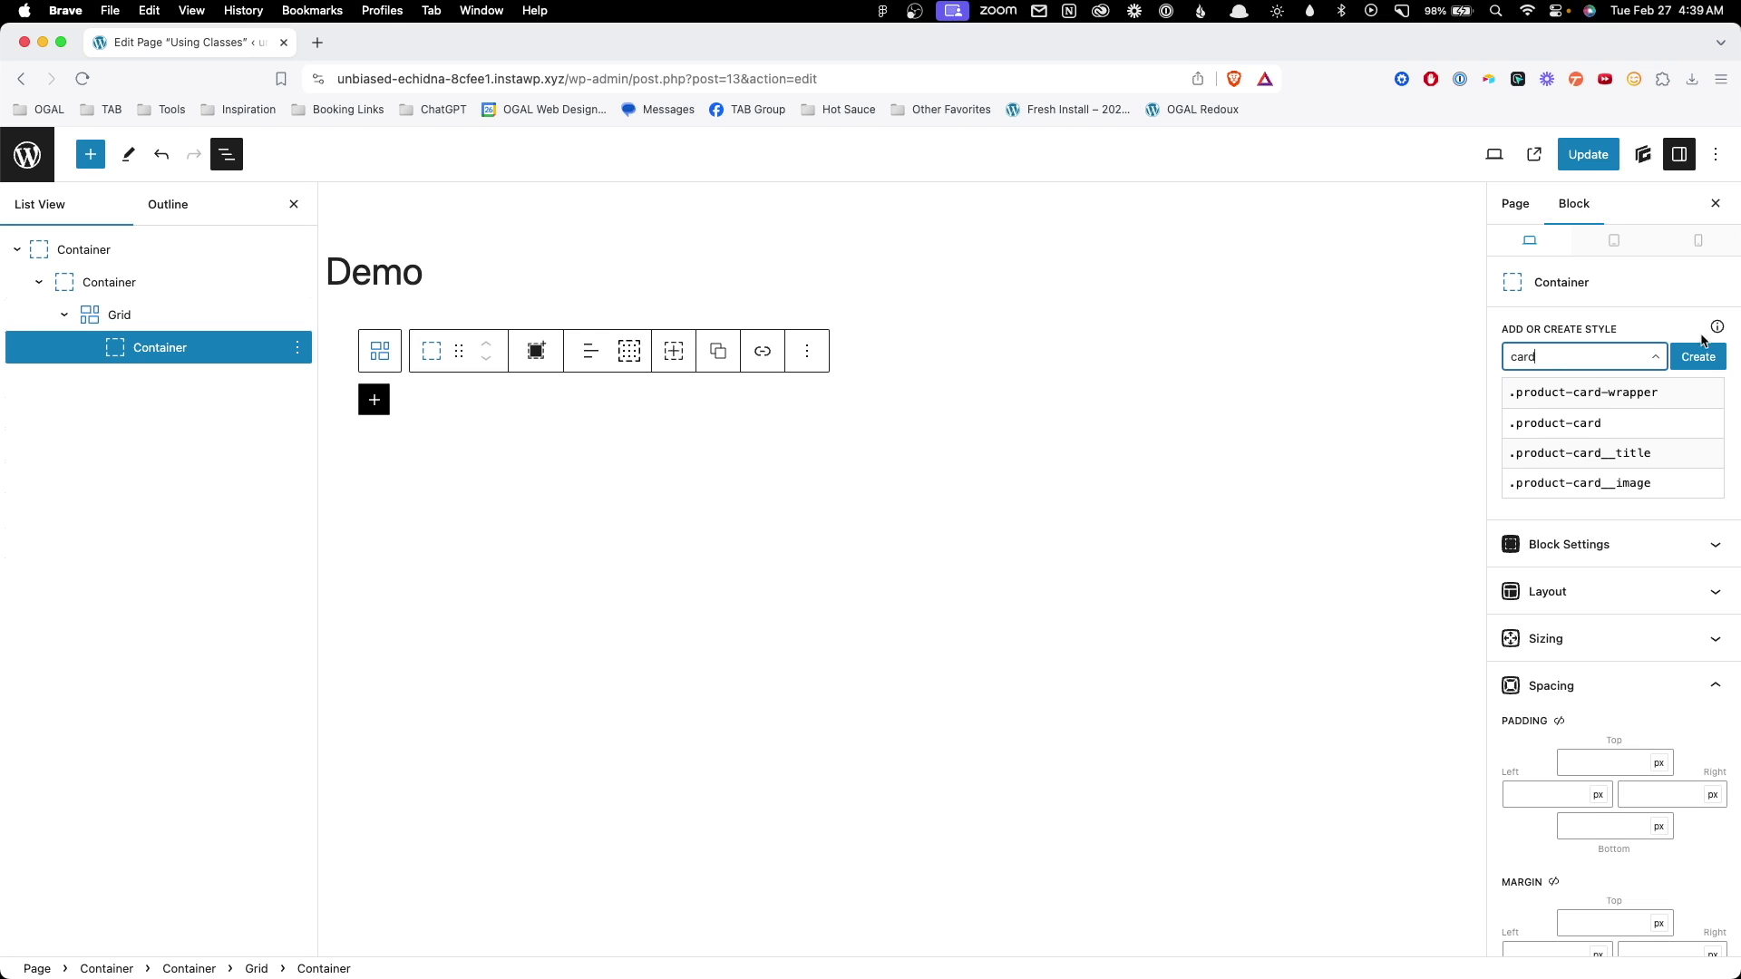
click(1699, 356)
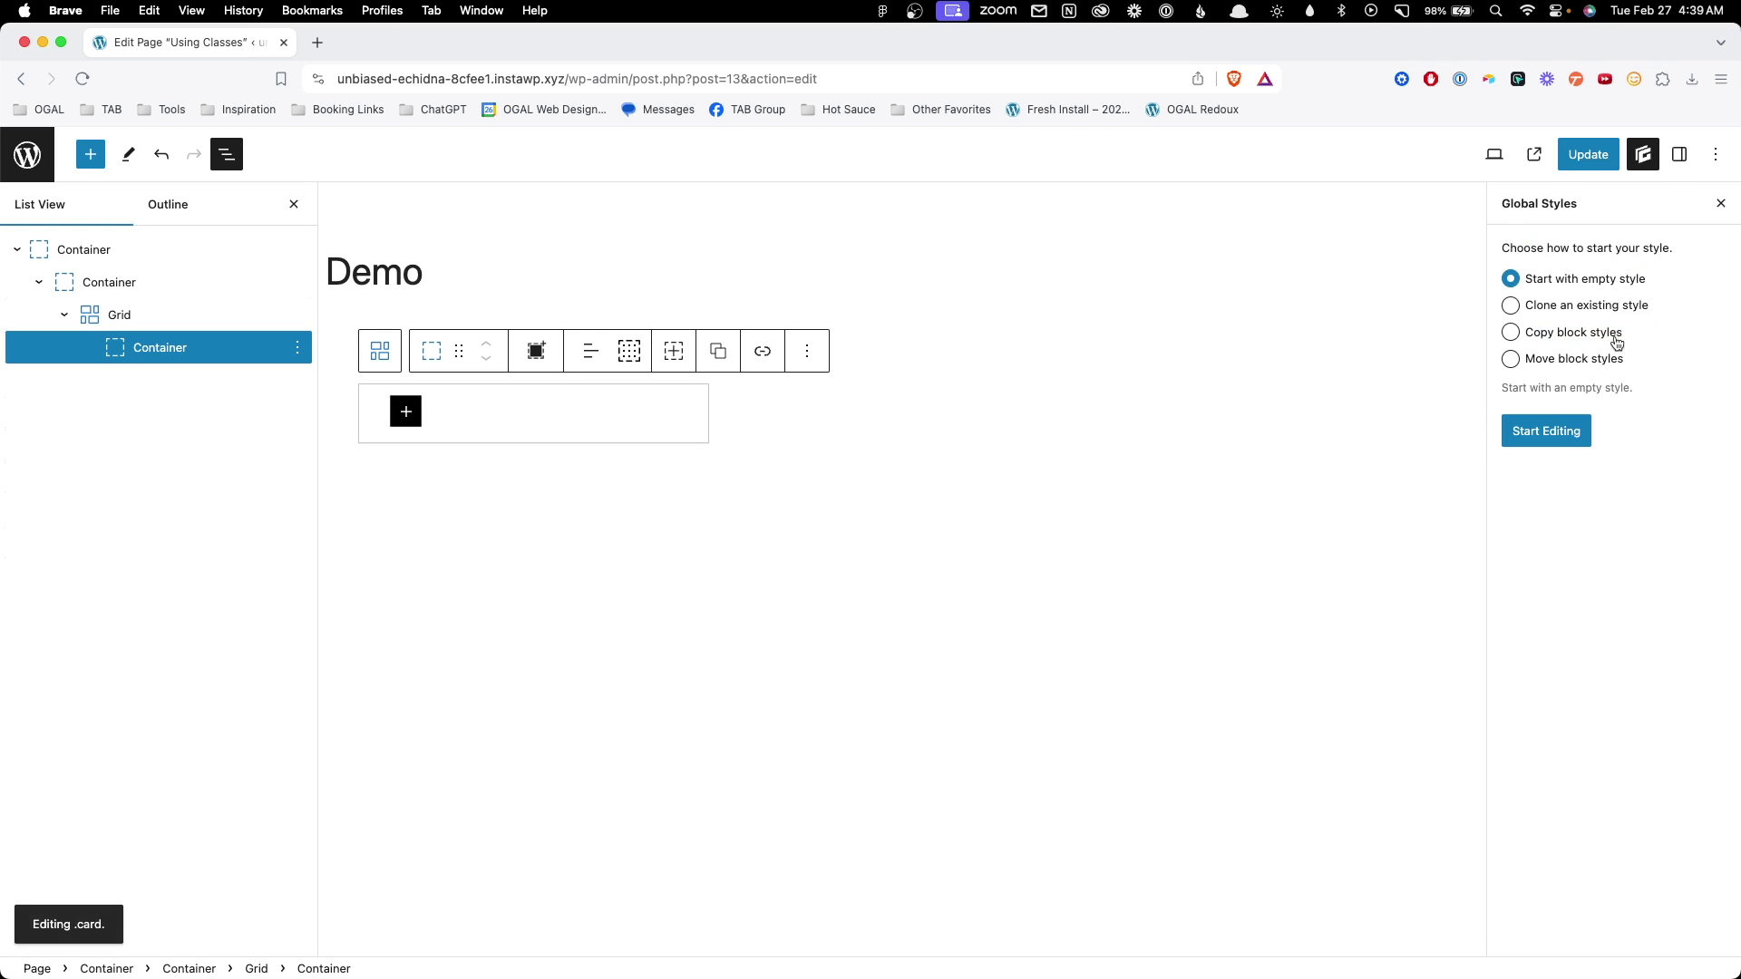
click(1569, 433)
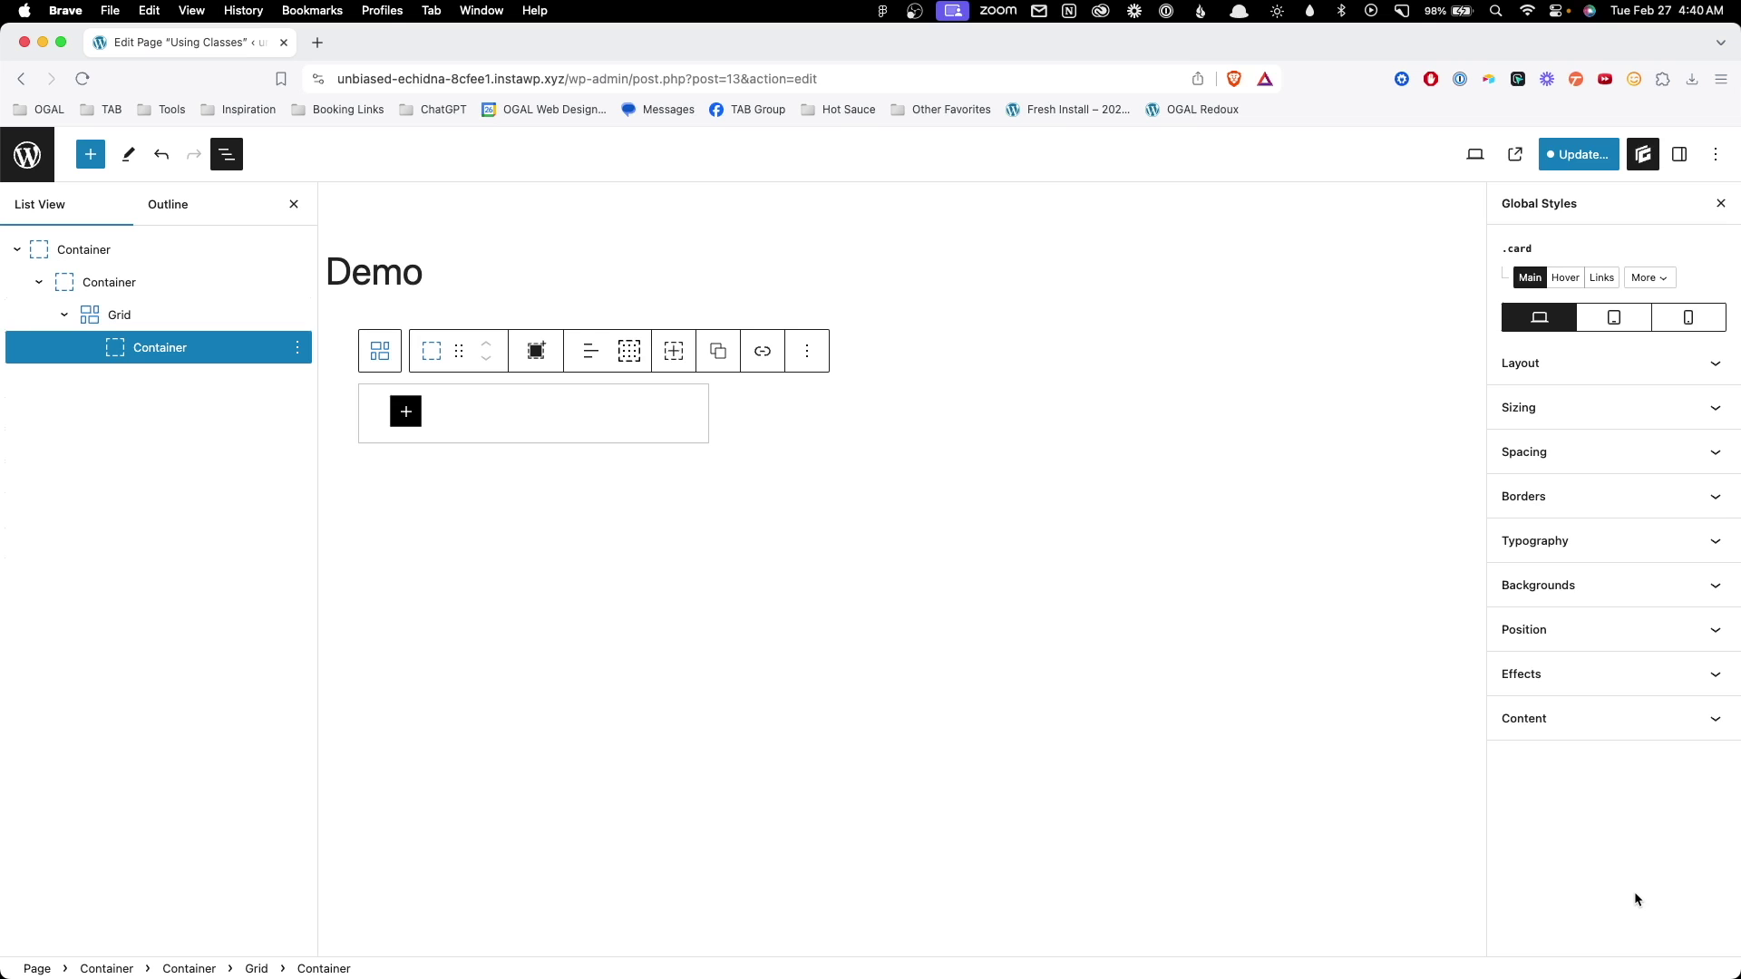
- Give the .card style a 1 px dark grey border
click(1593, 496)
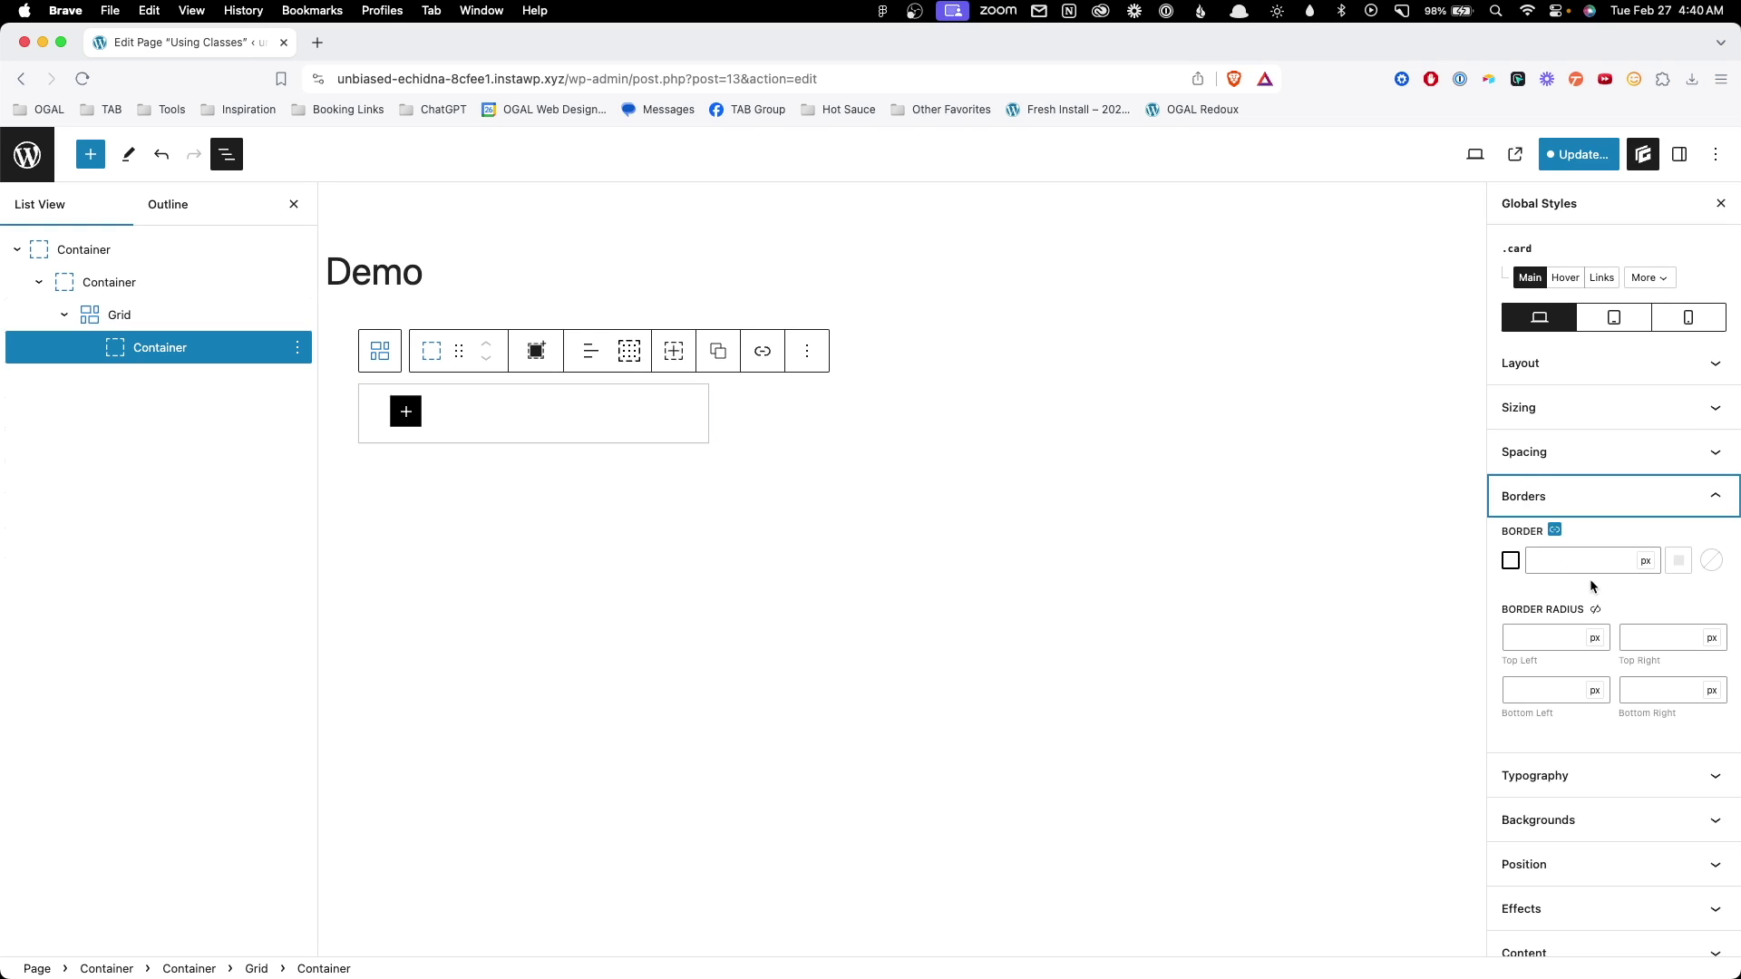
click(1595, 562)
text(1)
click(1710, 561)
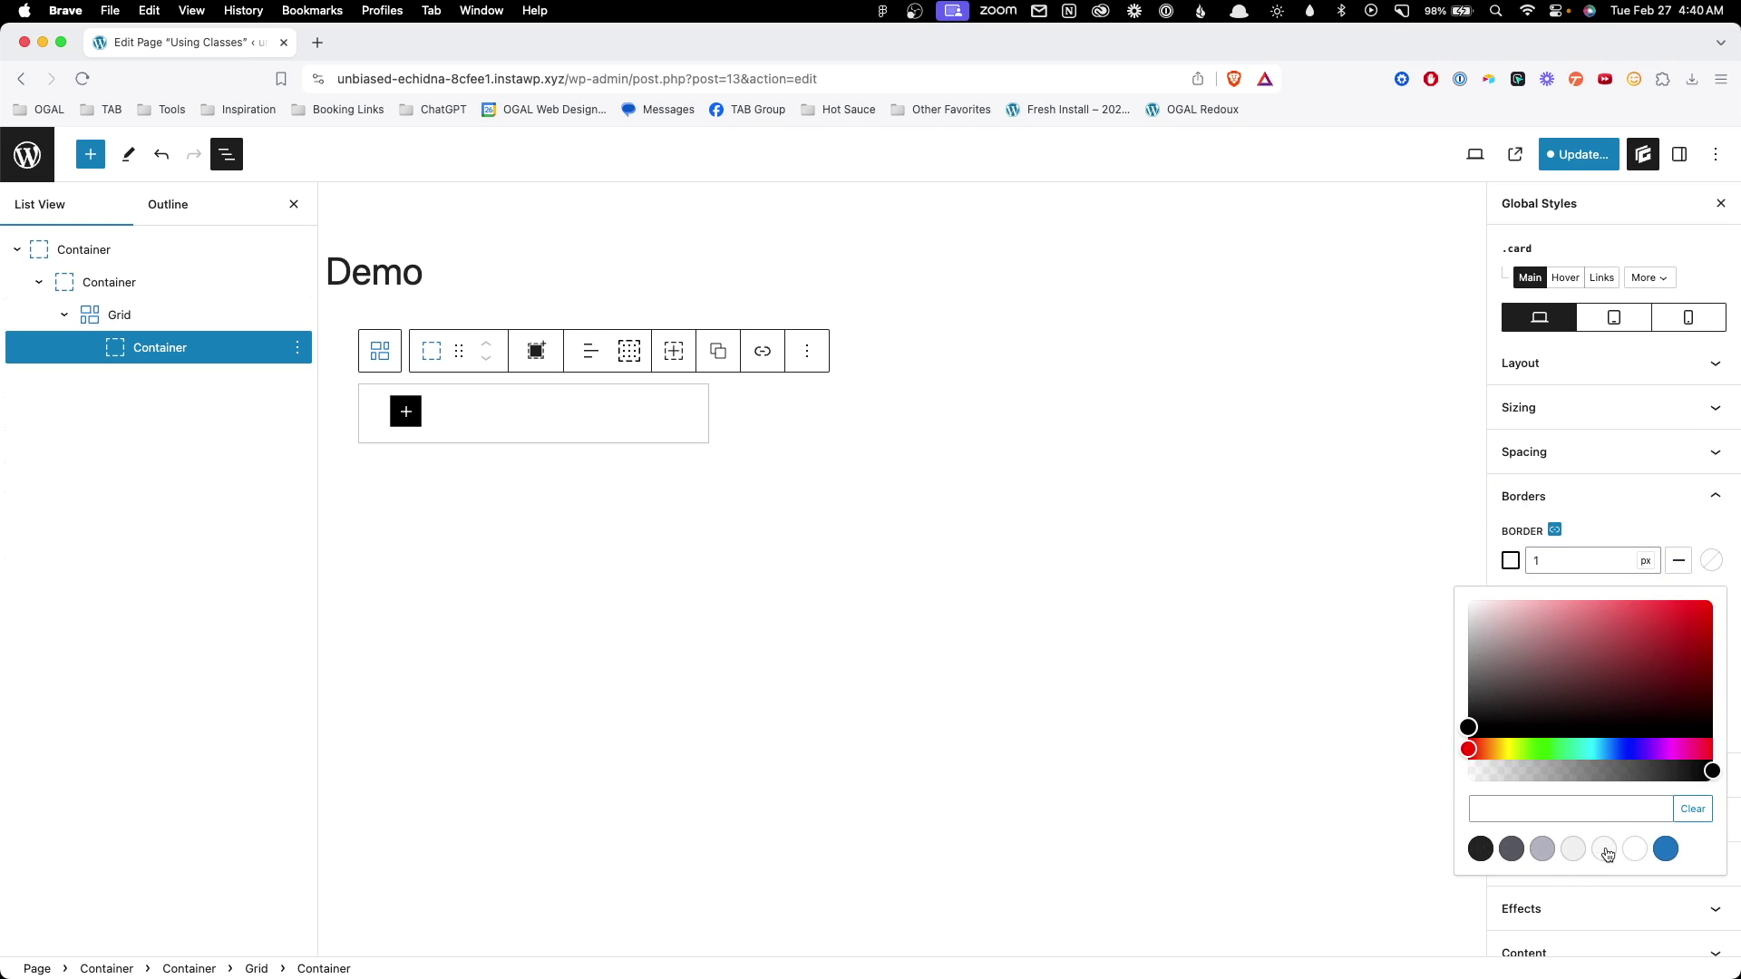
click(1511, 849)
click(1648, 535)
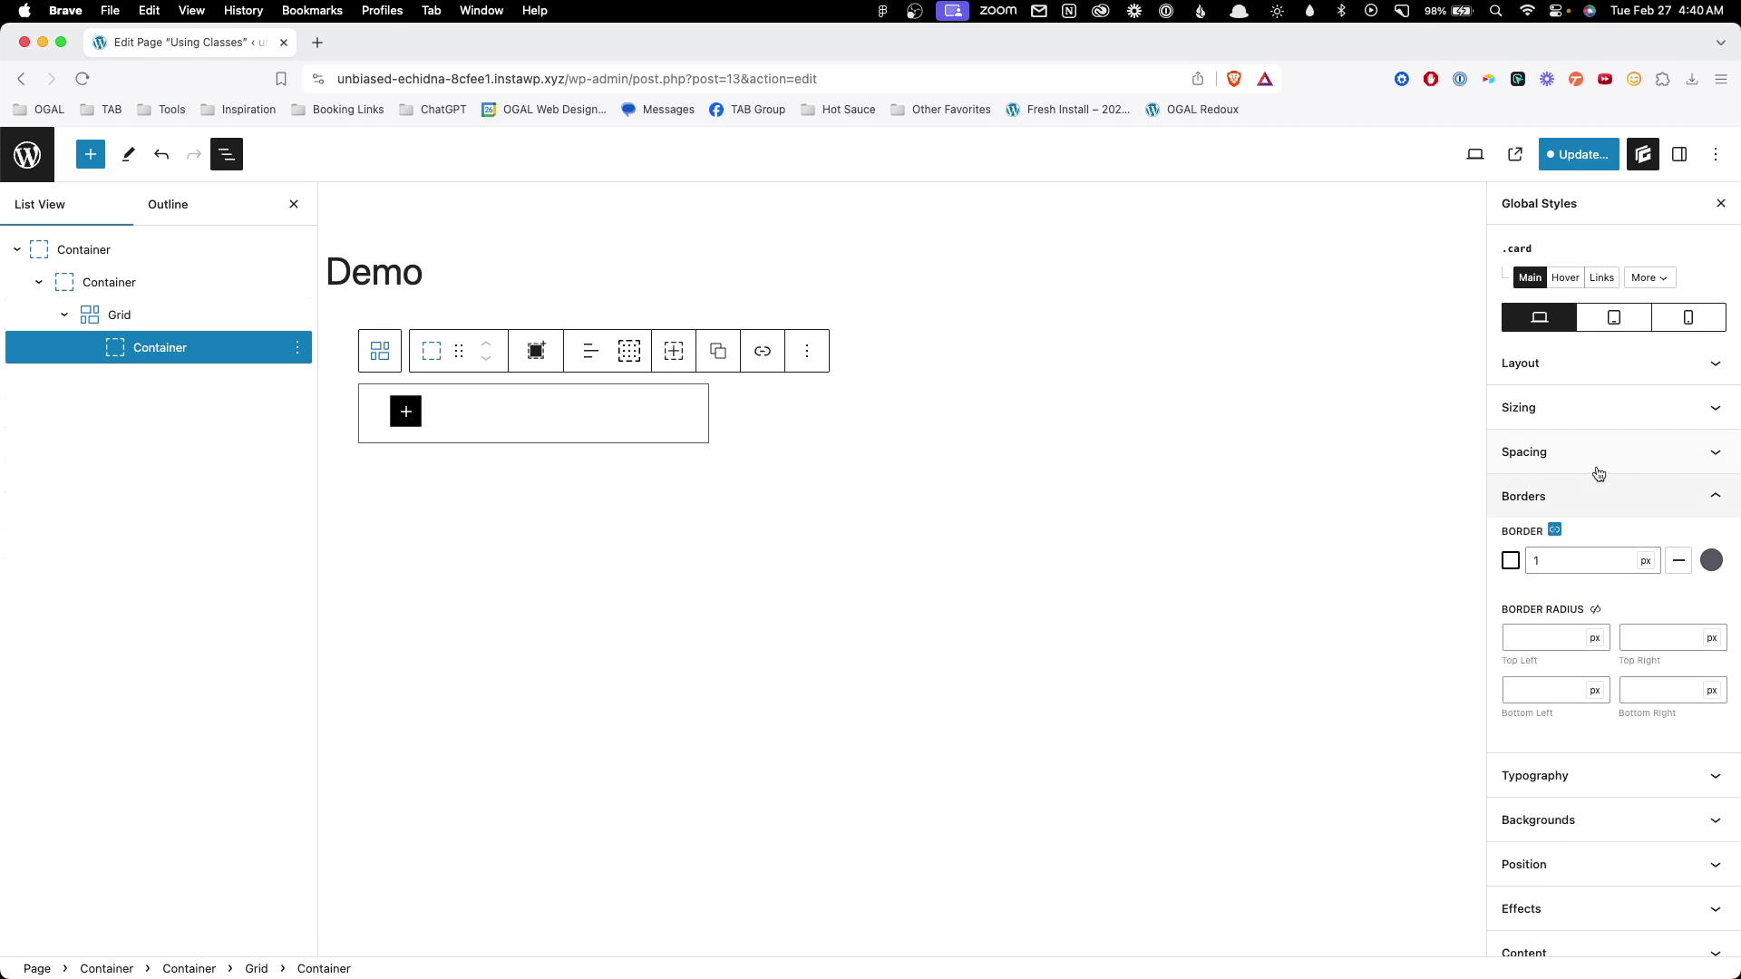
- Set the .card style's linked padding to 40 on all sides
click(1598, 470)
click(1558, 485)
click(1577, 514)
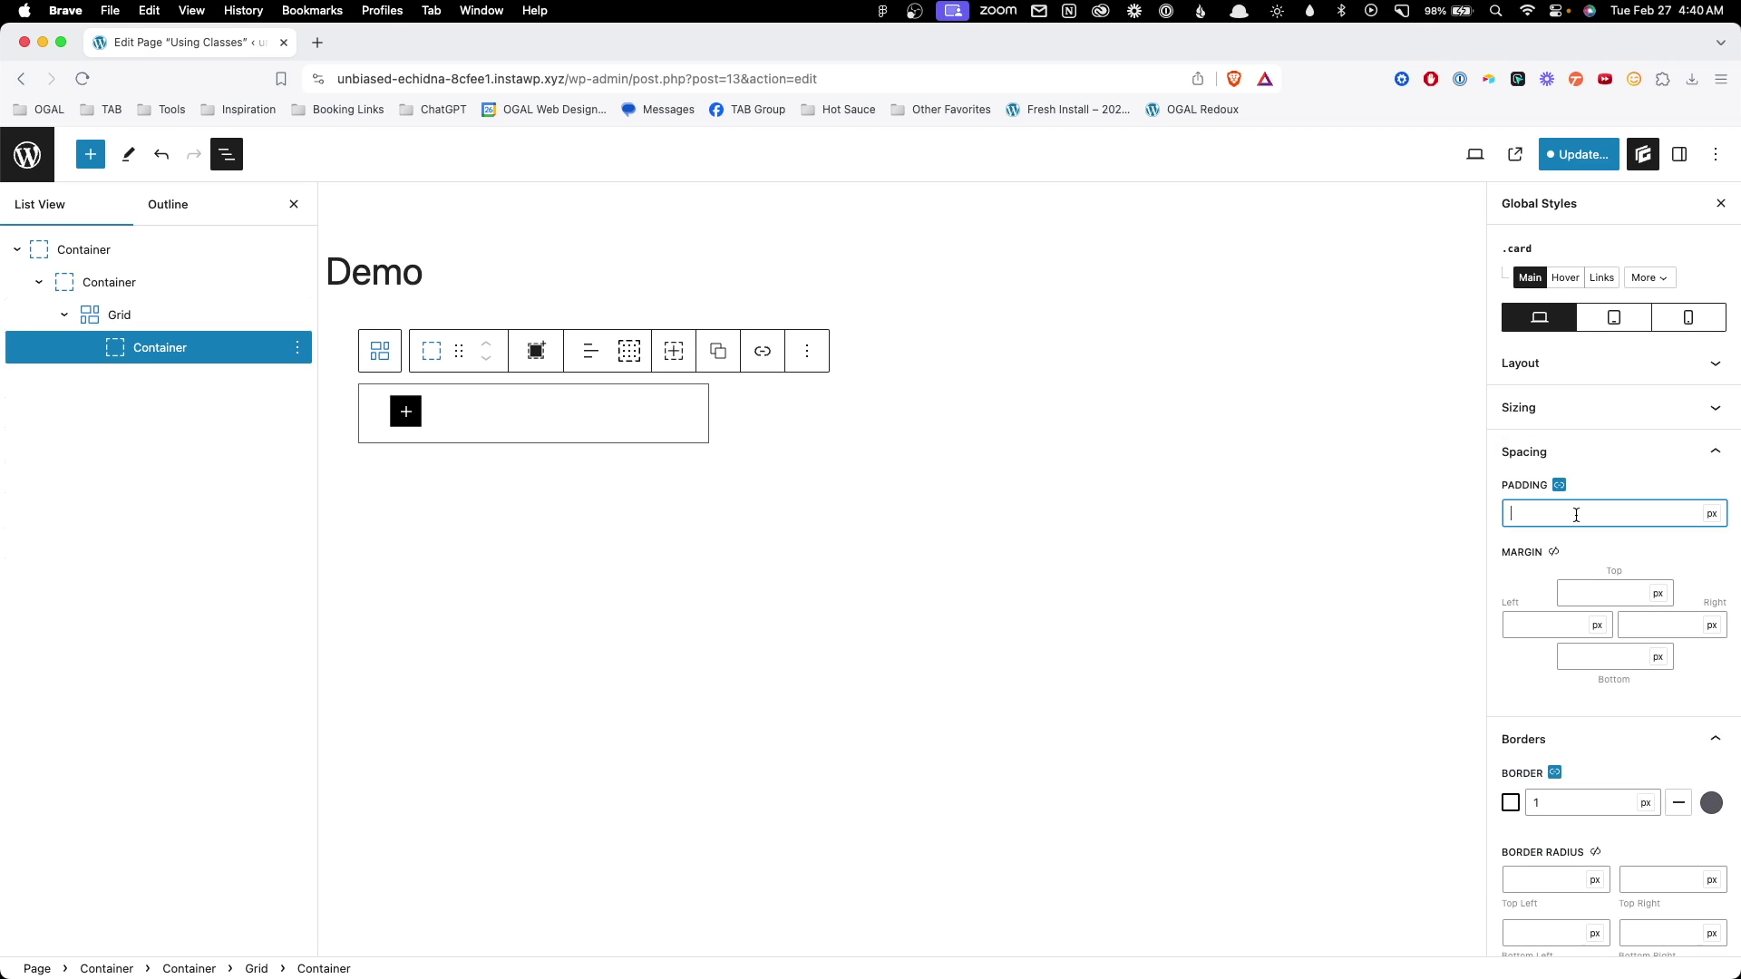
text(40)
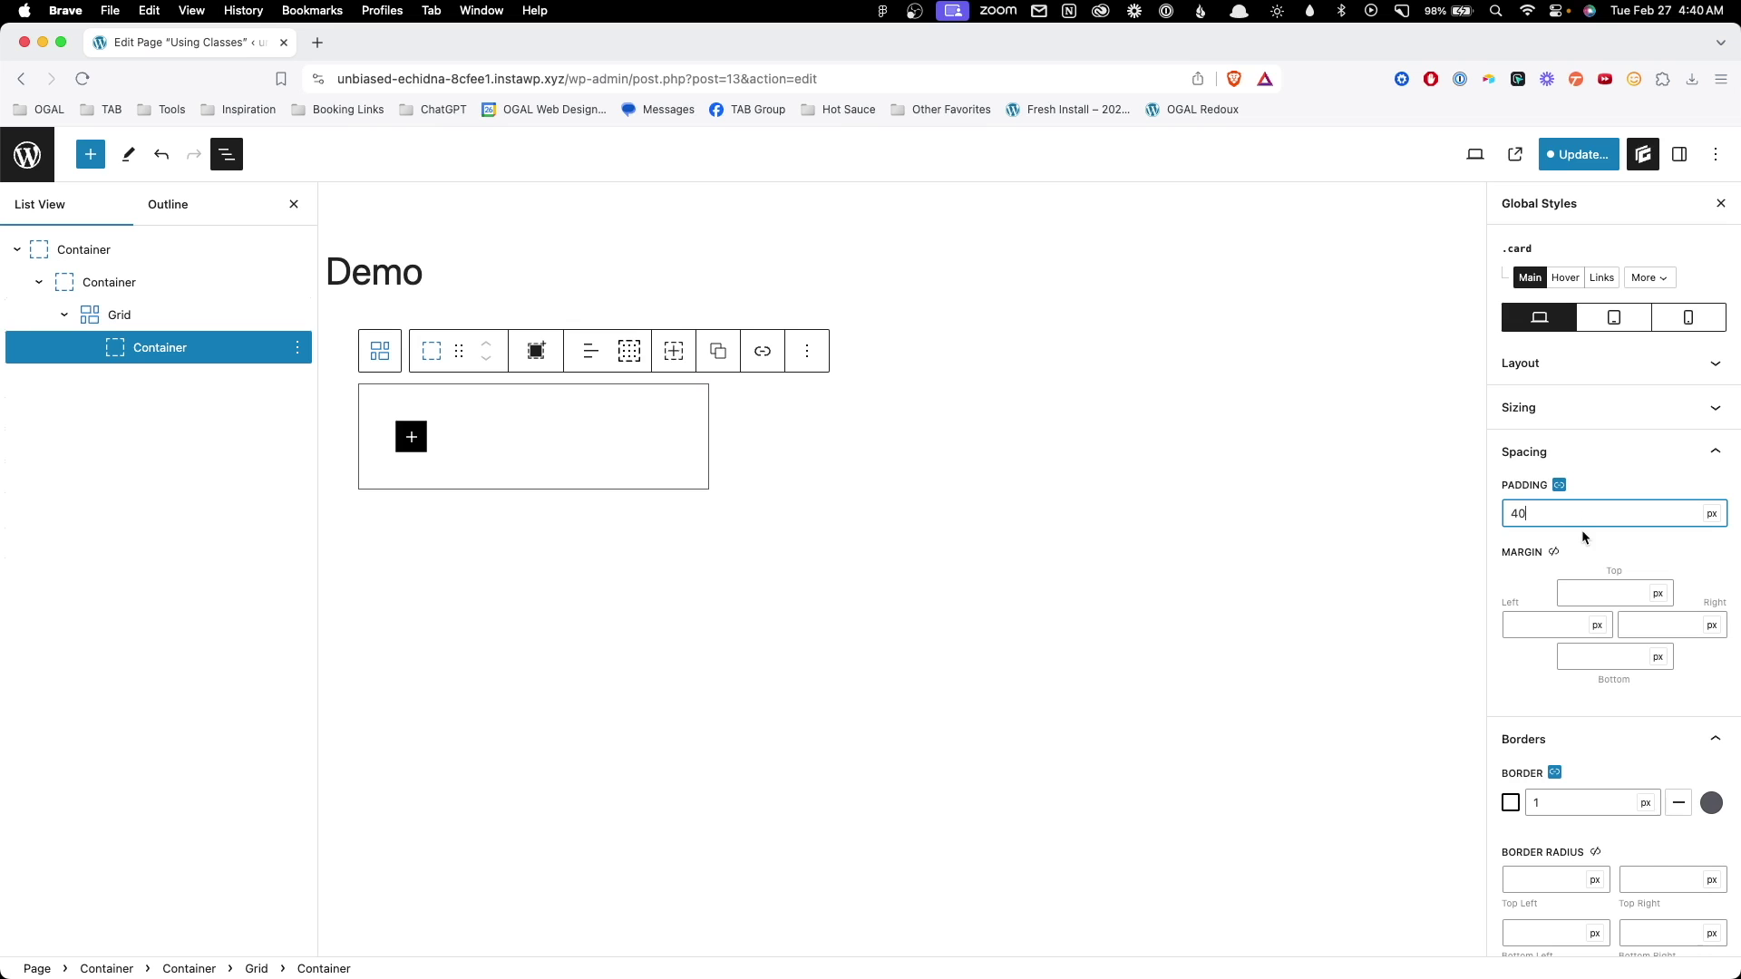
click(410, 436)
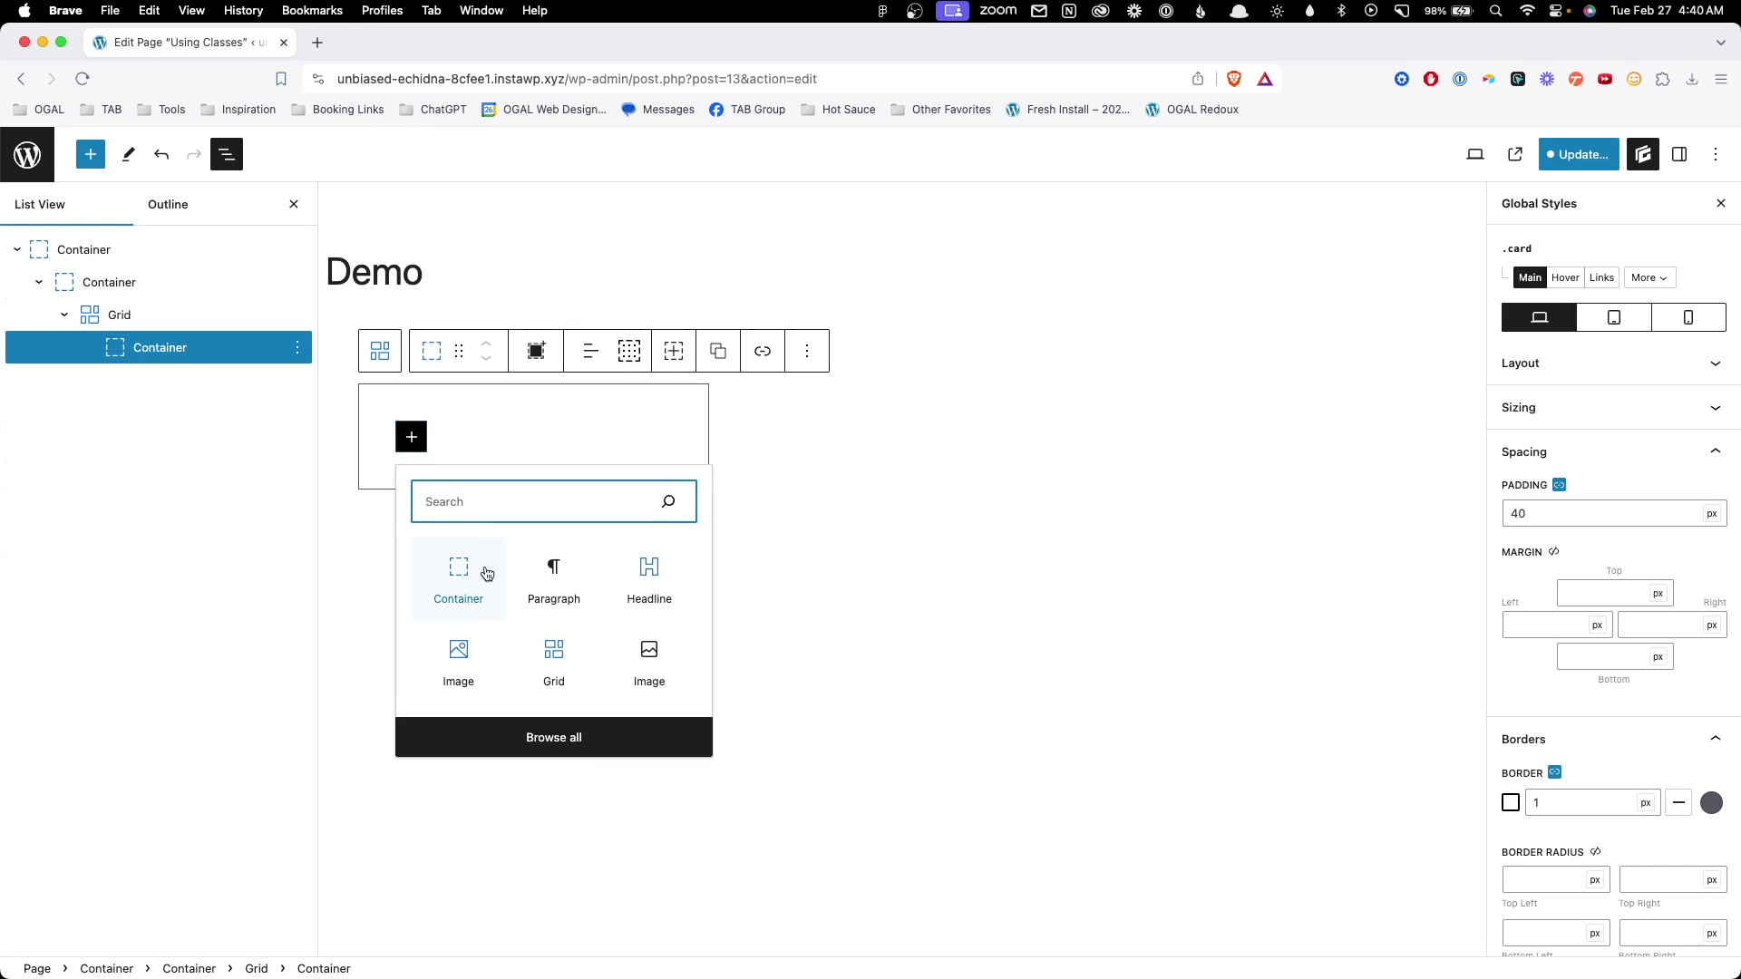
- Insert the laptop photo from the Media Library as an Image inside the card
click(459, 657)
click(448, 533)
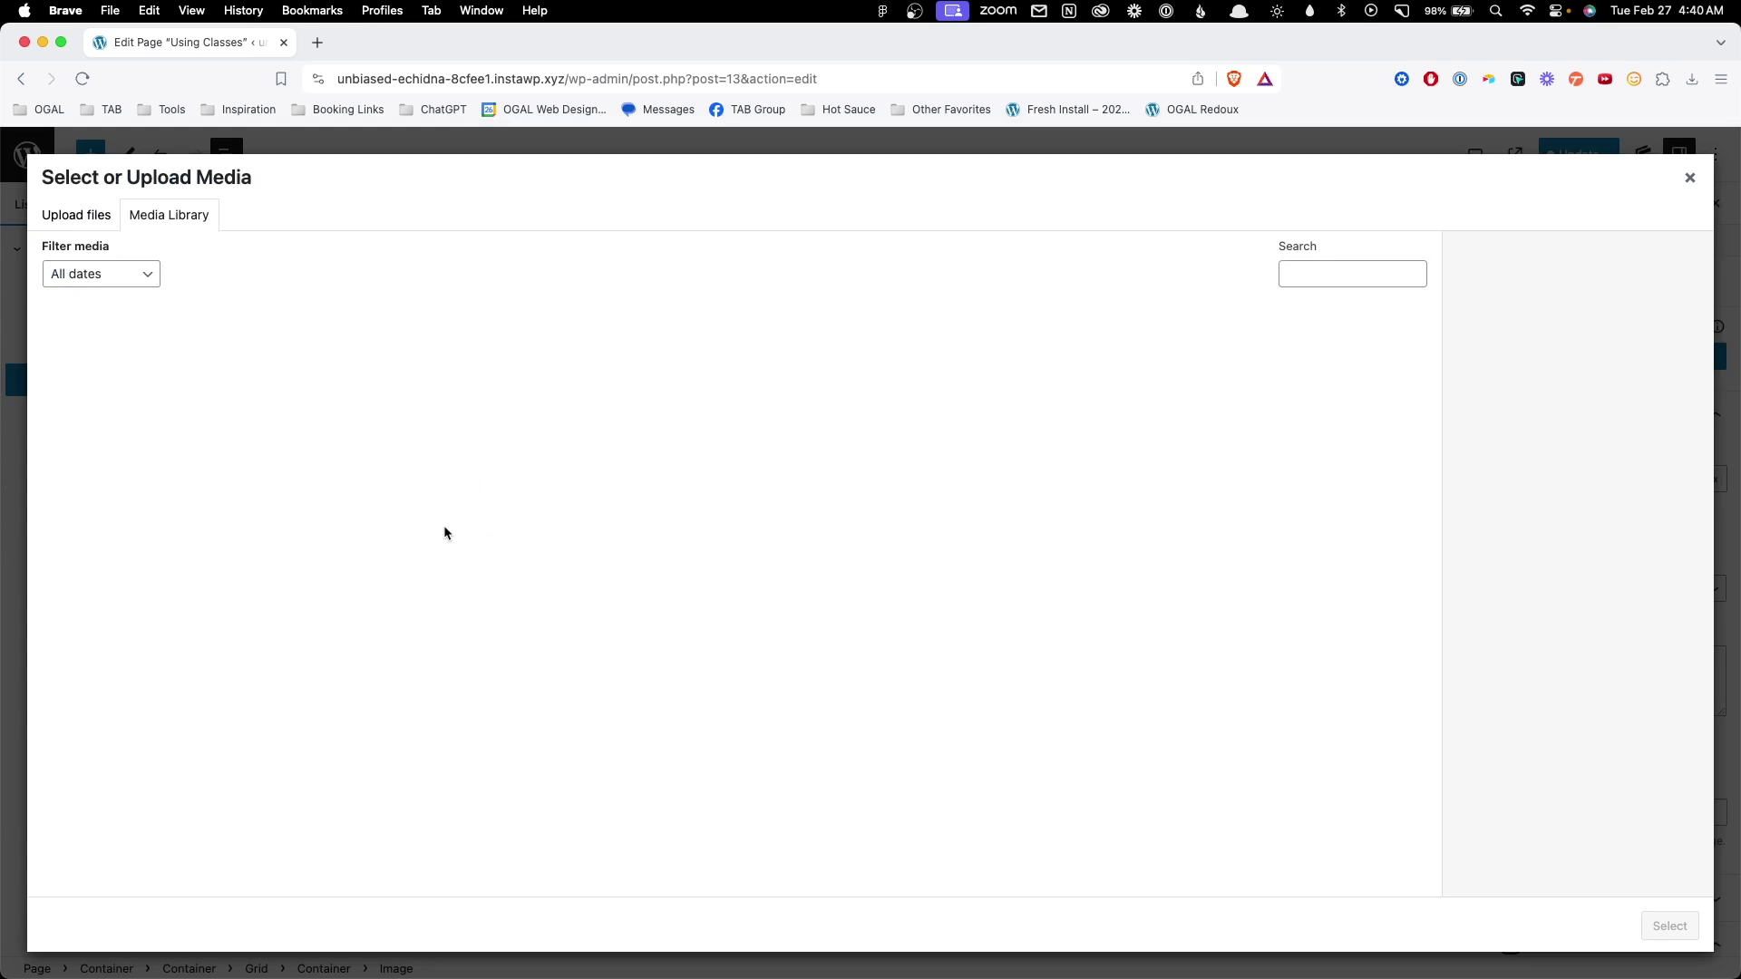
click(427, 374)
click(138, 367)
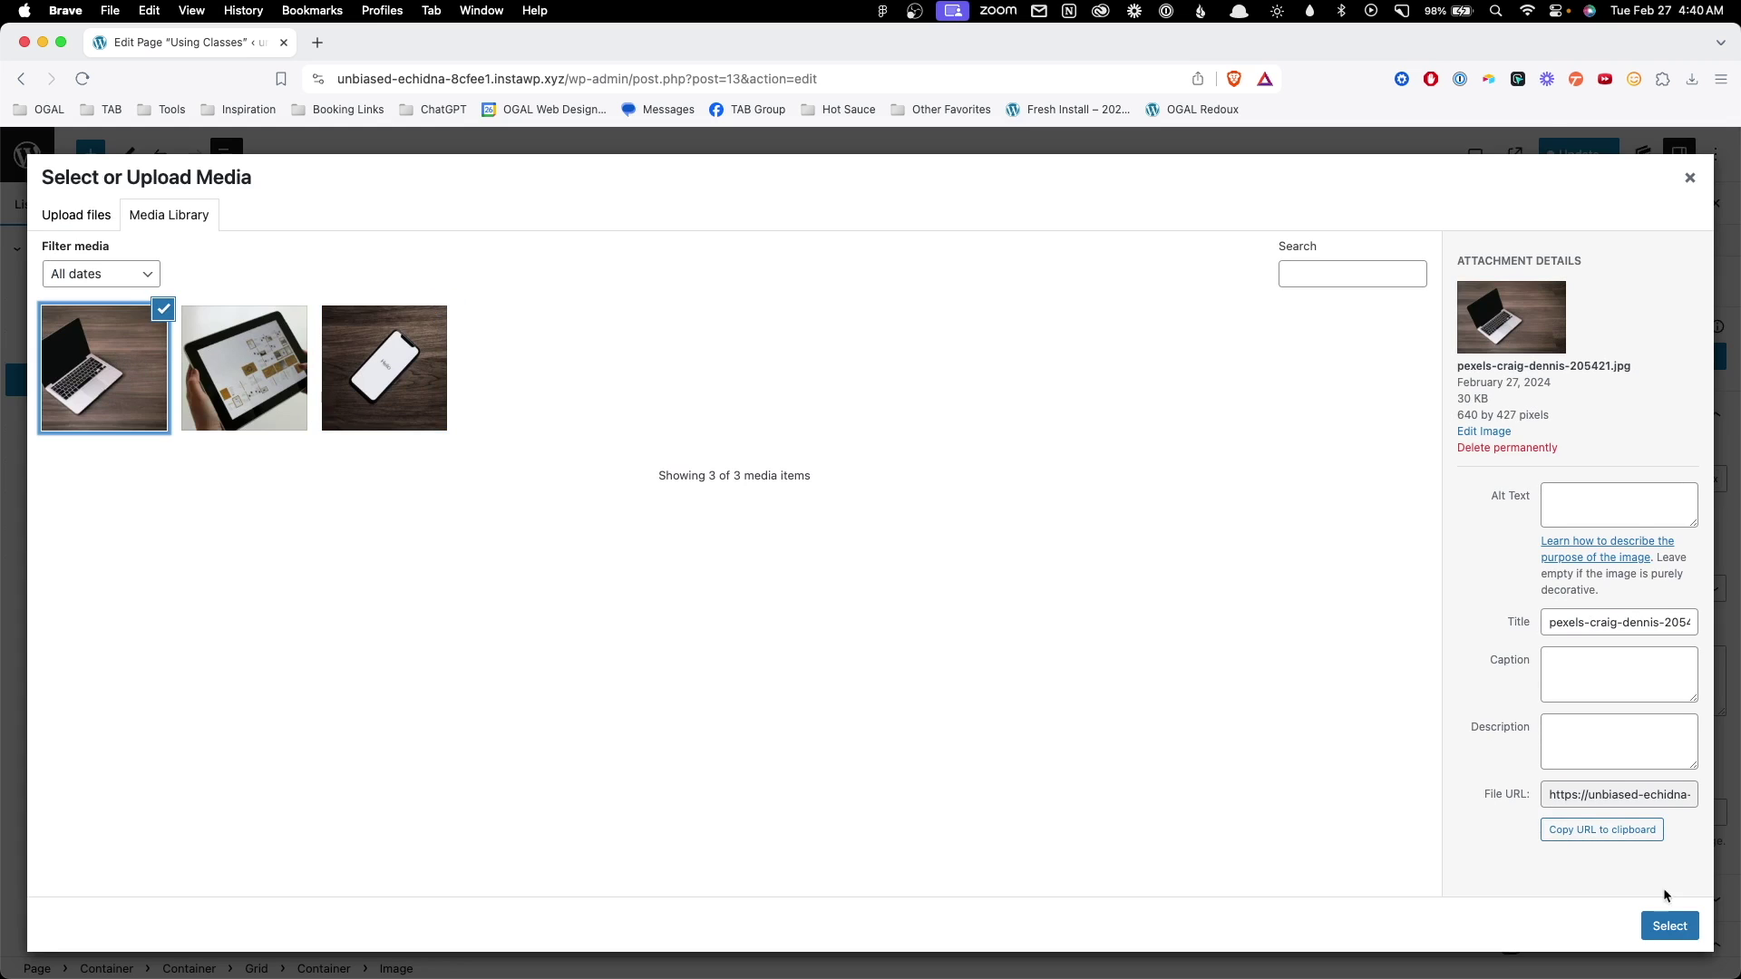
click(1669, 924)
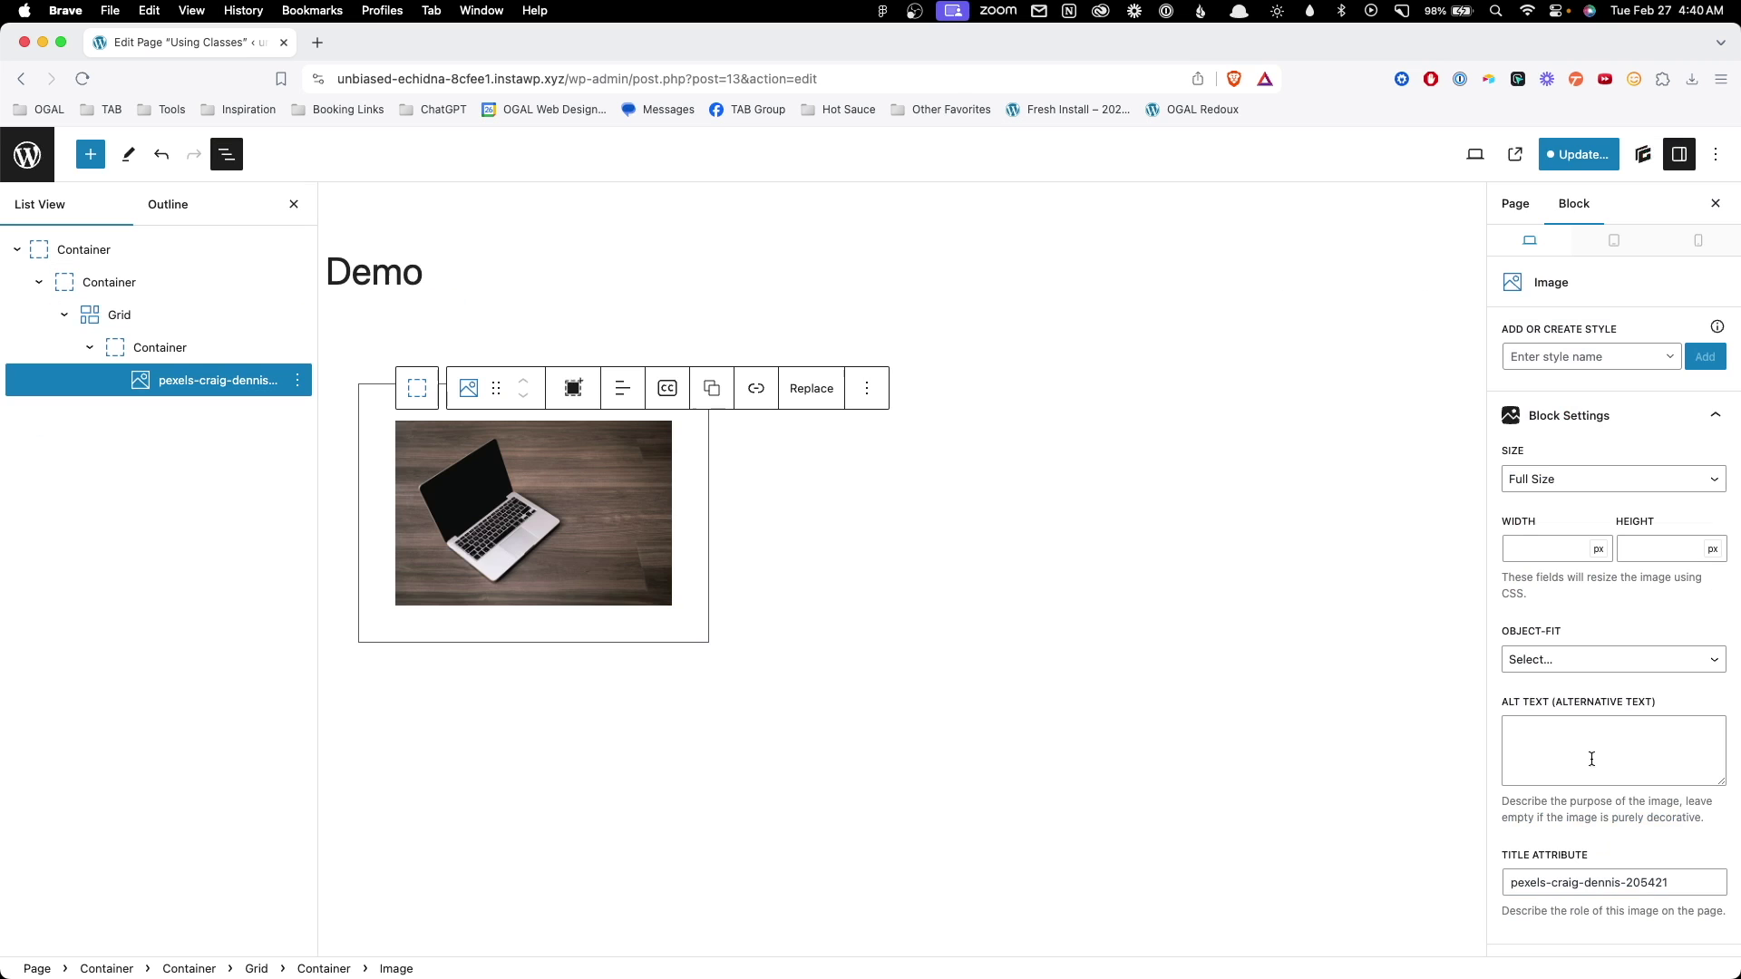
- Create a 'card__image' global style for the image, starting from empty
click(1536, 361)
text(card__)
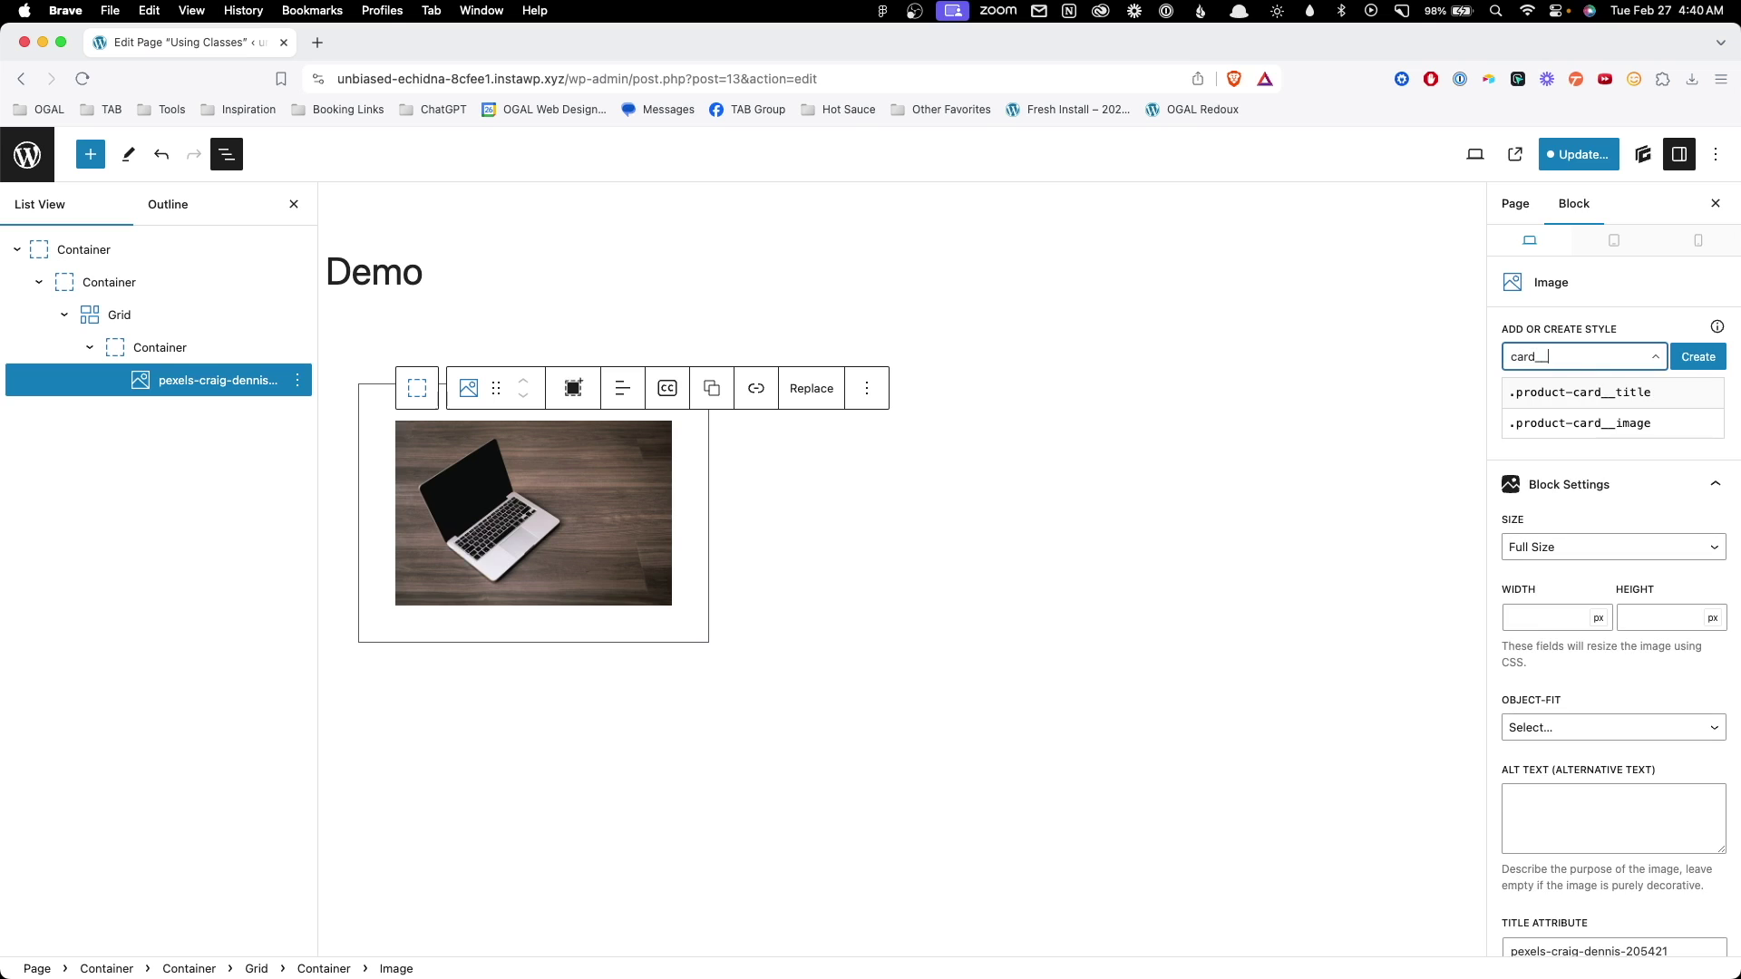
text(image)
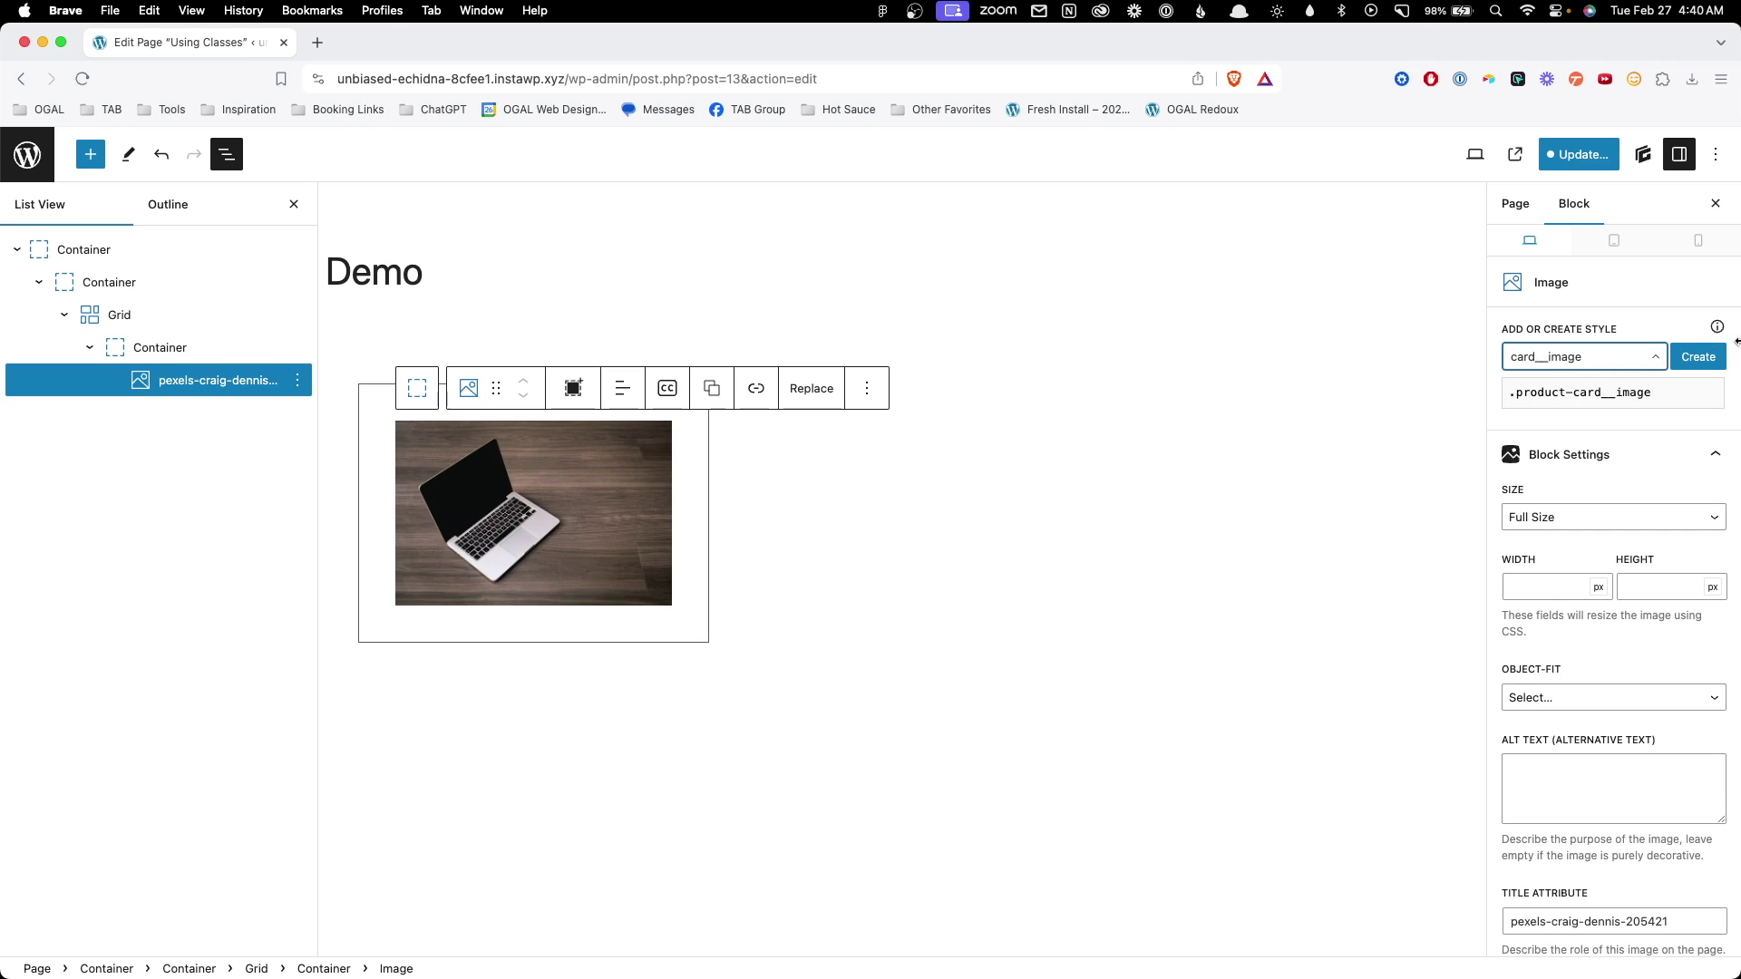
click(1711, 358)
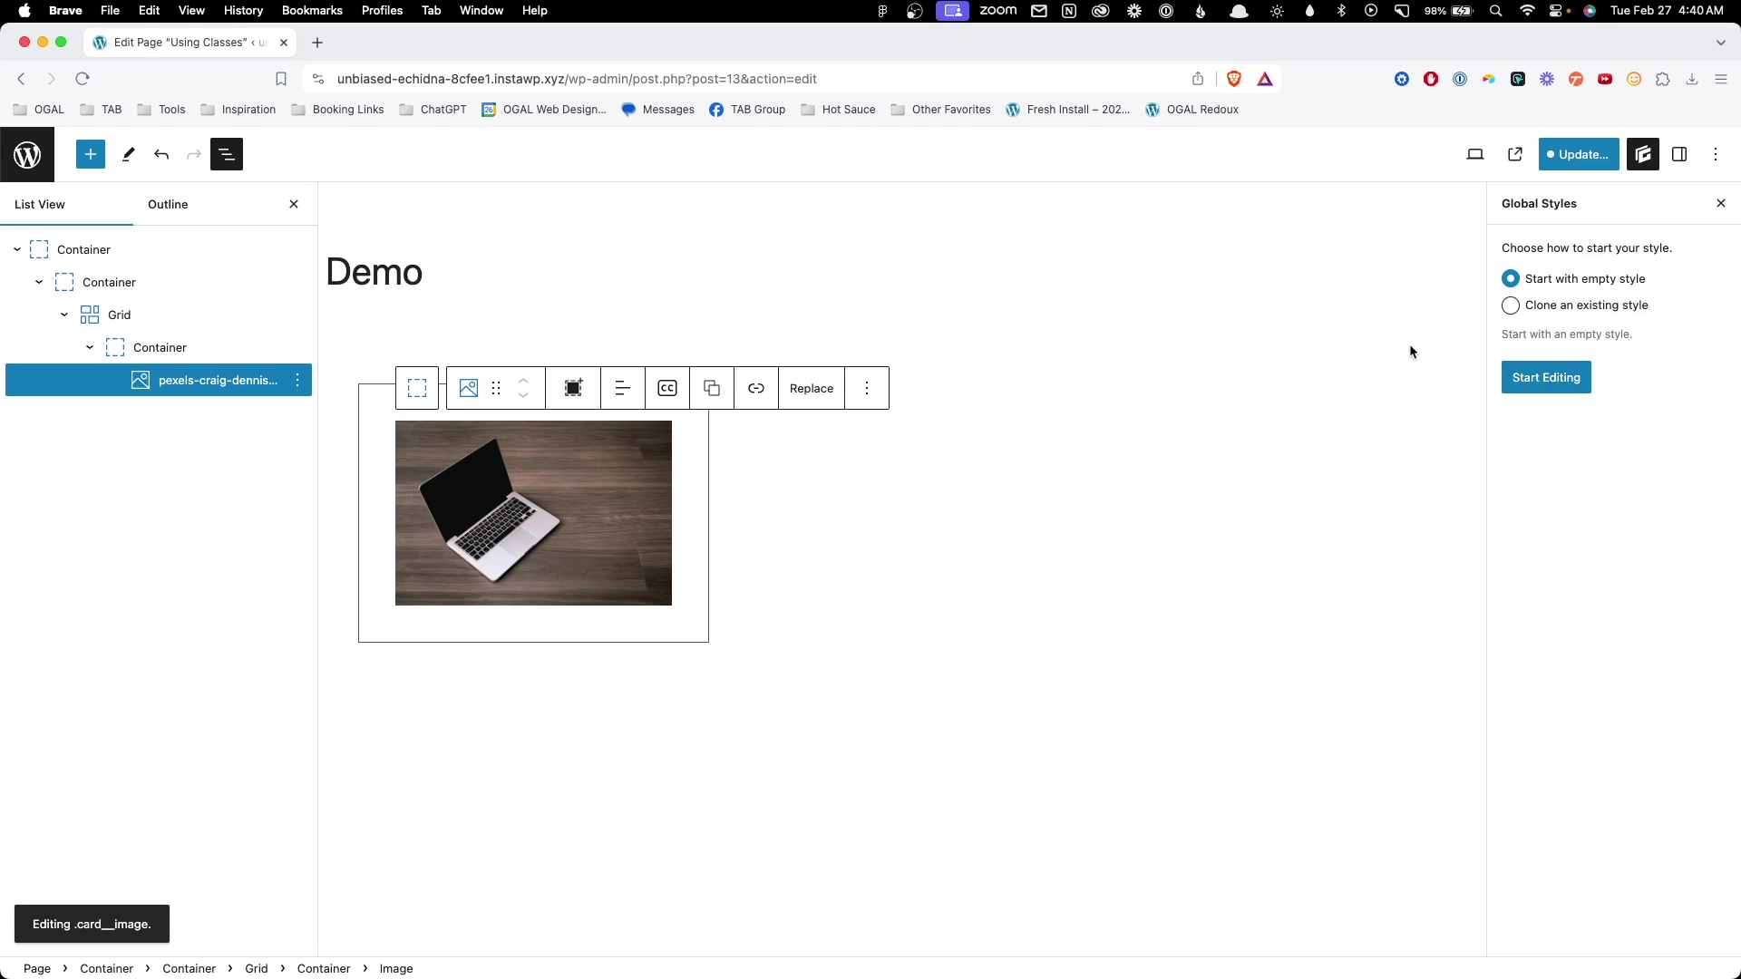
click(1524, 386)
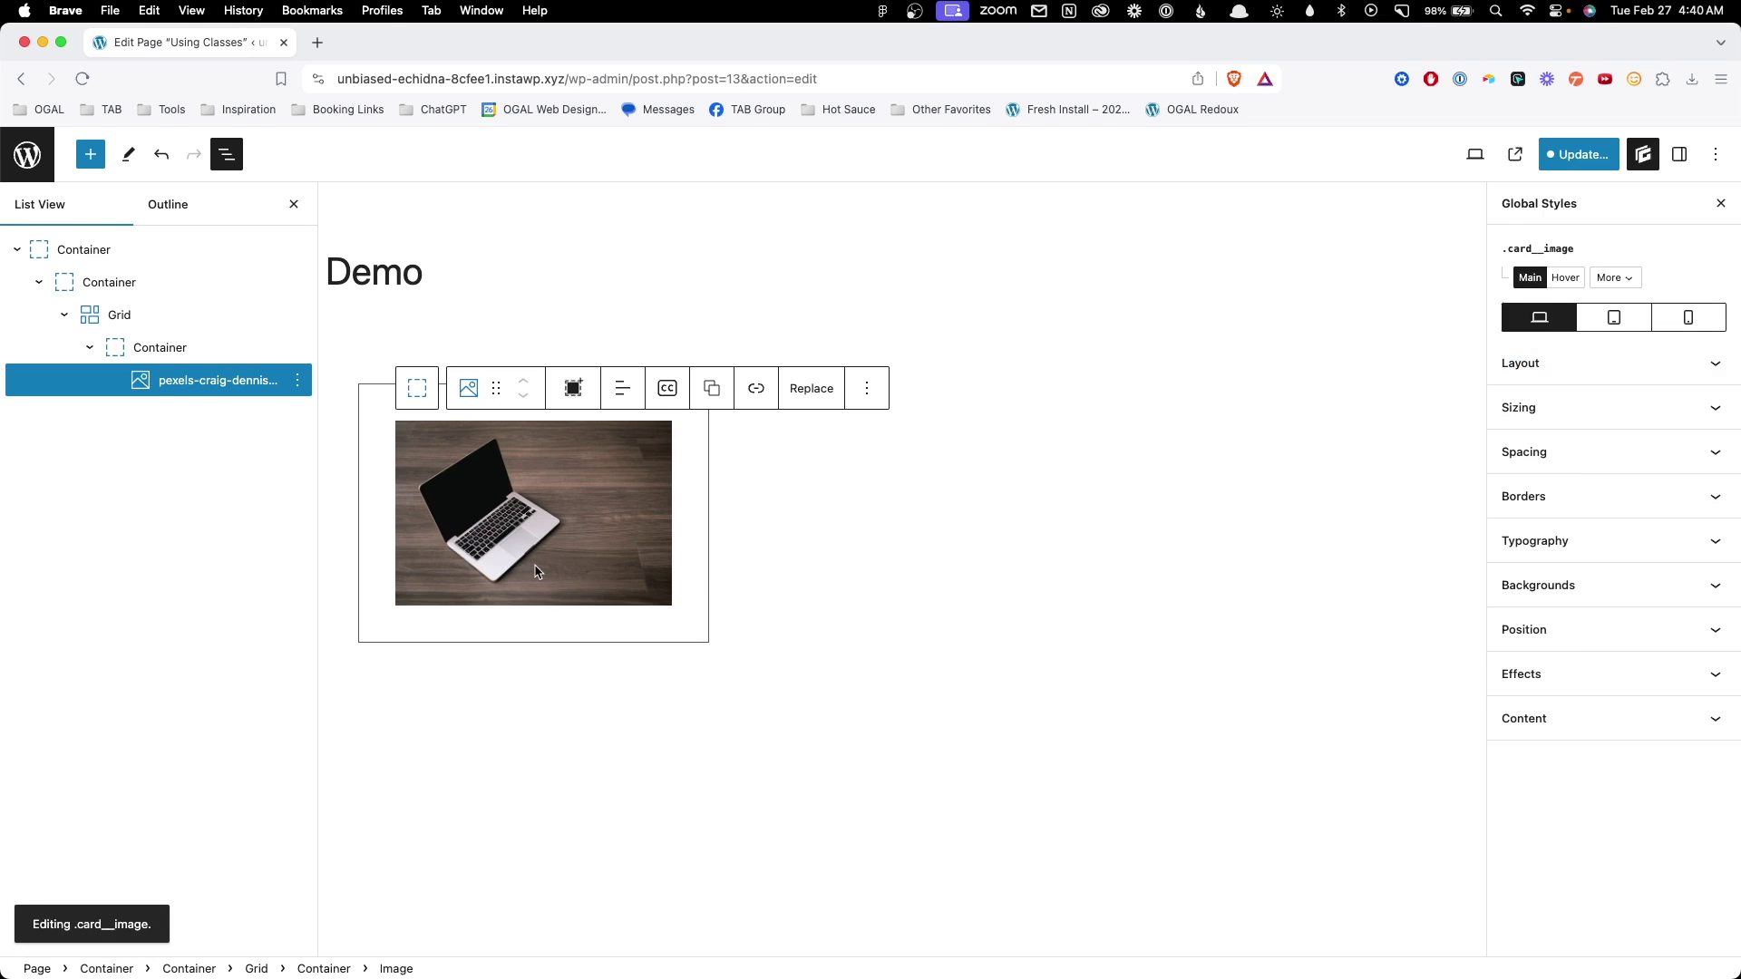
key(Return)
- Add a Headline block reading 'Electronics & Accessories' below the image
text(/ea)
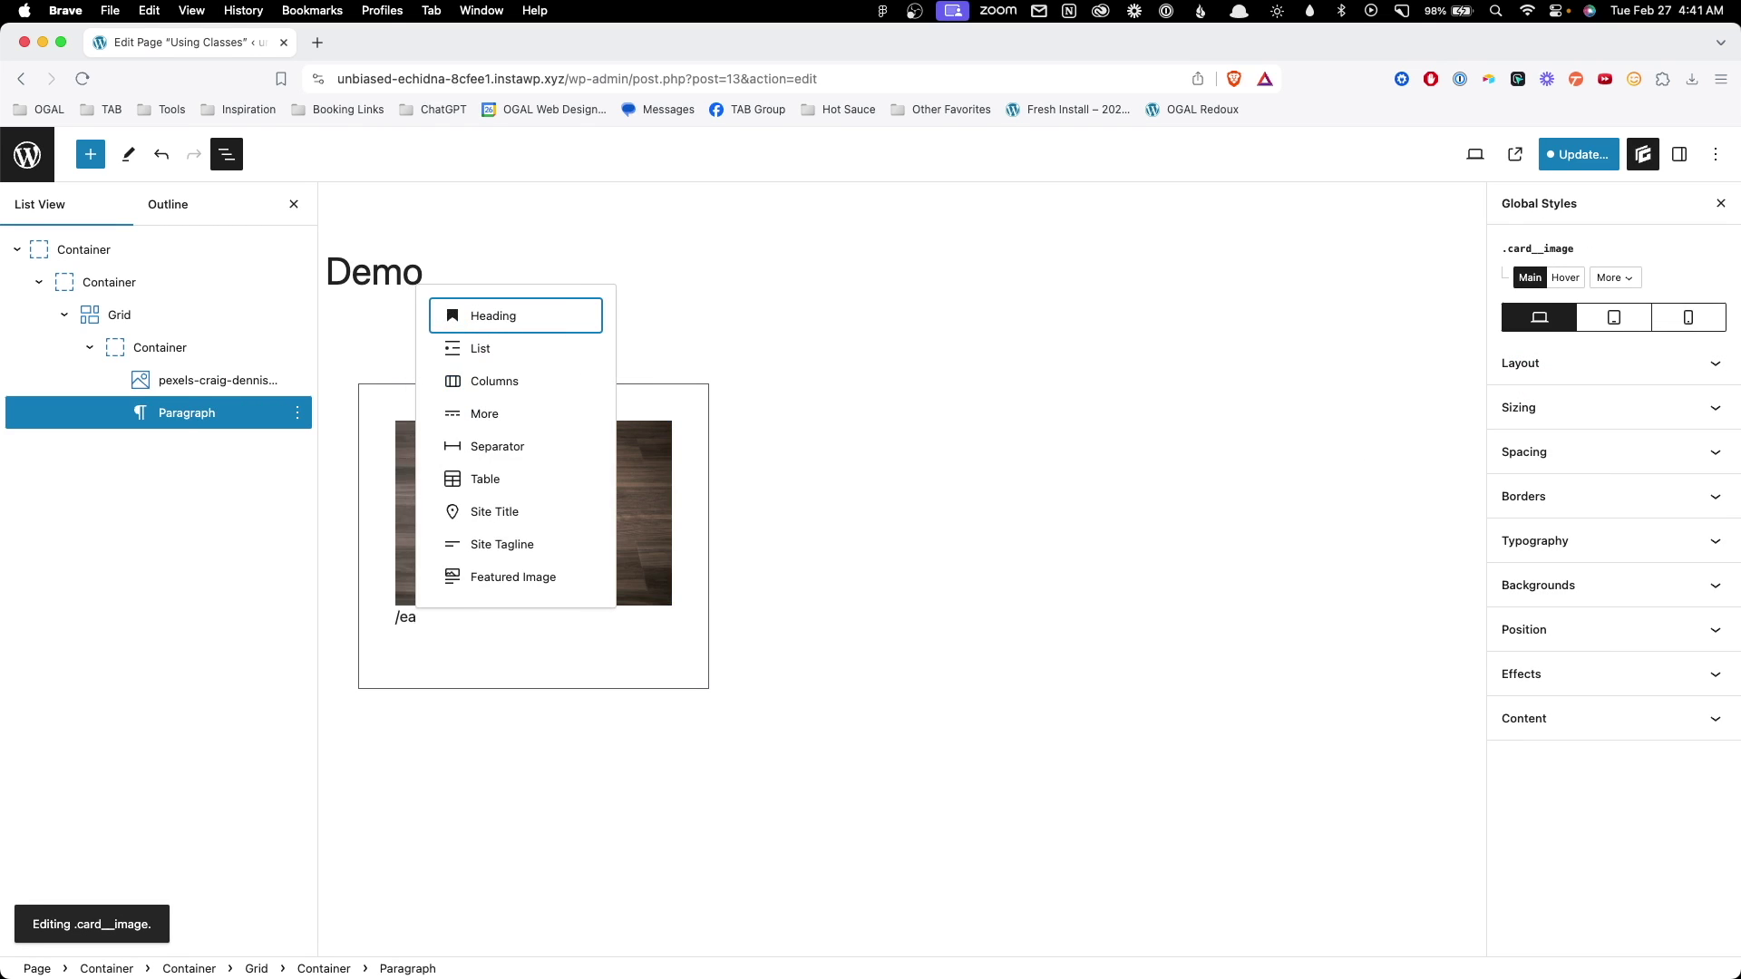
key(BackSpace)
key(BackSpace)
text(head)
click(496, 580)
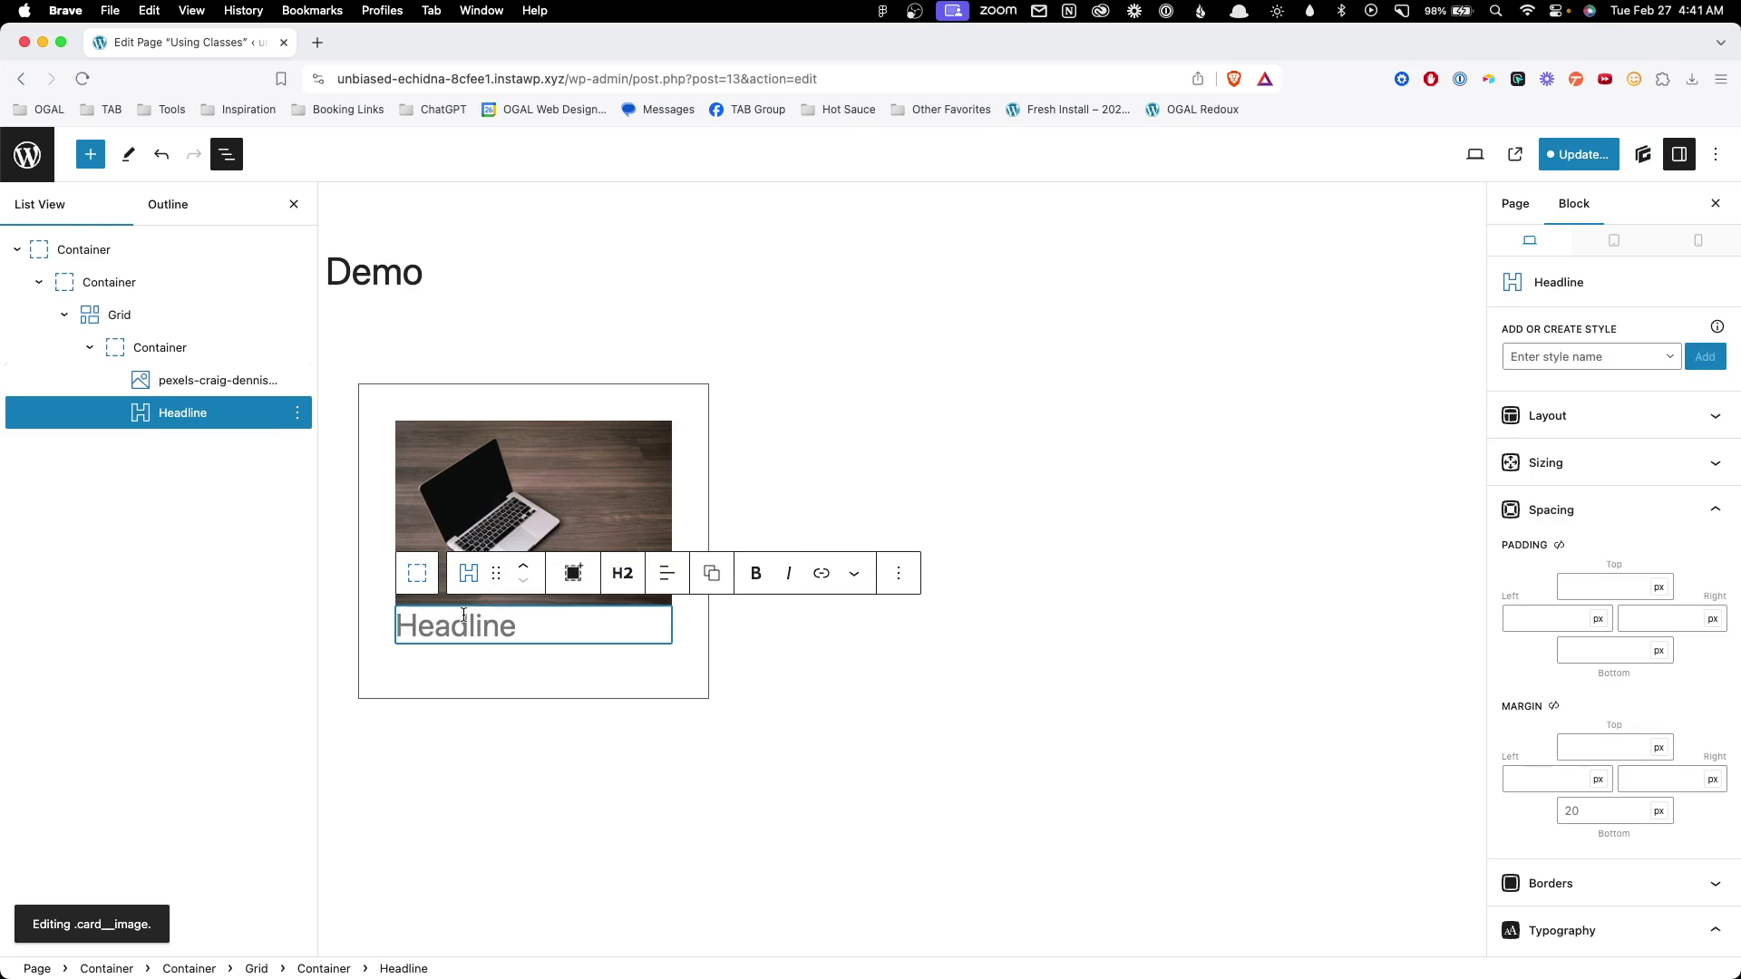
text(Electro)
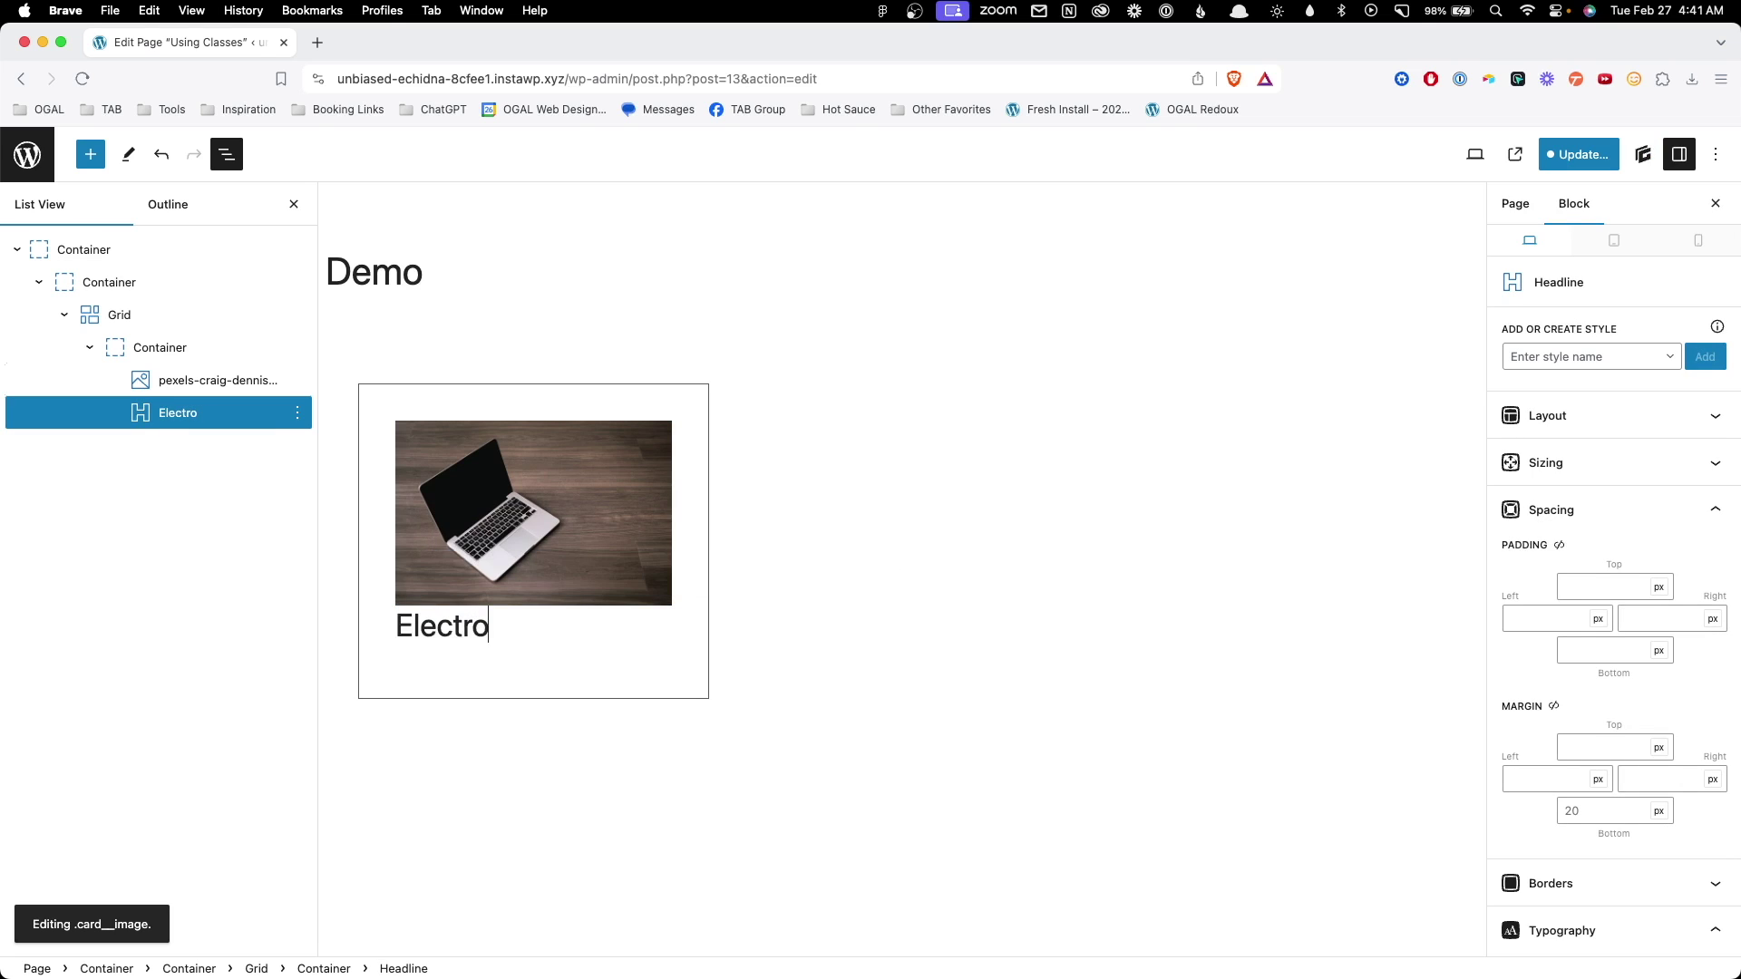
text(nics & Accessories)
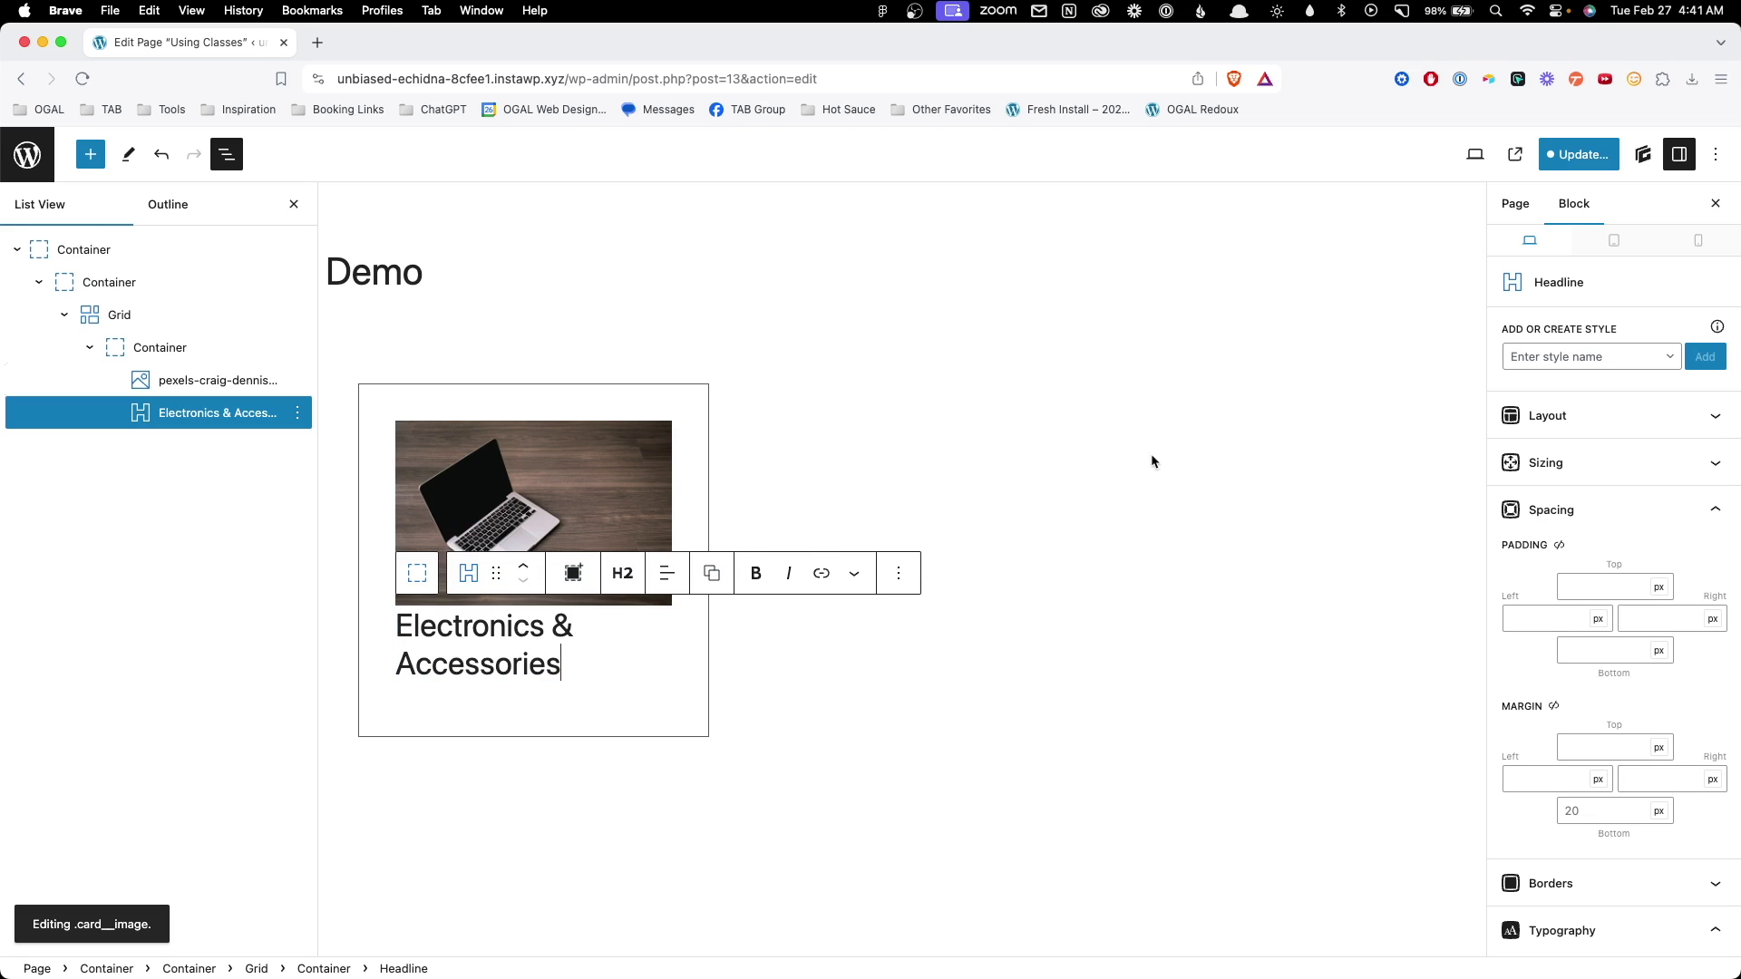
- Create a 'card__title' global style for the headline, starting from empty
click(1559, 356)
text(card__)
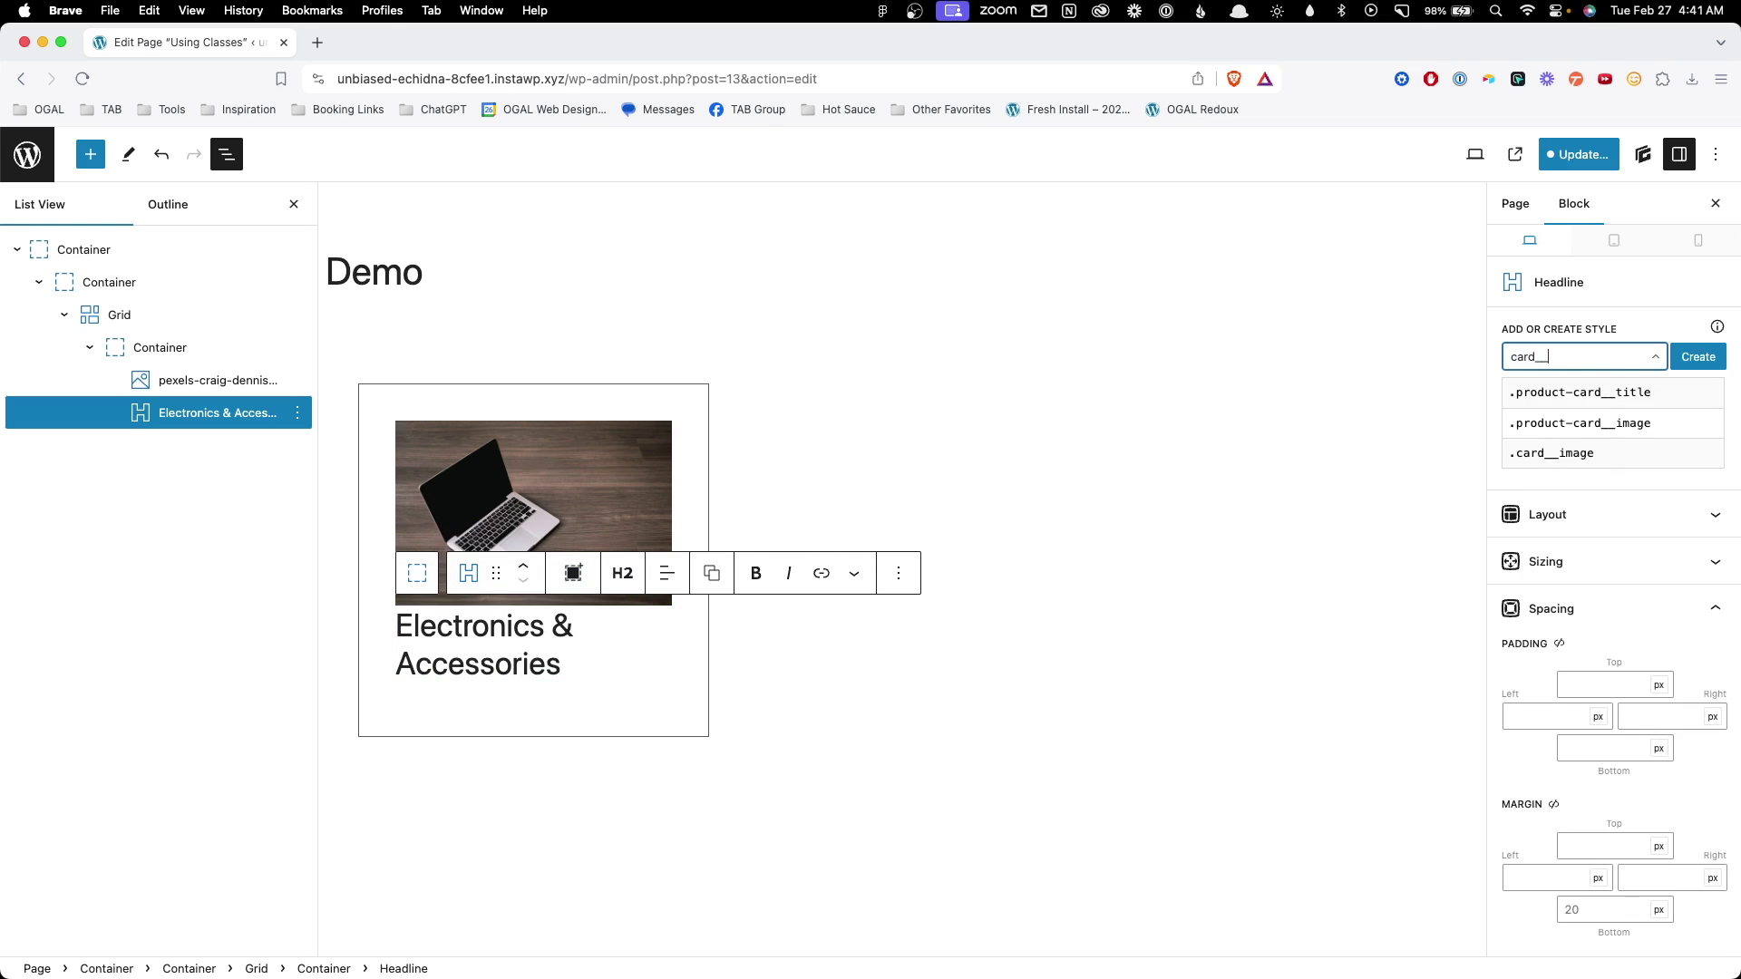
text(title)
click(1698, 356)
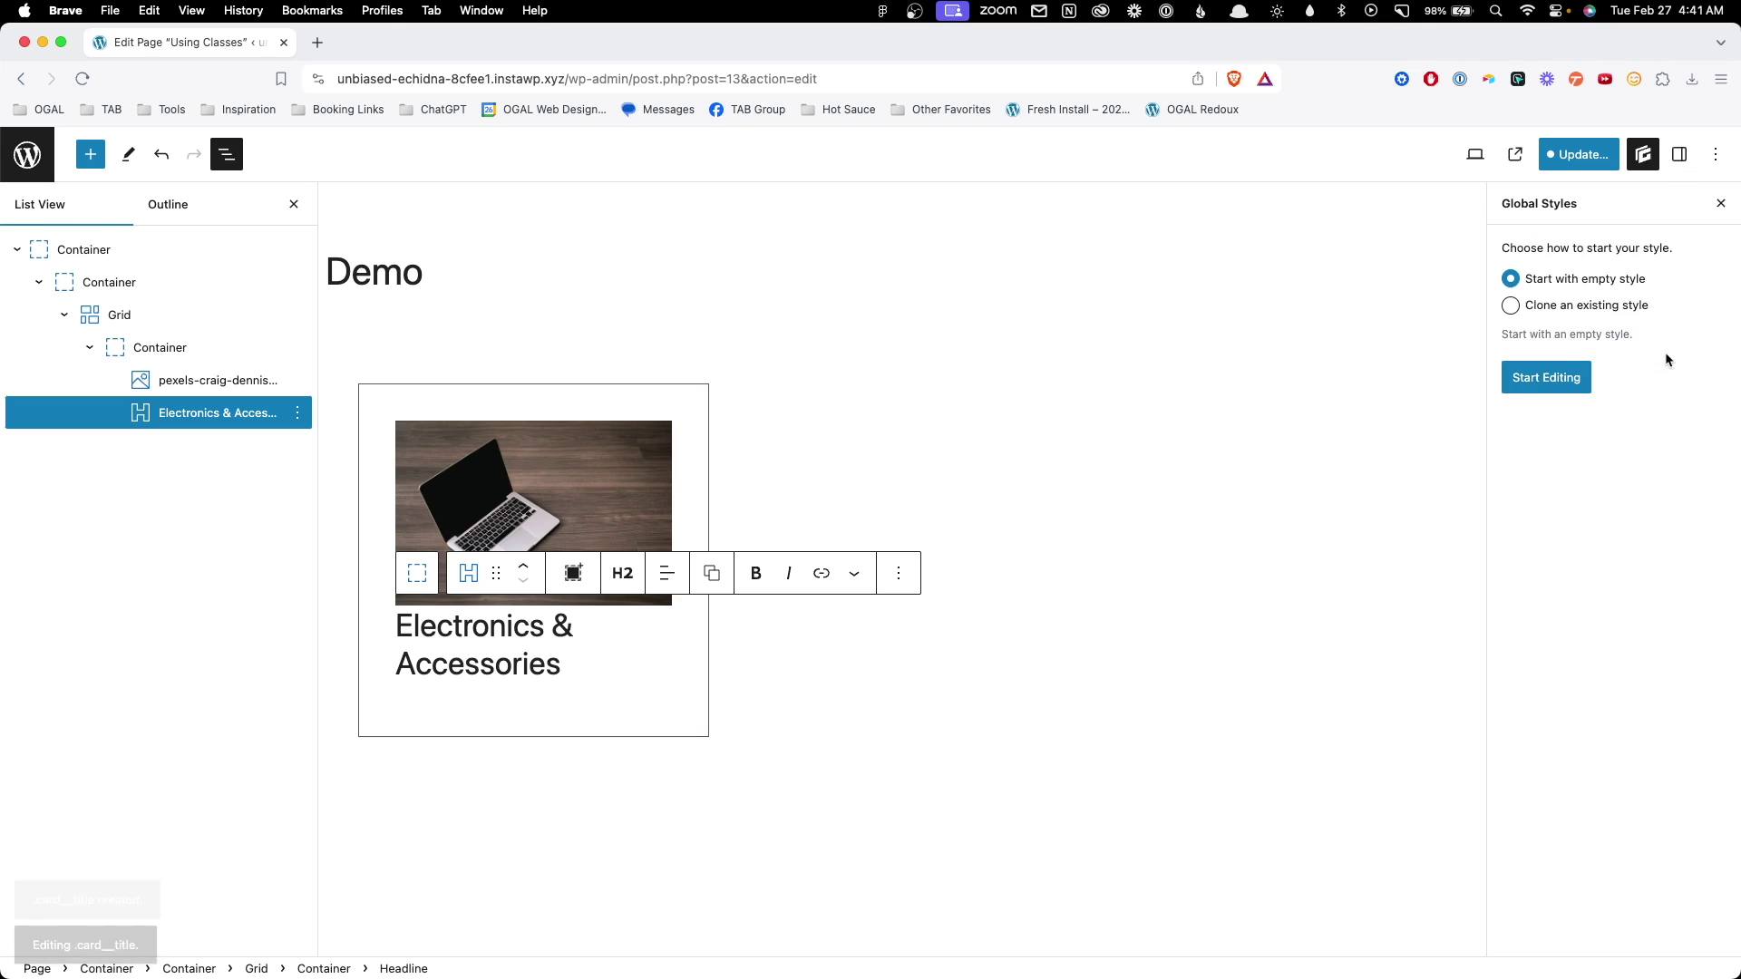
click(1544, 384)
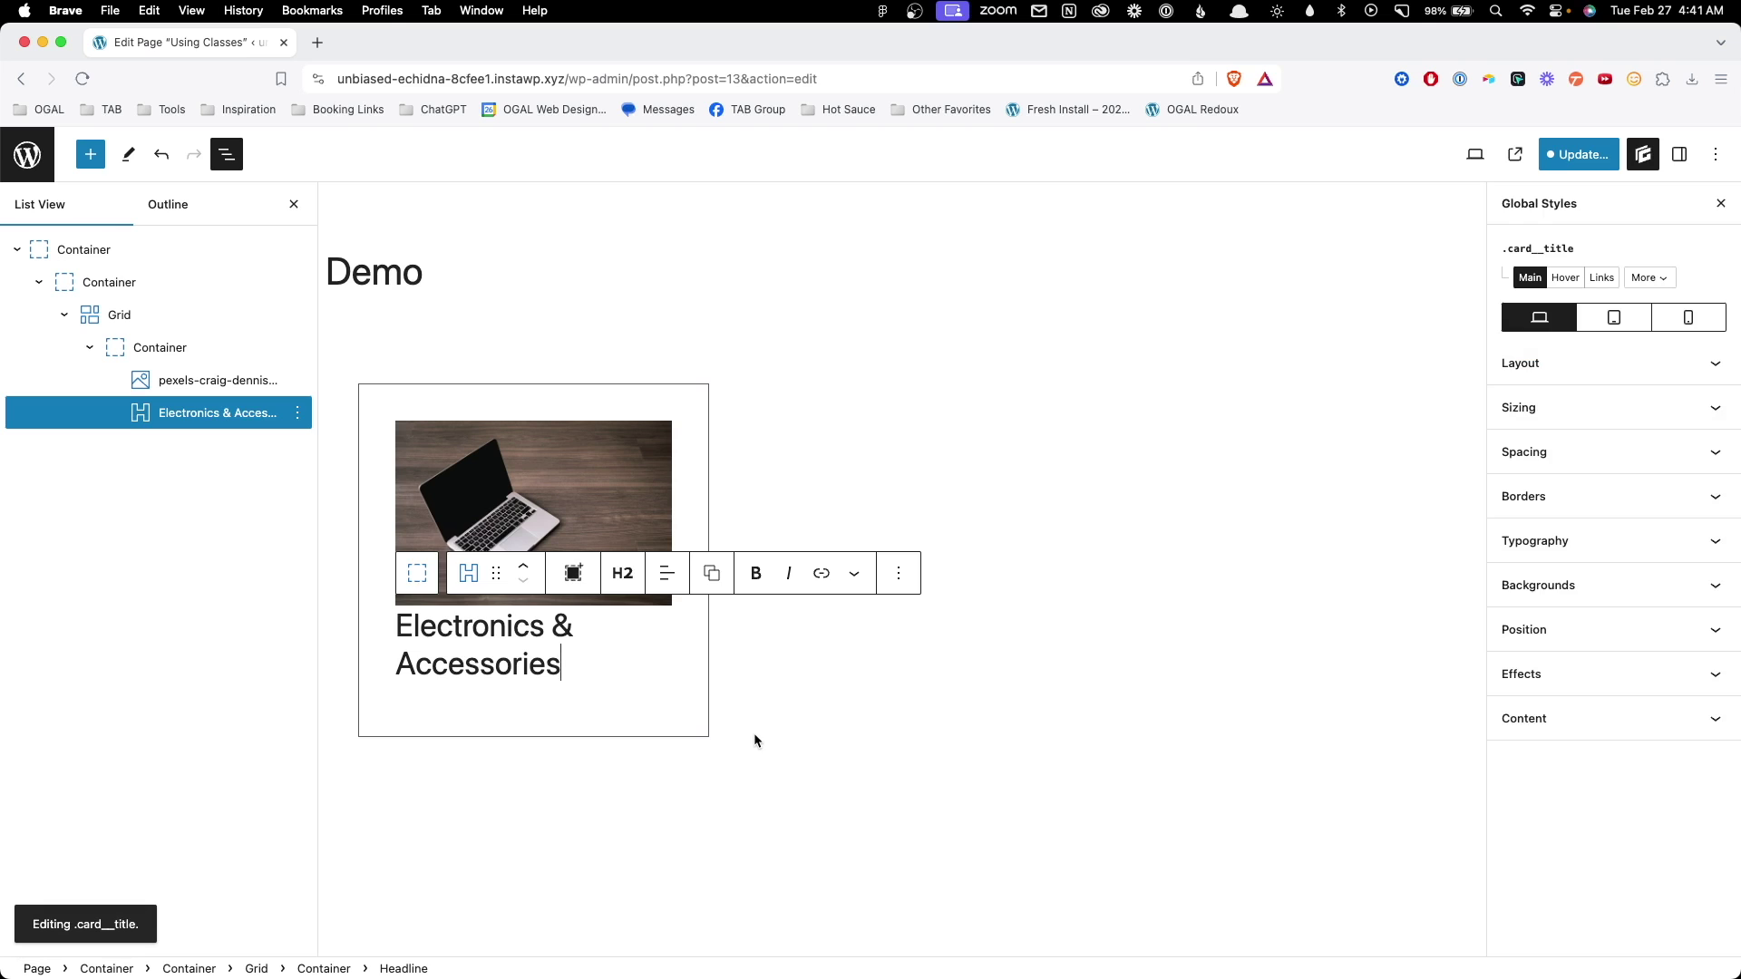
- Duplicate the card Container into three copies, then reselect the first headline
click(689, 721)
key(super+shift+d)
key(super+shift+d)
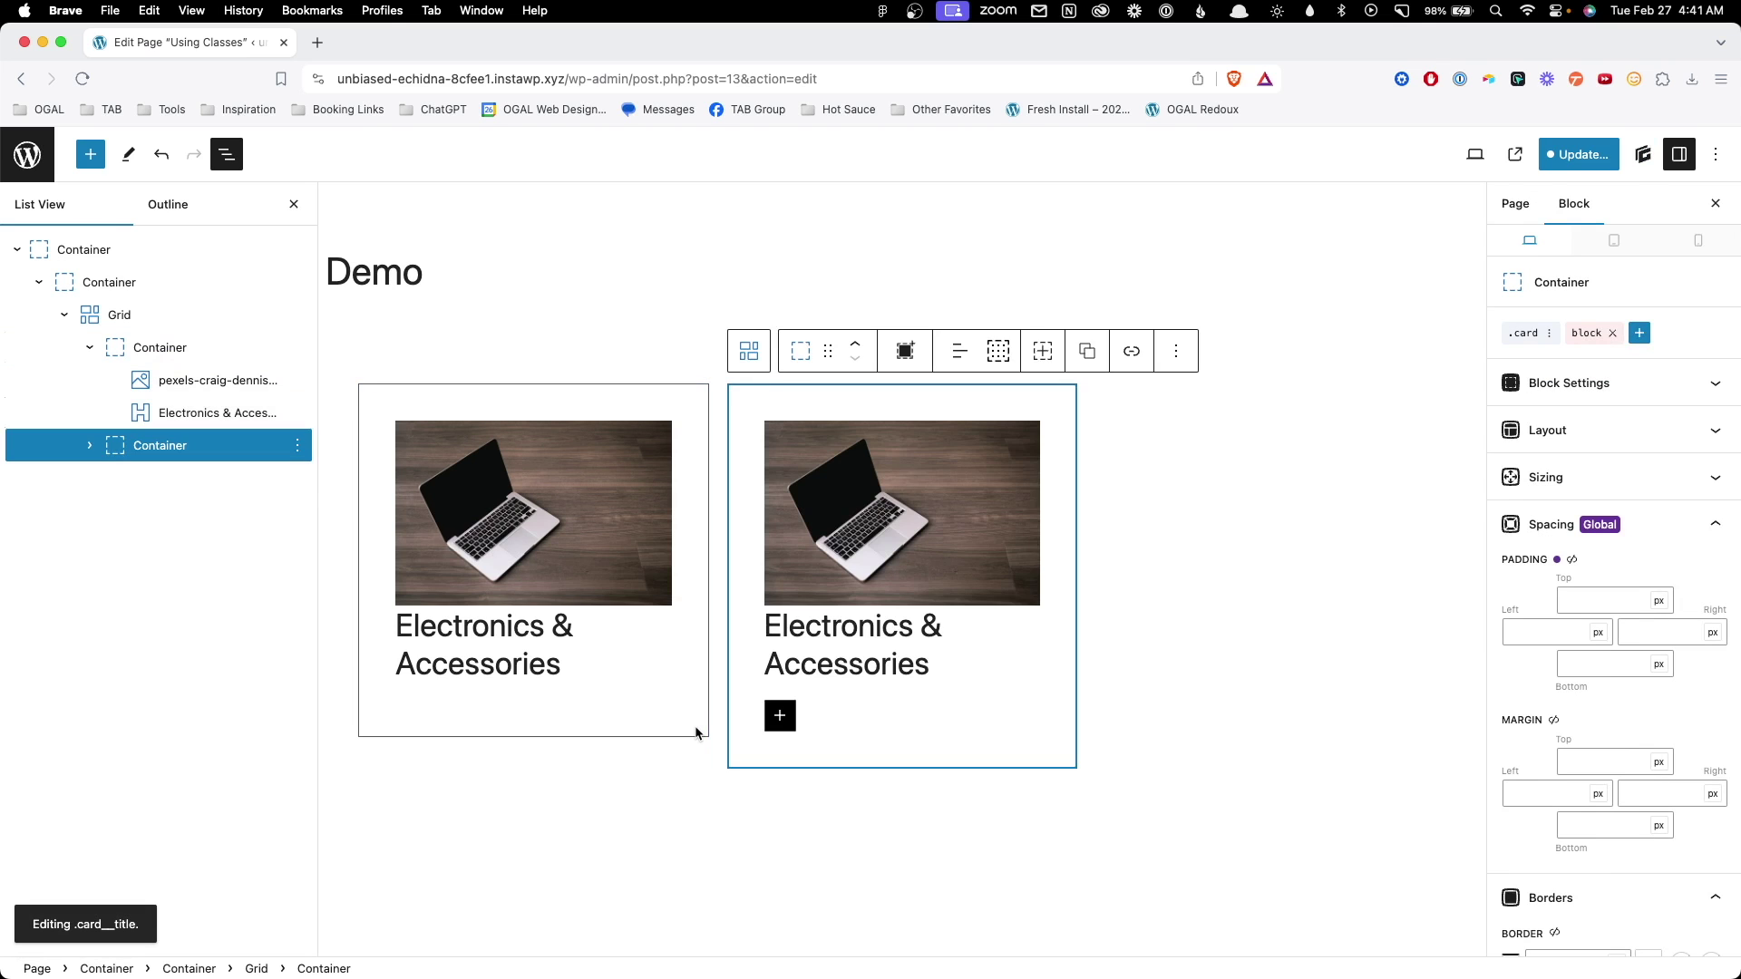
click(721, 776)
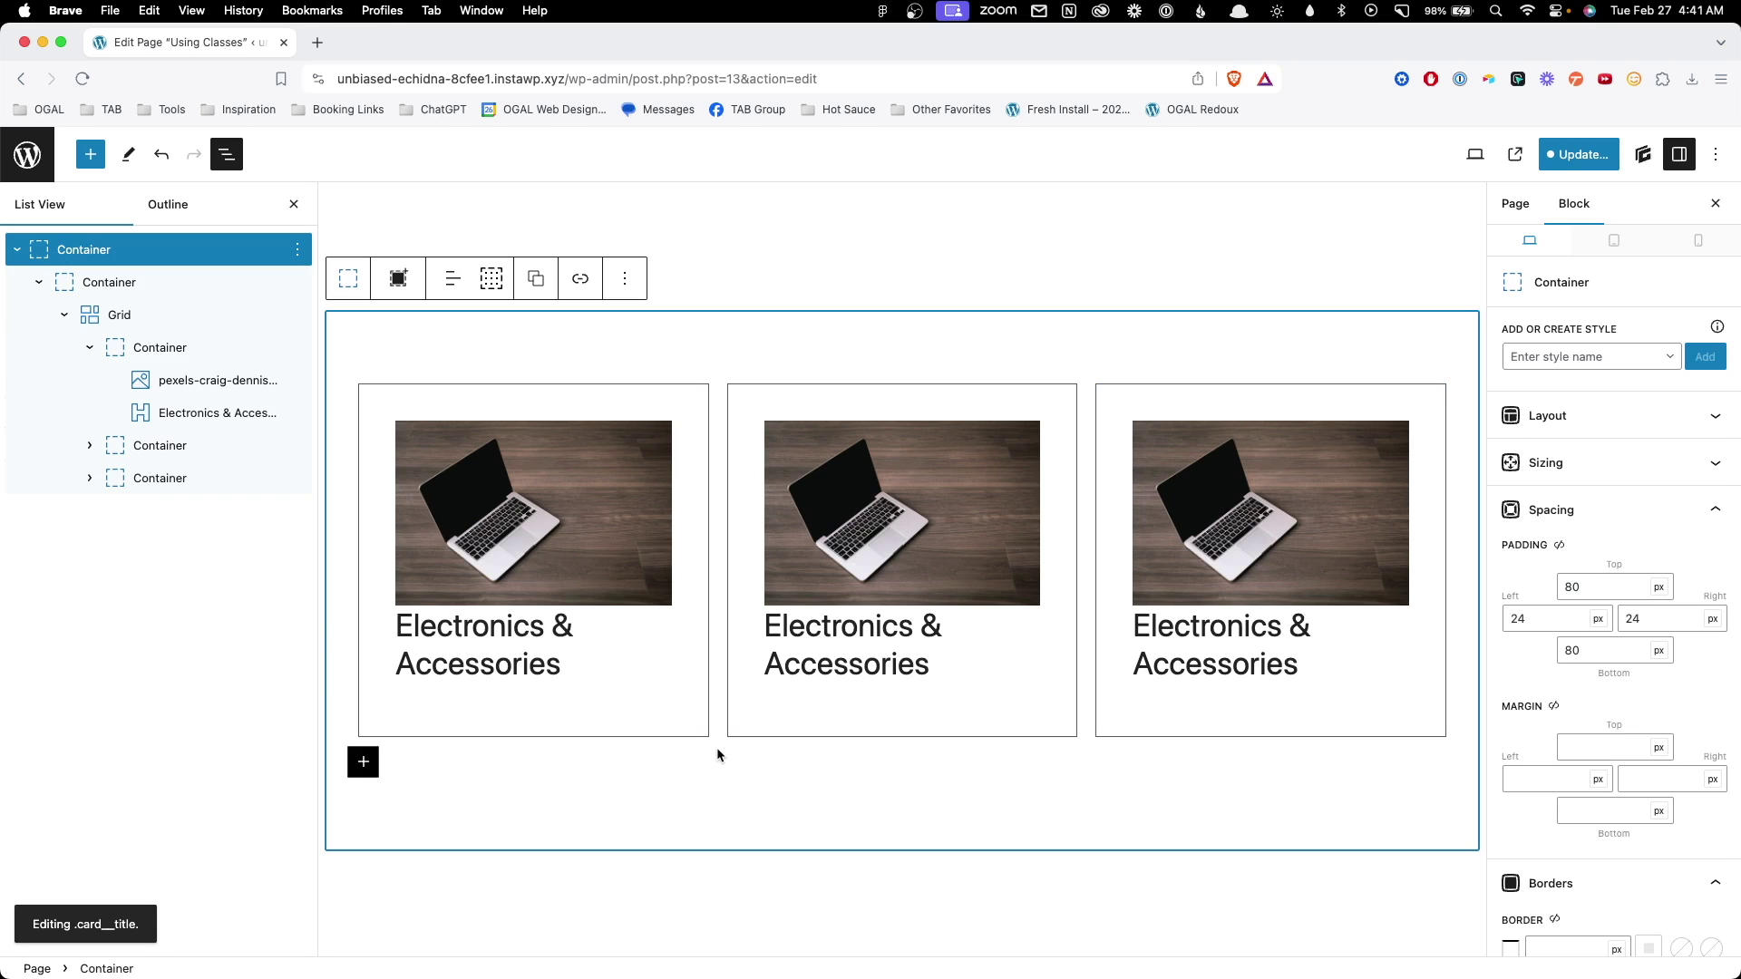
click(528, 649)
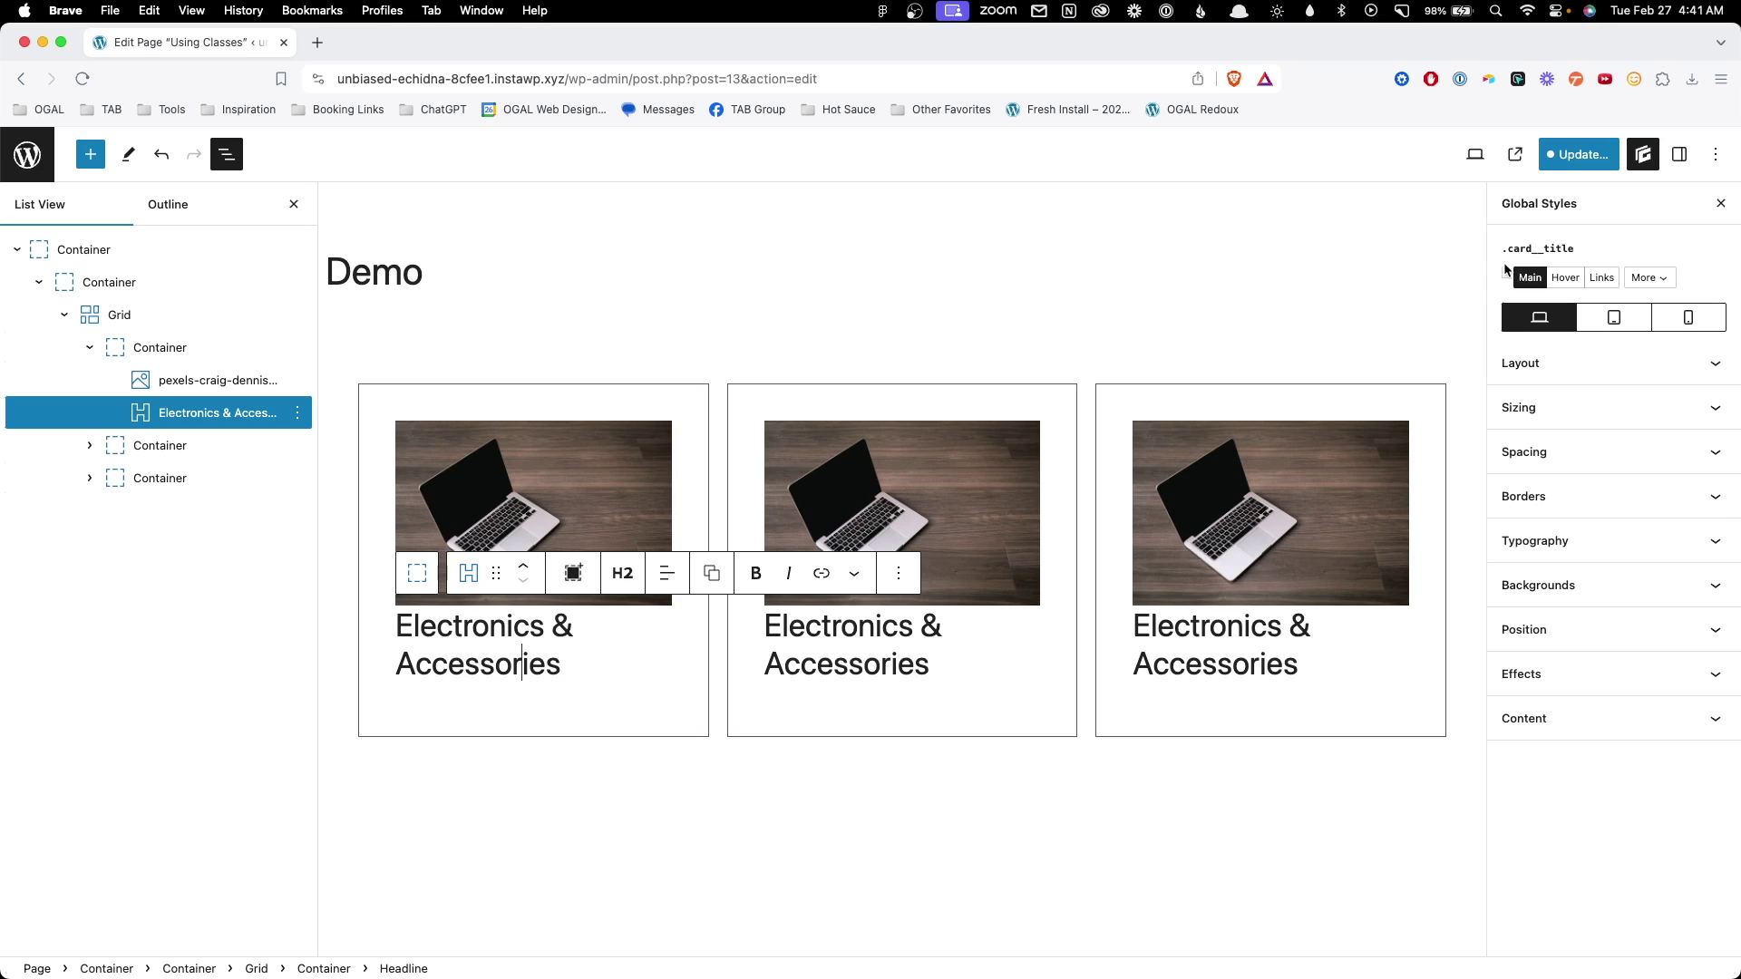
- Give the .card__title global style a 20 px top margin
click(1583, 474)
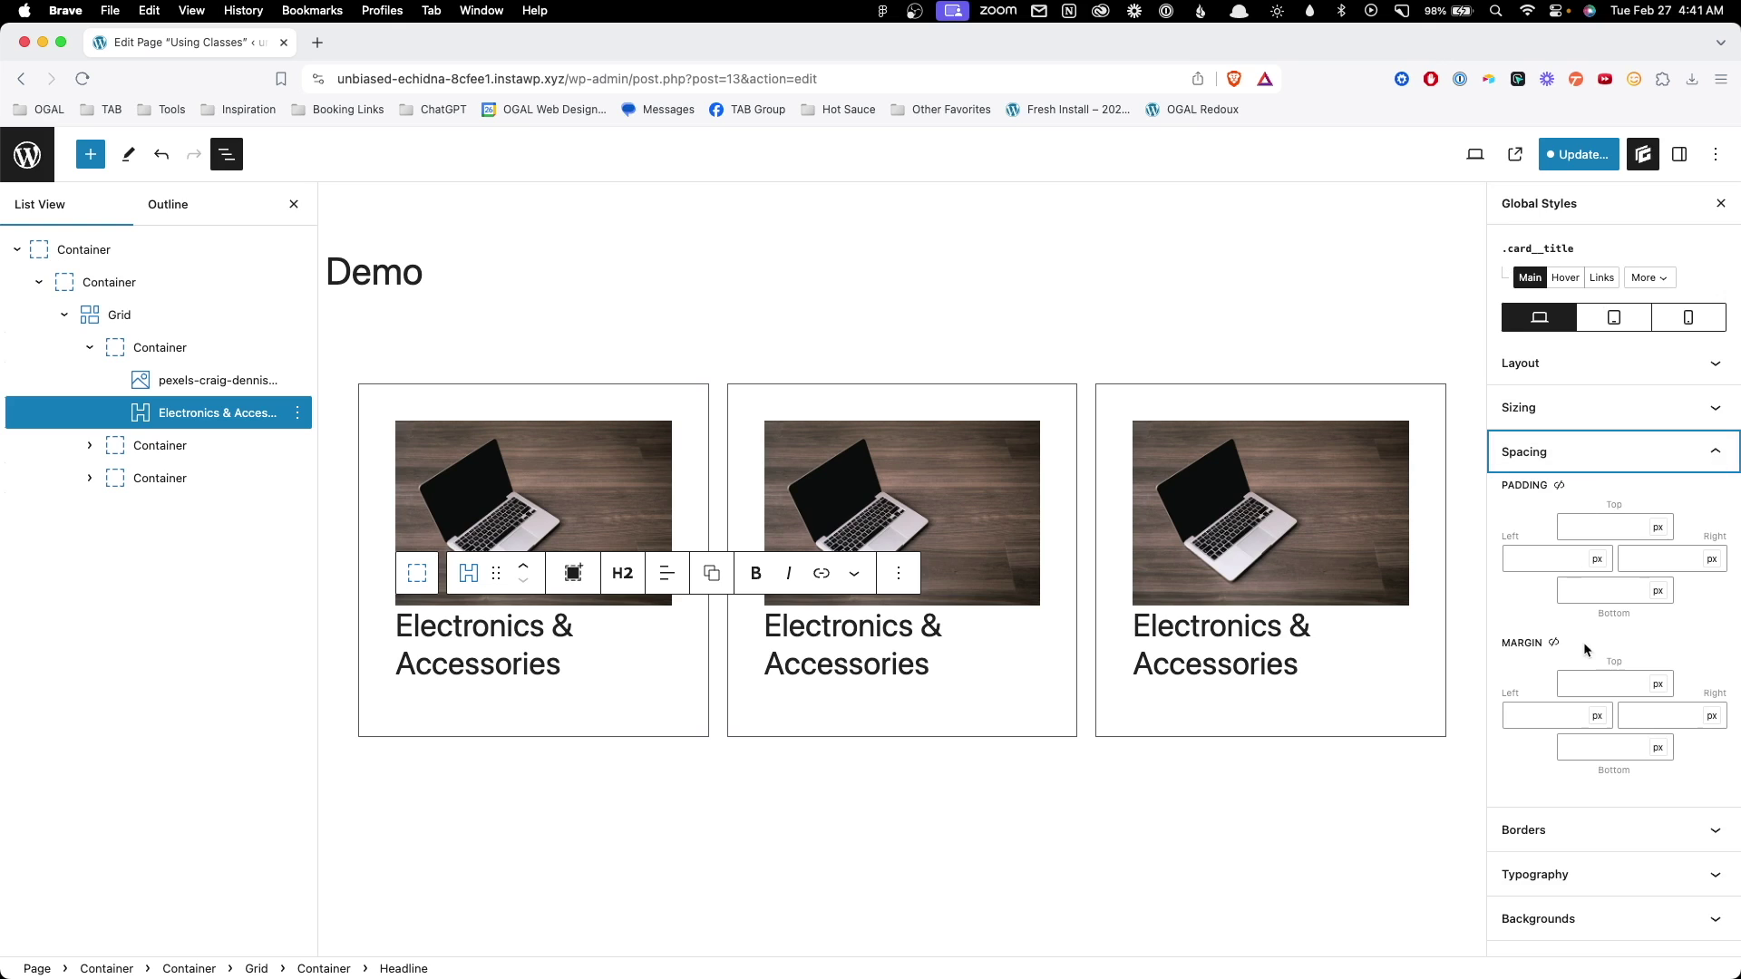
click(1589, 680)
text(20)
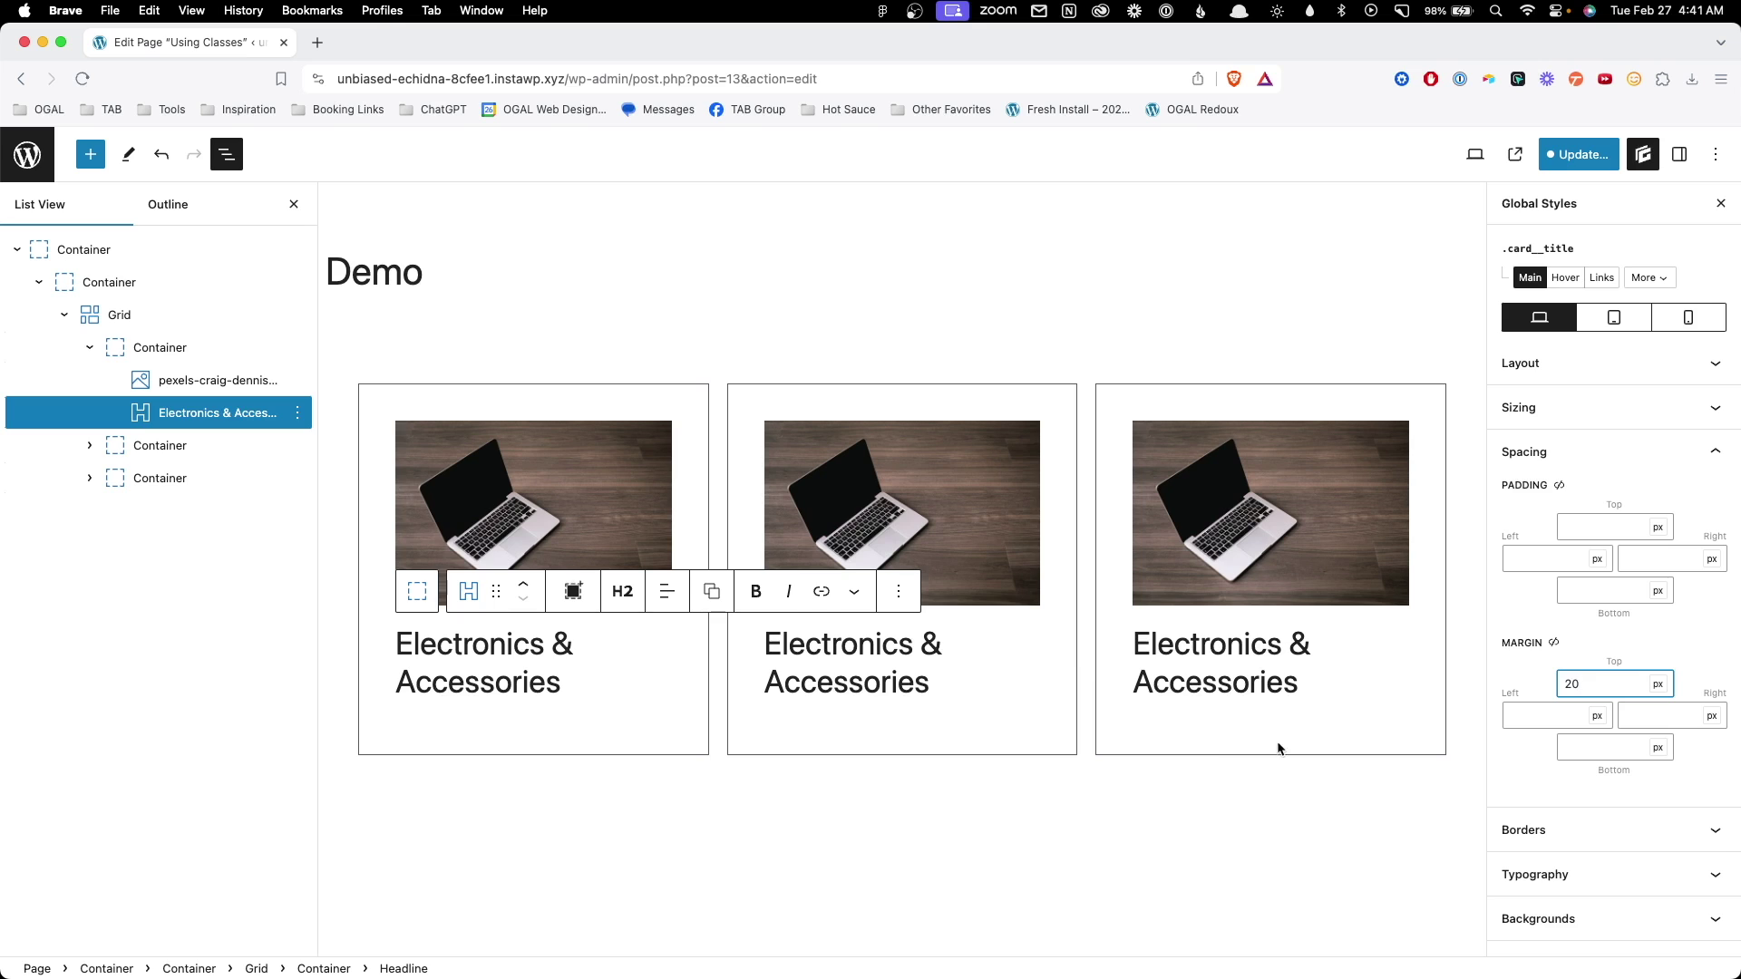
click(1306, 820)
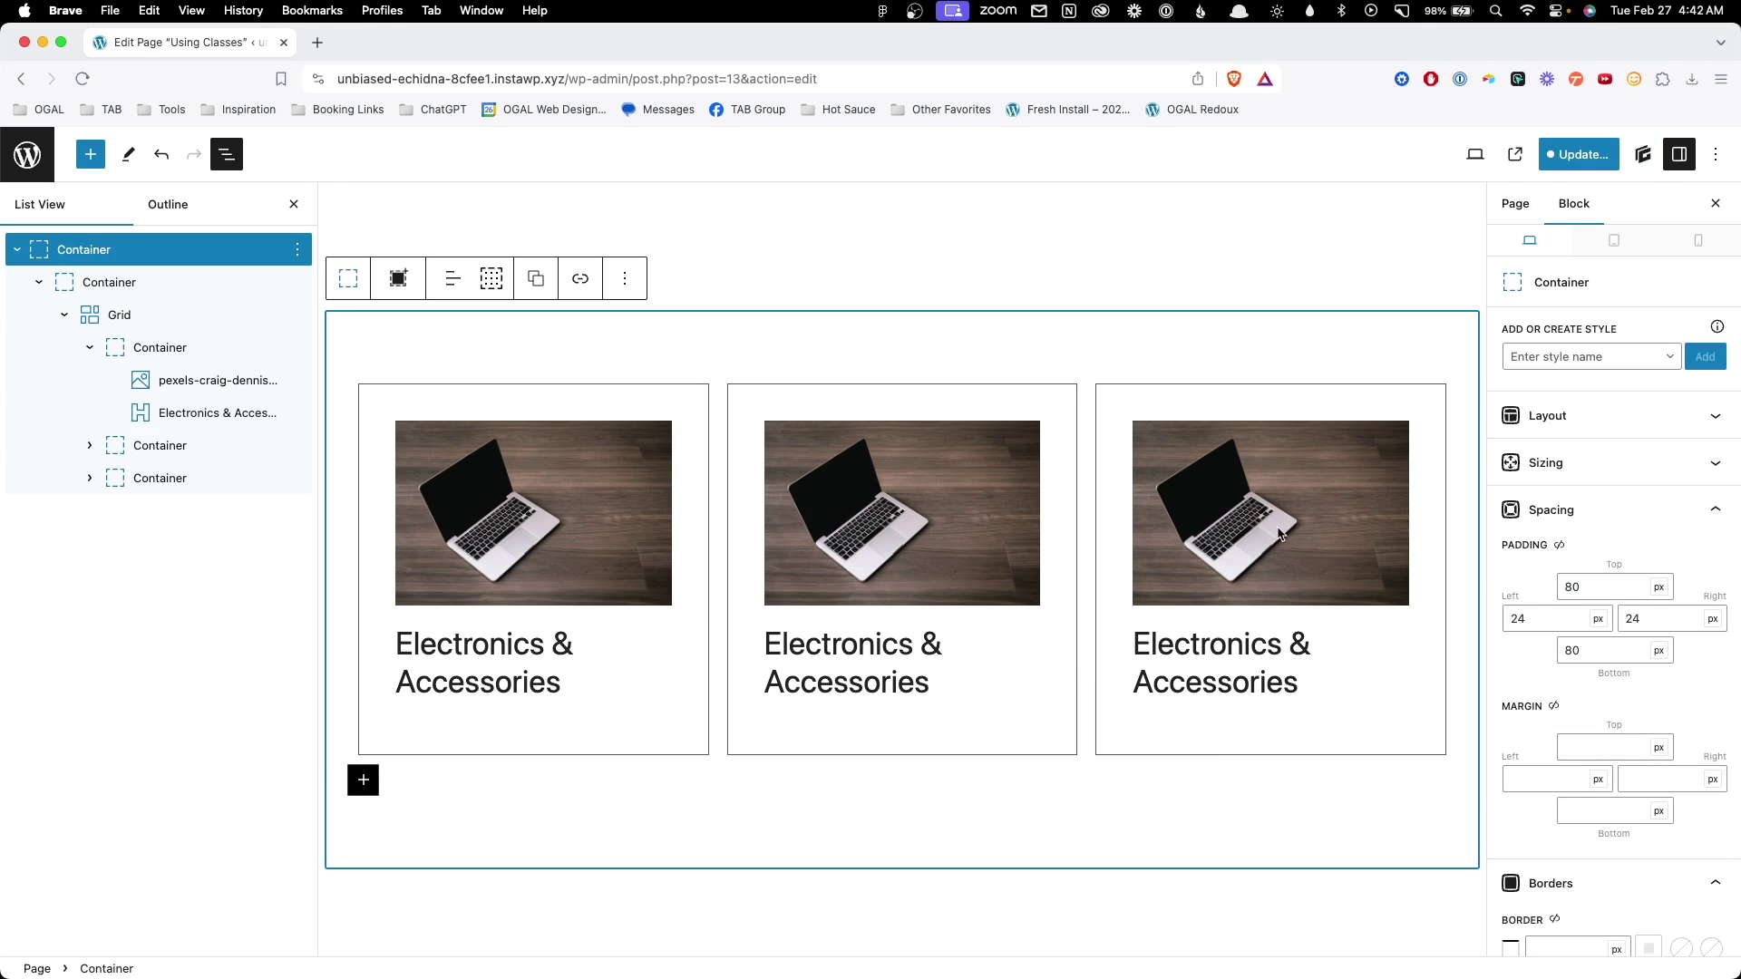
- Set the .card__title global style's font weight to Bold
click(1206, 637)
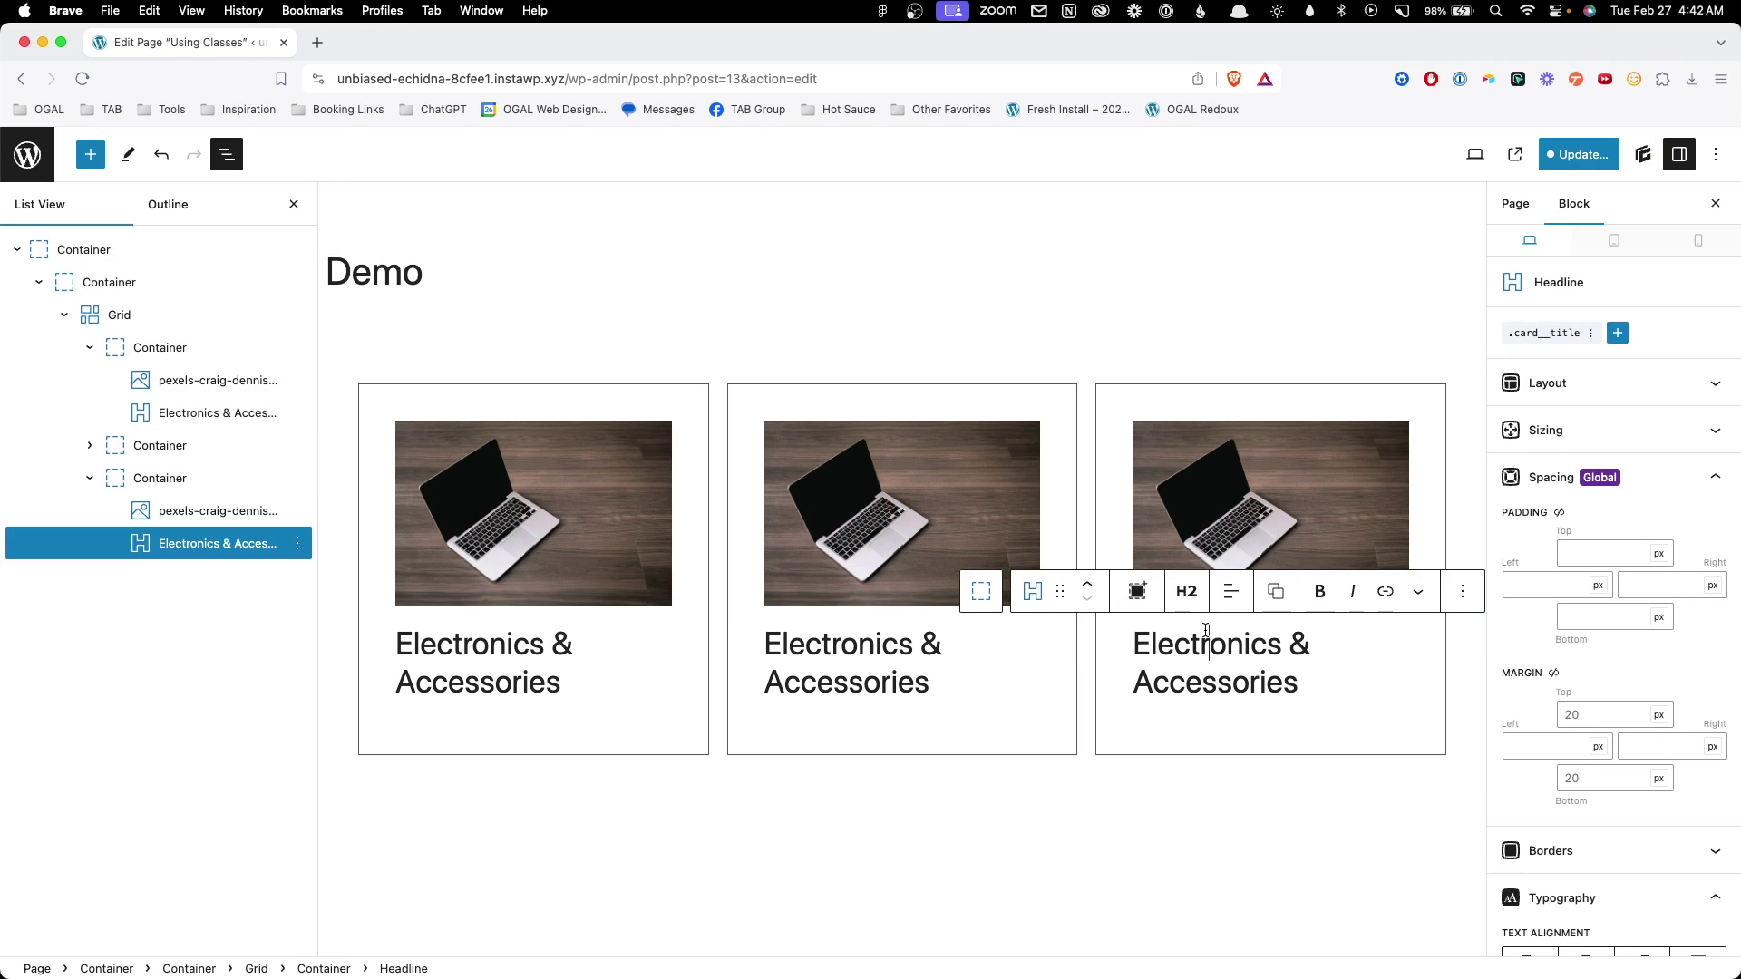
click(1545, 335)
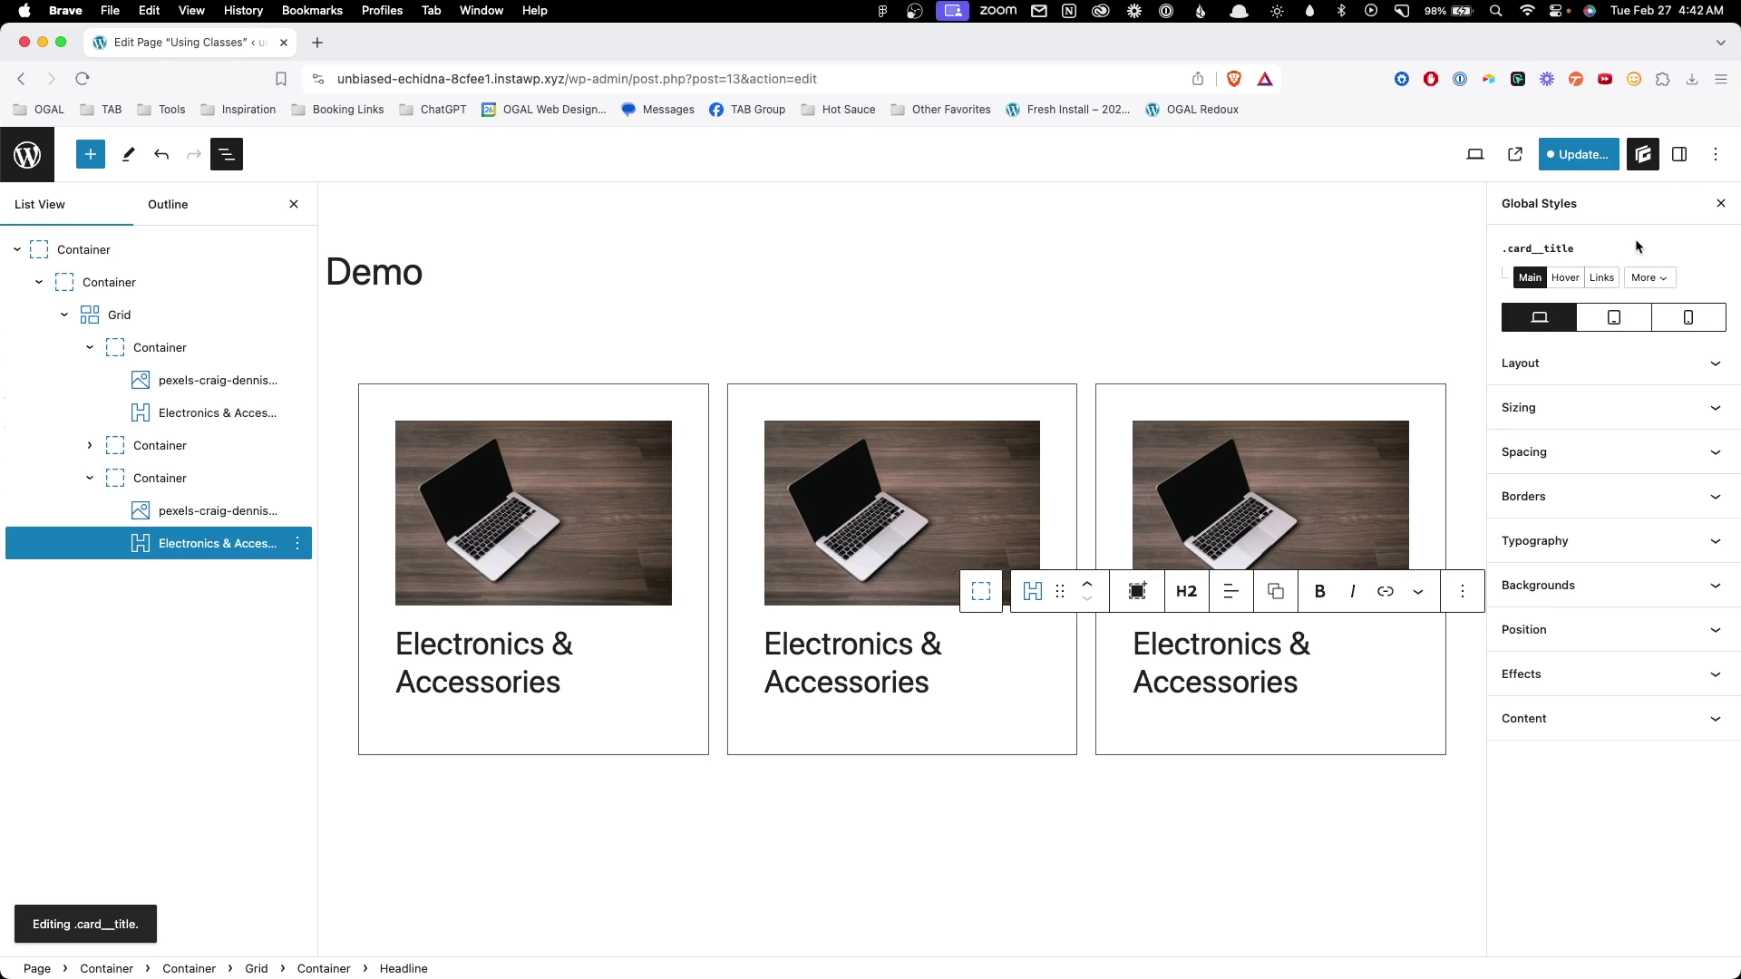
click(1573, 540)
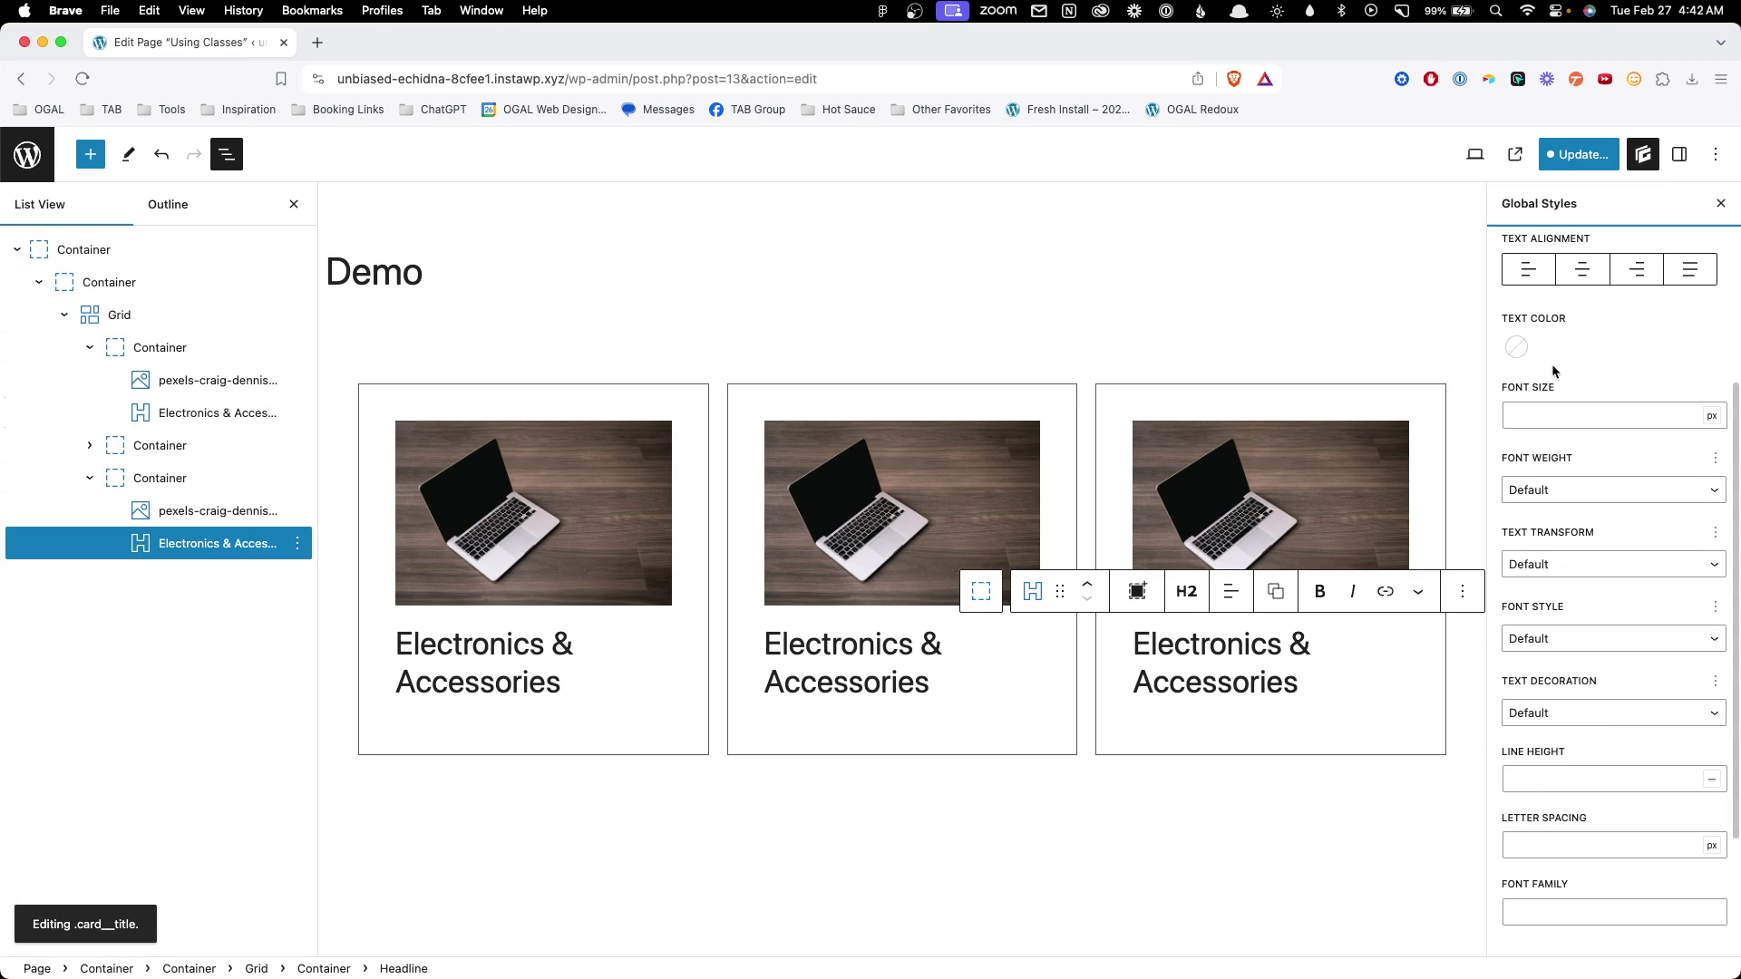
click(1545, 494)
click(1554, 535)
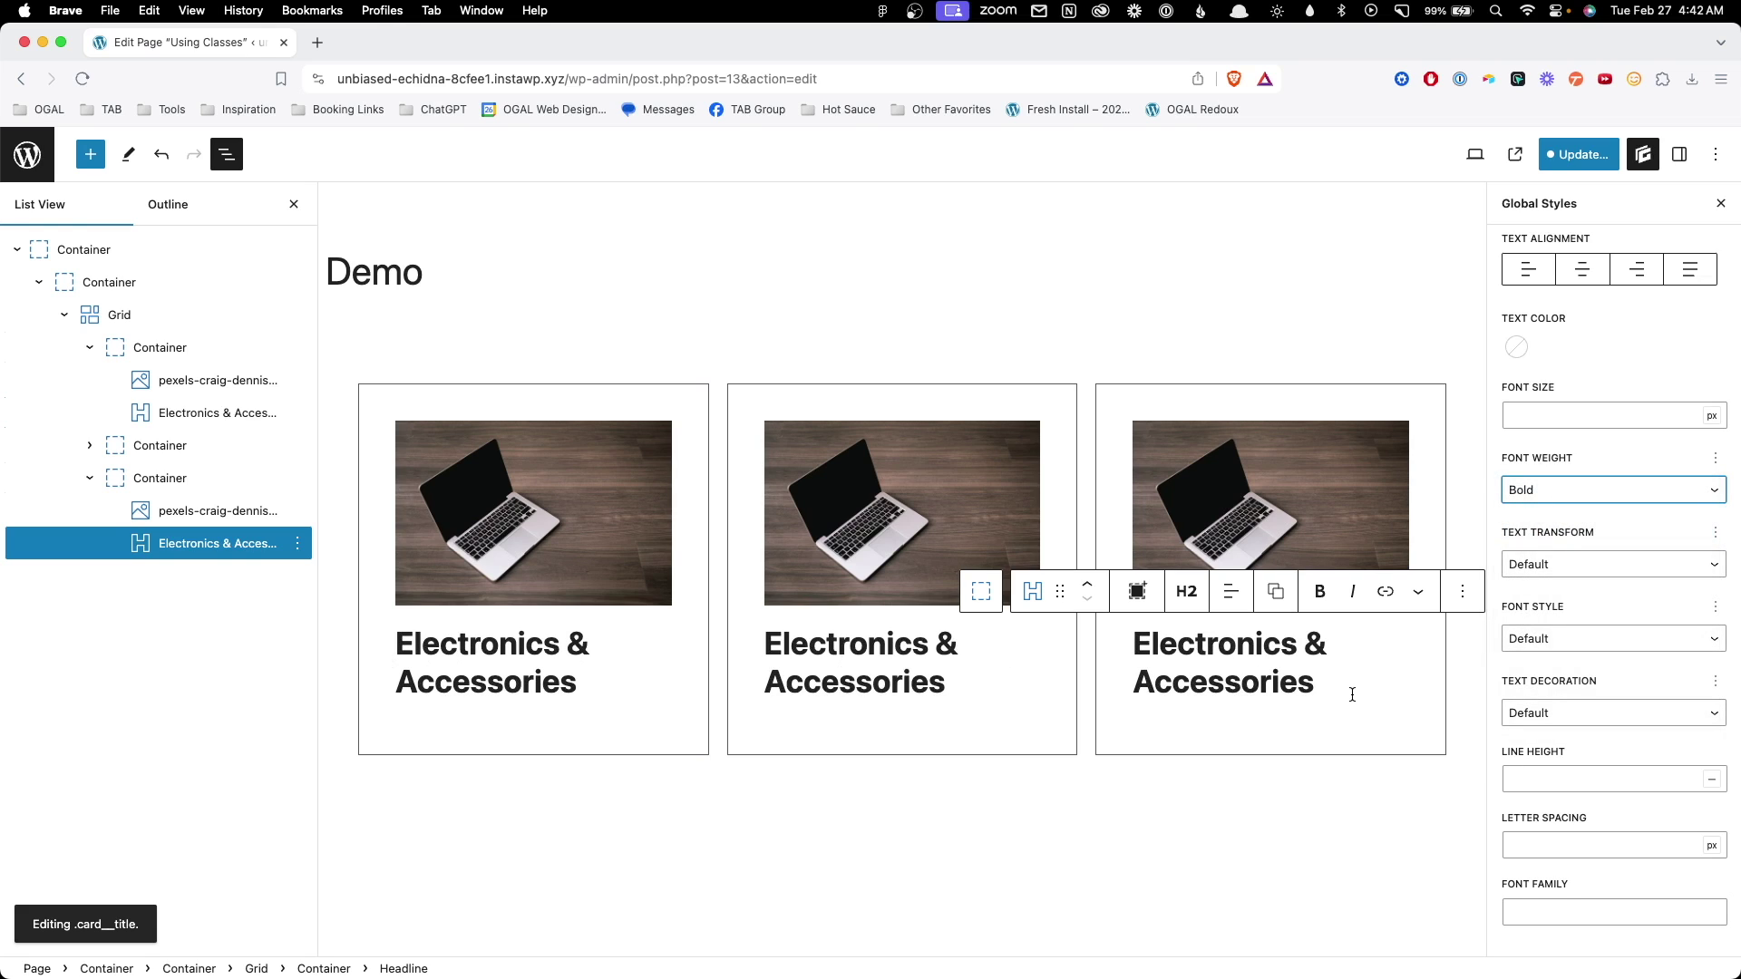
- Set the .card__title style's bottom margin to 0
scroll(1577, 508, up, 3)
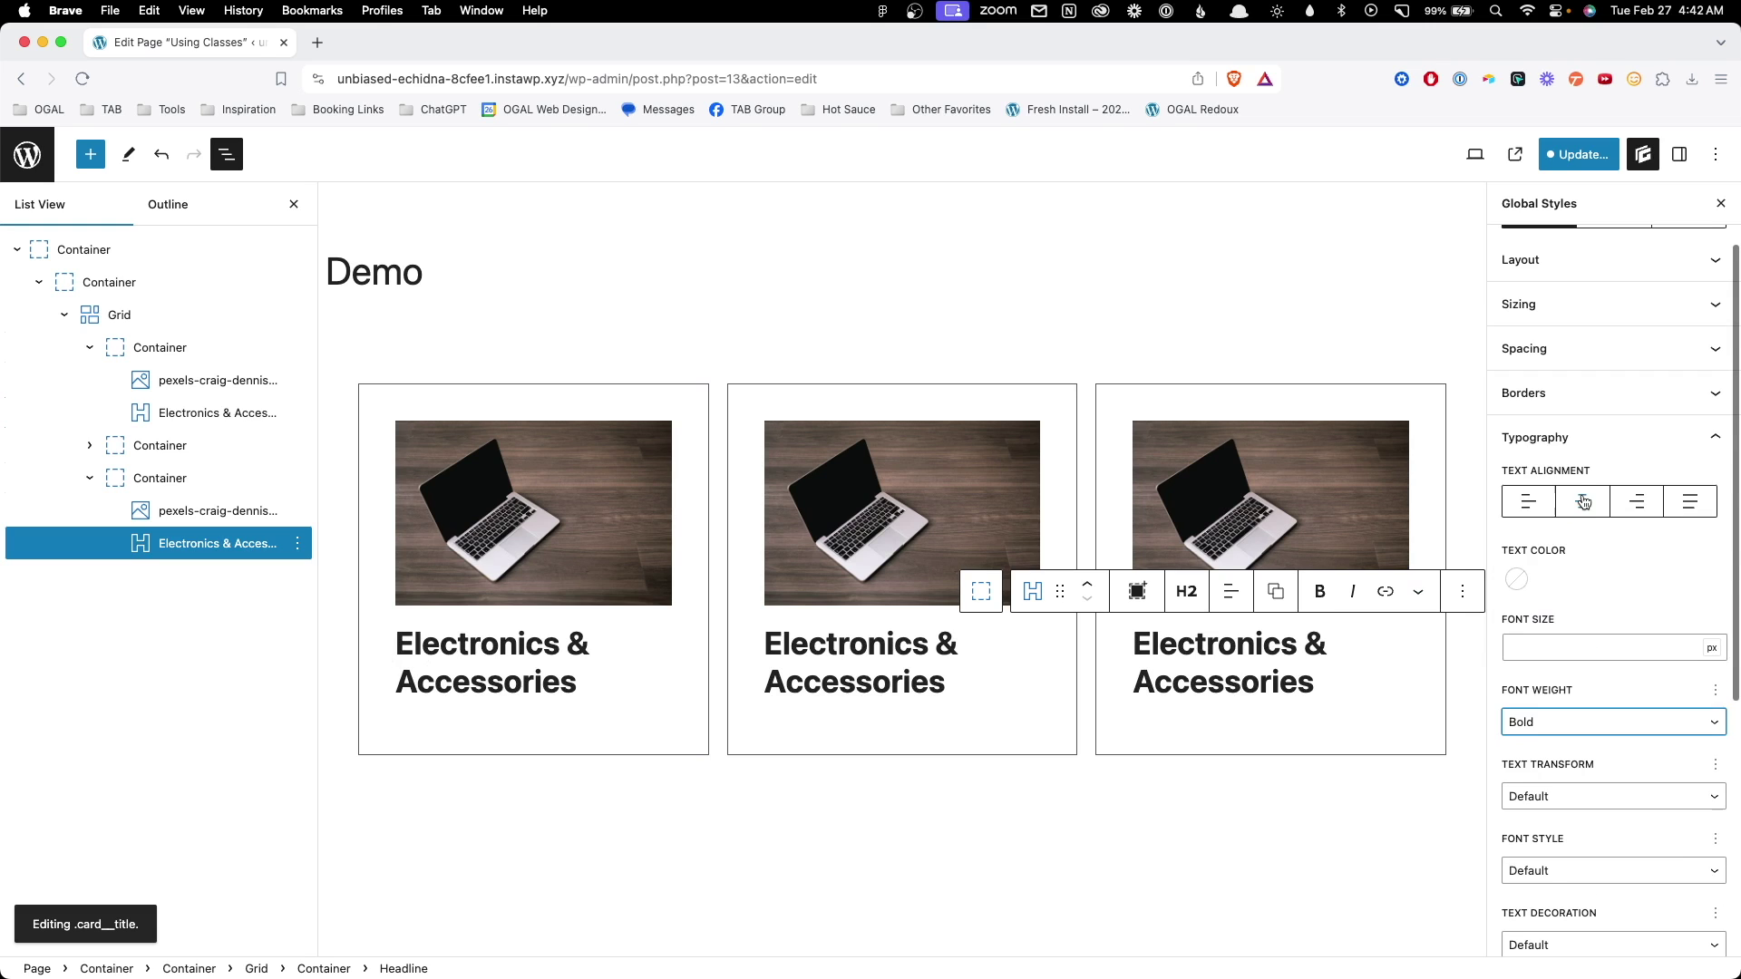
click(1559, 357)
click(1596, 645)
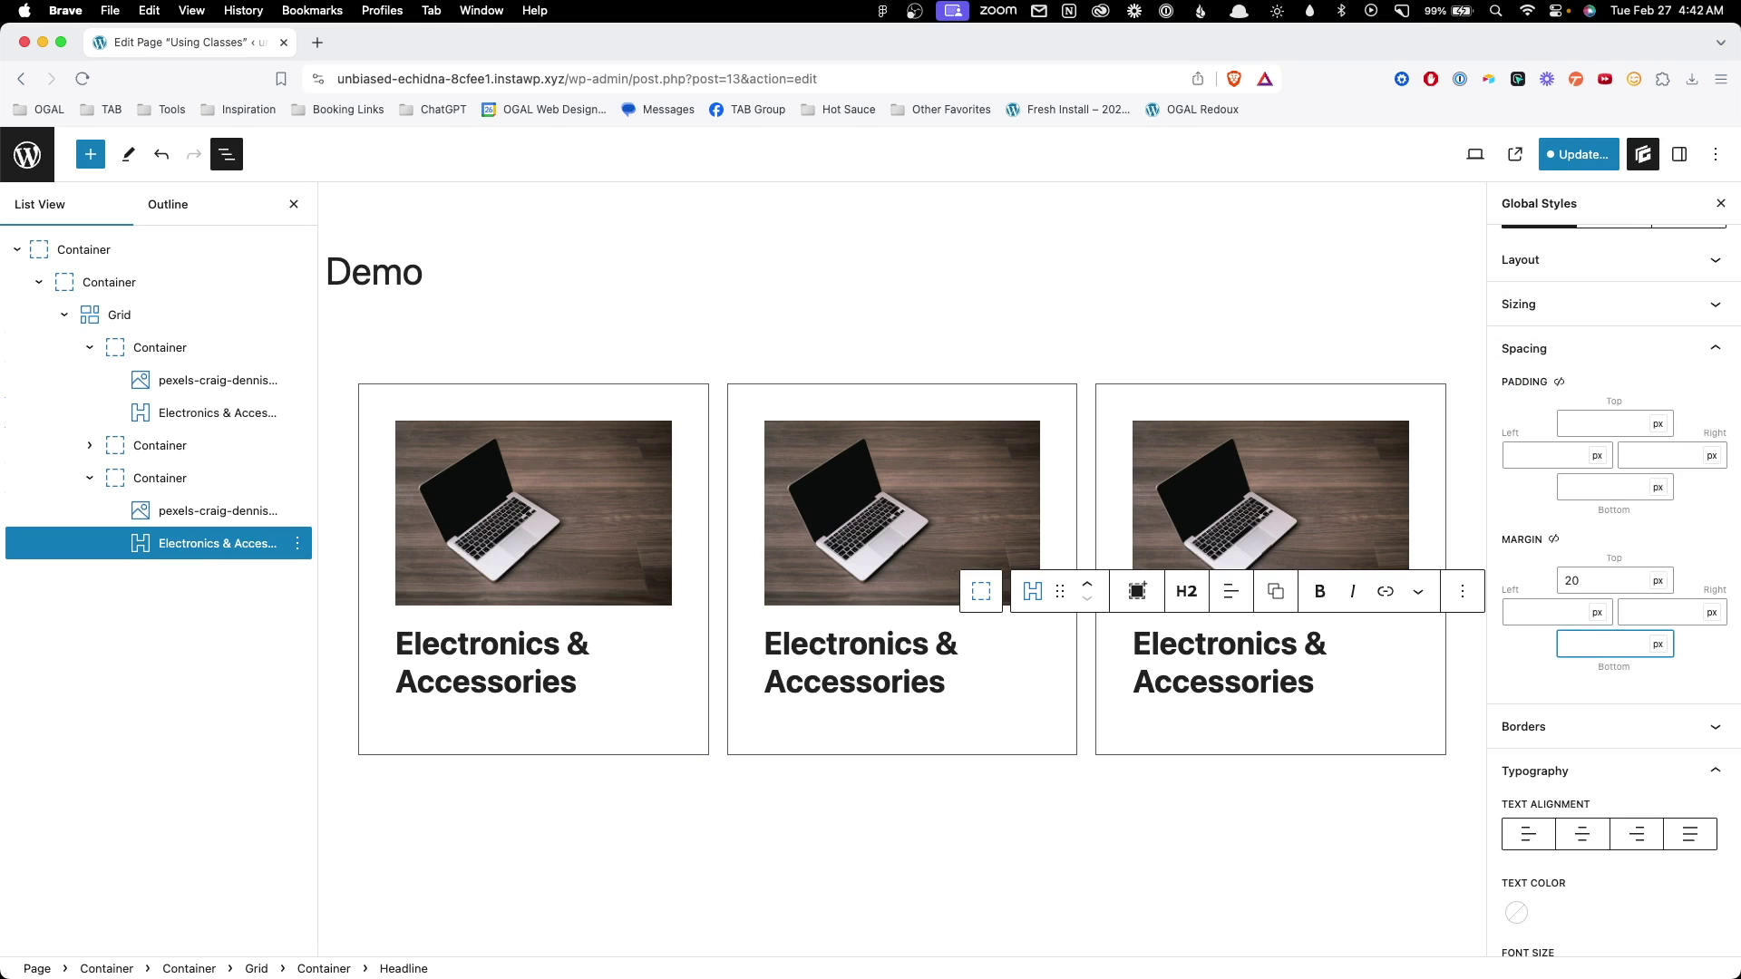
text(0)
click(831, 858)
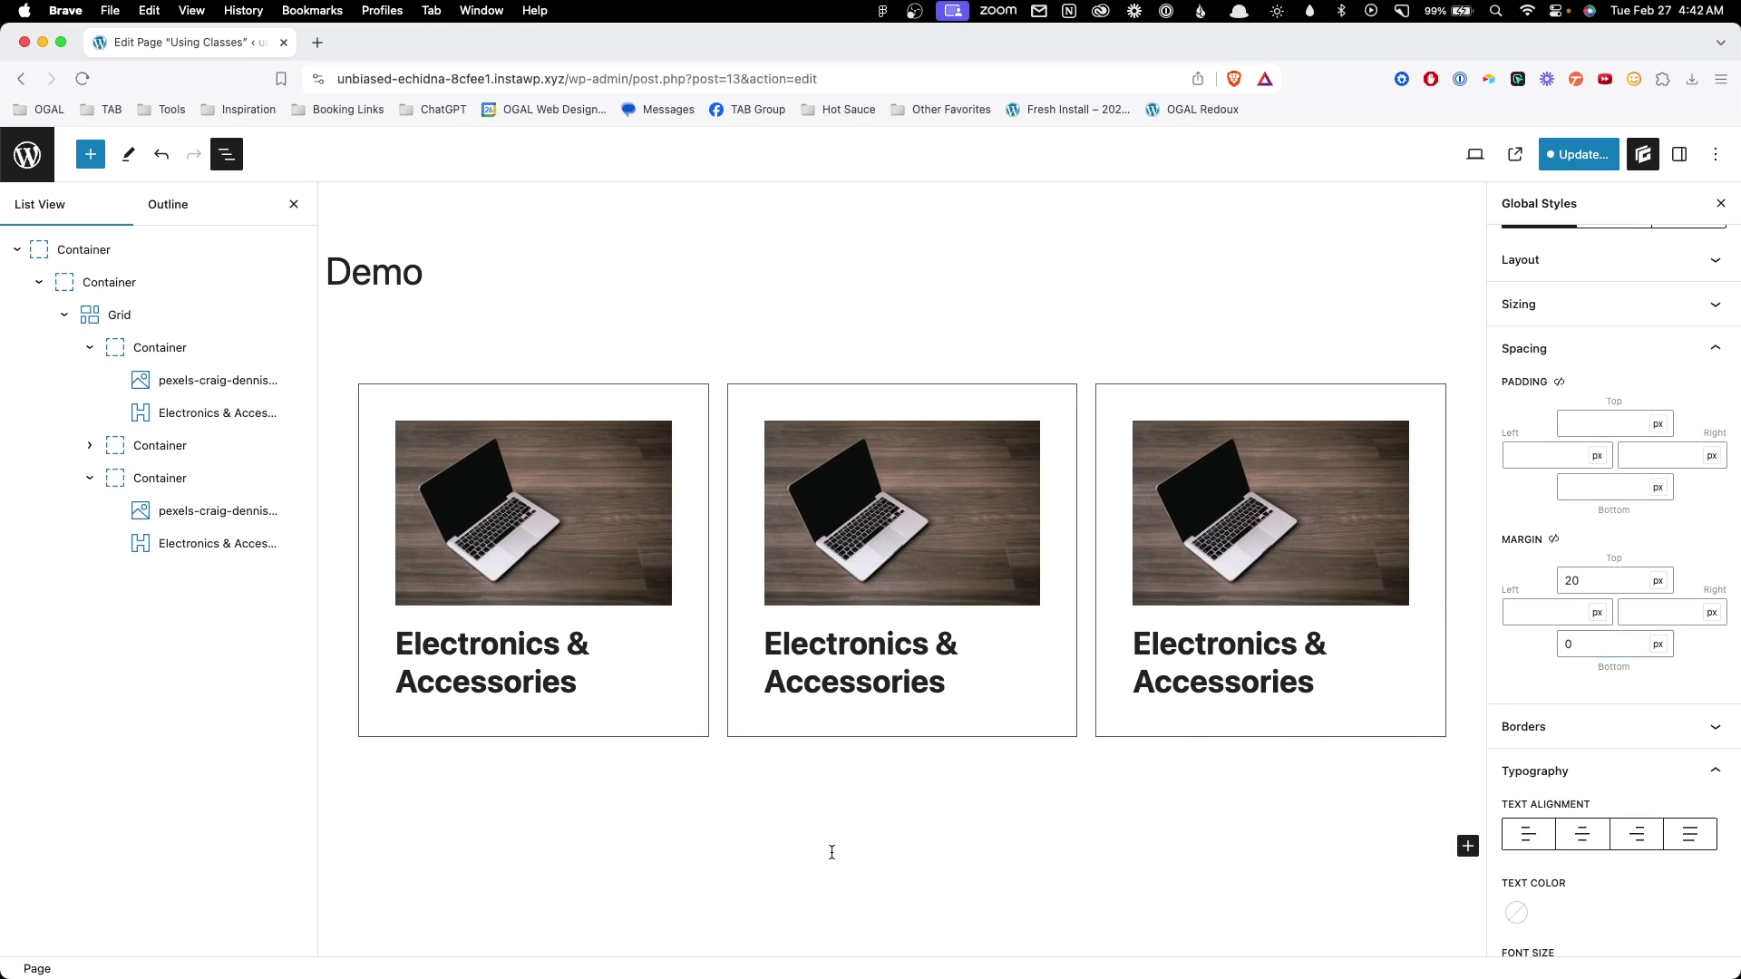
click(540, 536)
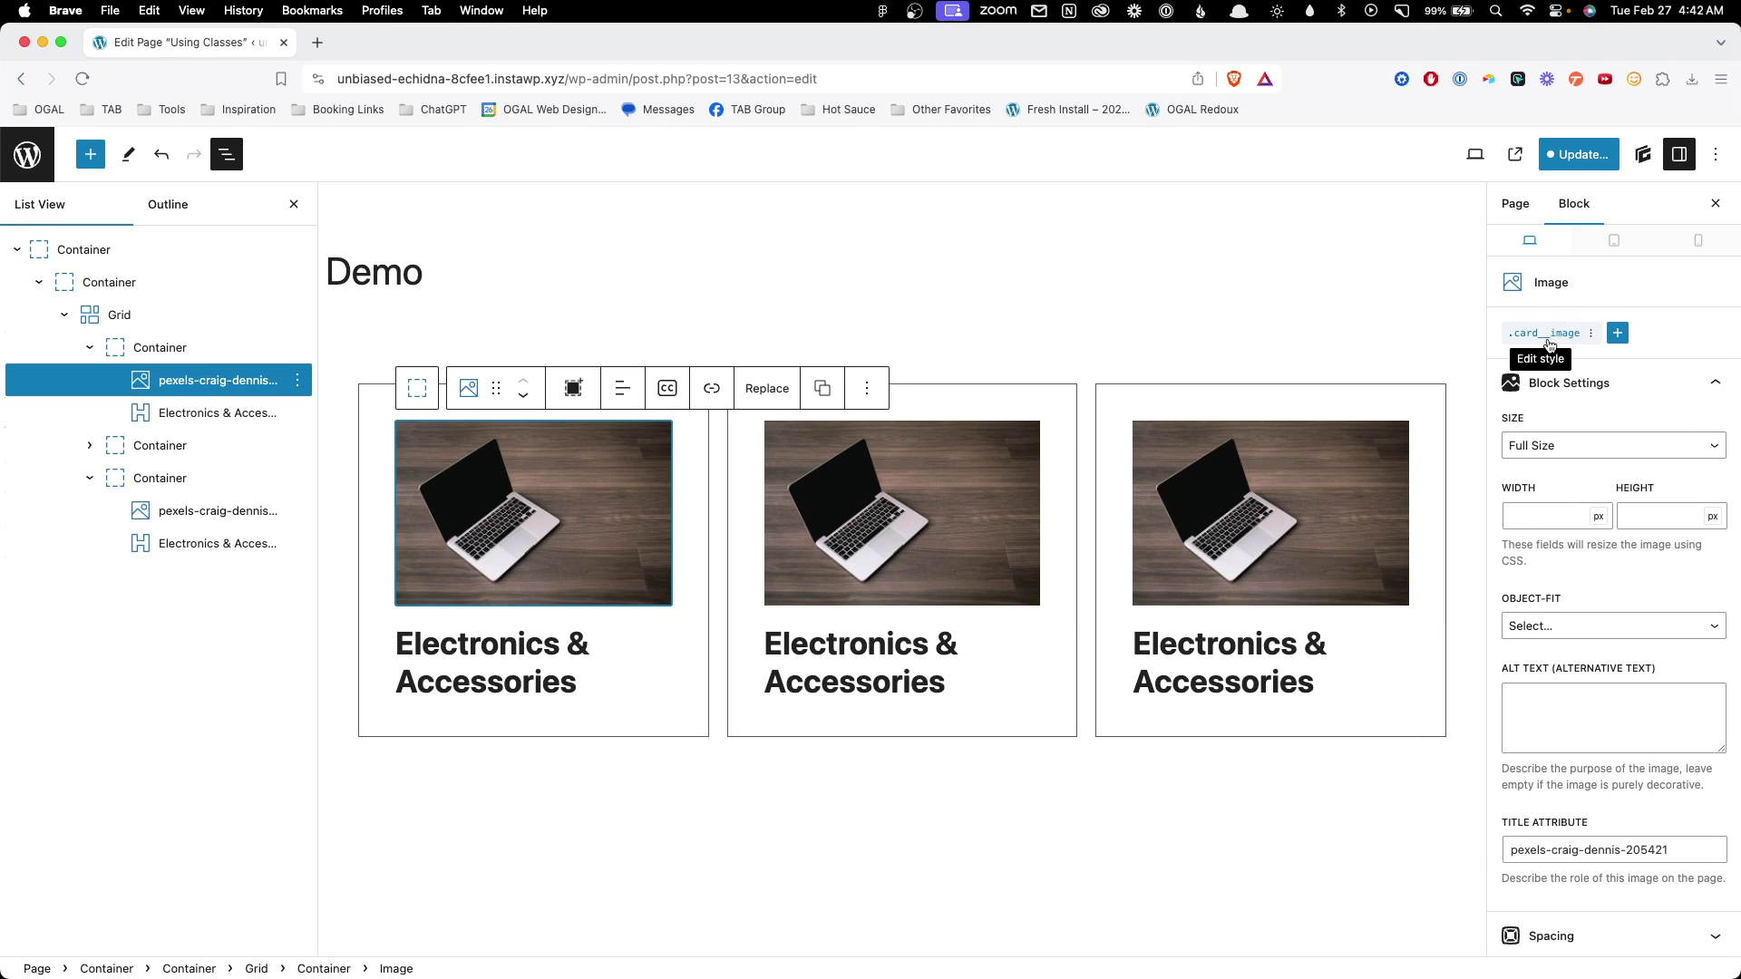
- Give the .card__image style a linked 12 px border radius on all four corners
click(1546, 334)
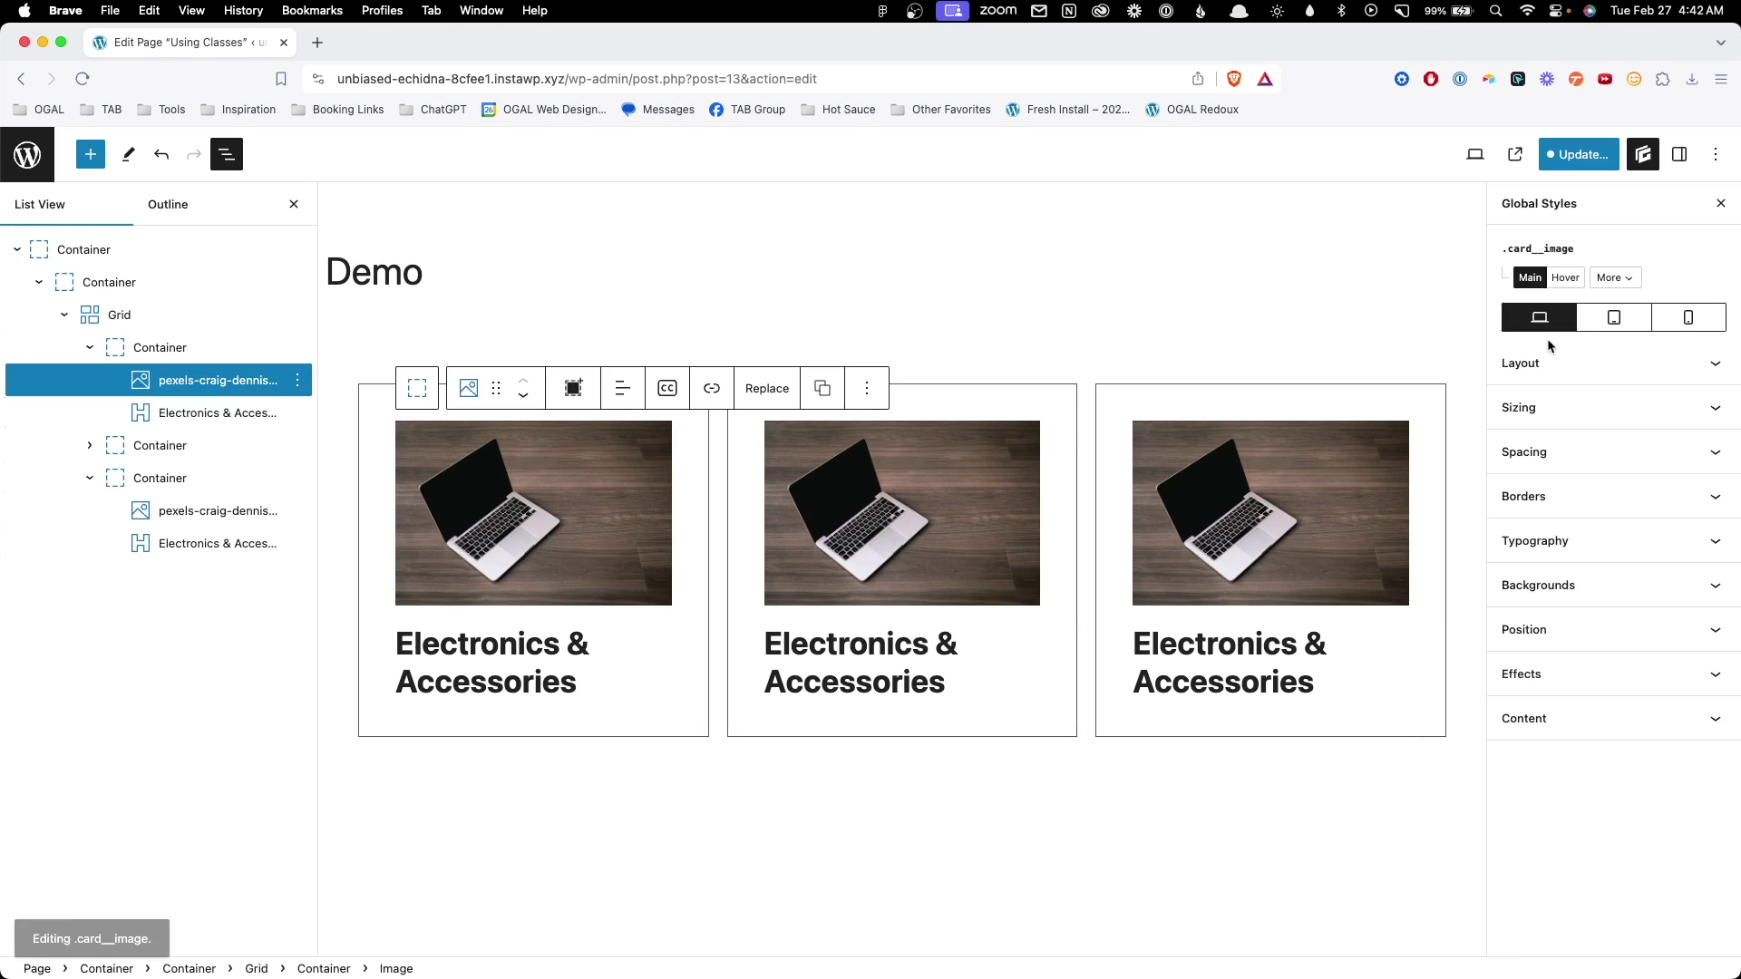
click(1574, 495)
click(1596, 727)
click(1559, 752)
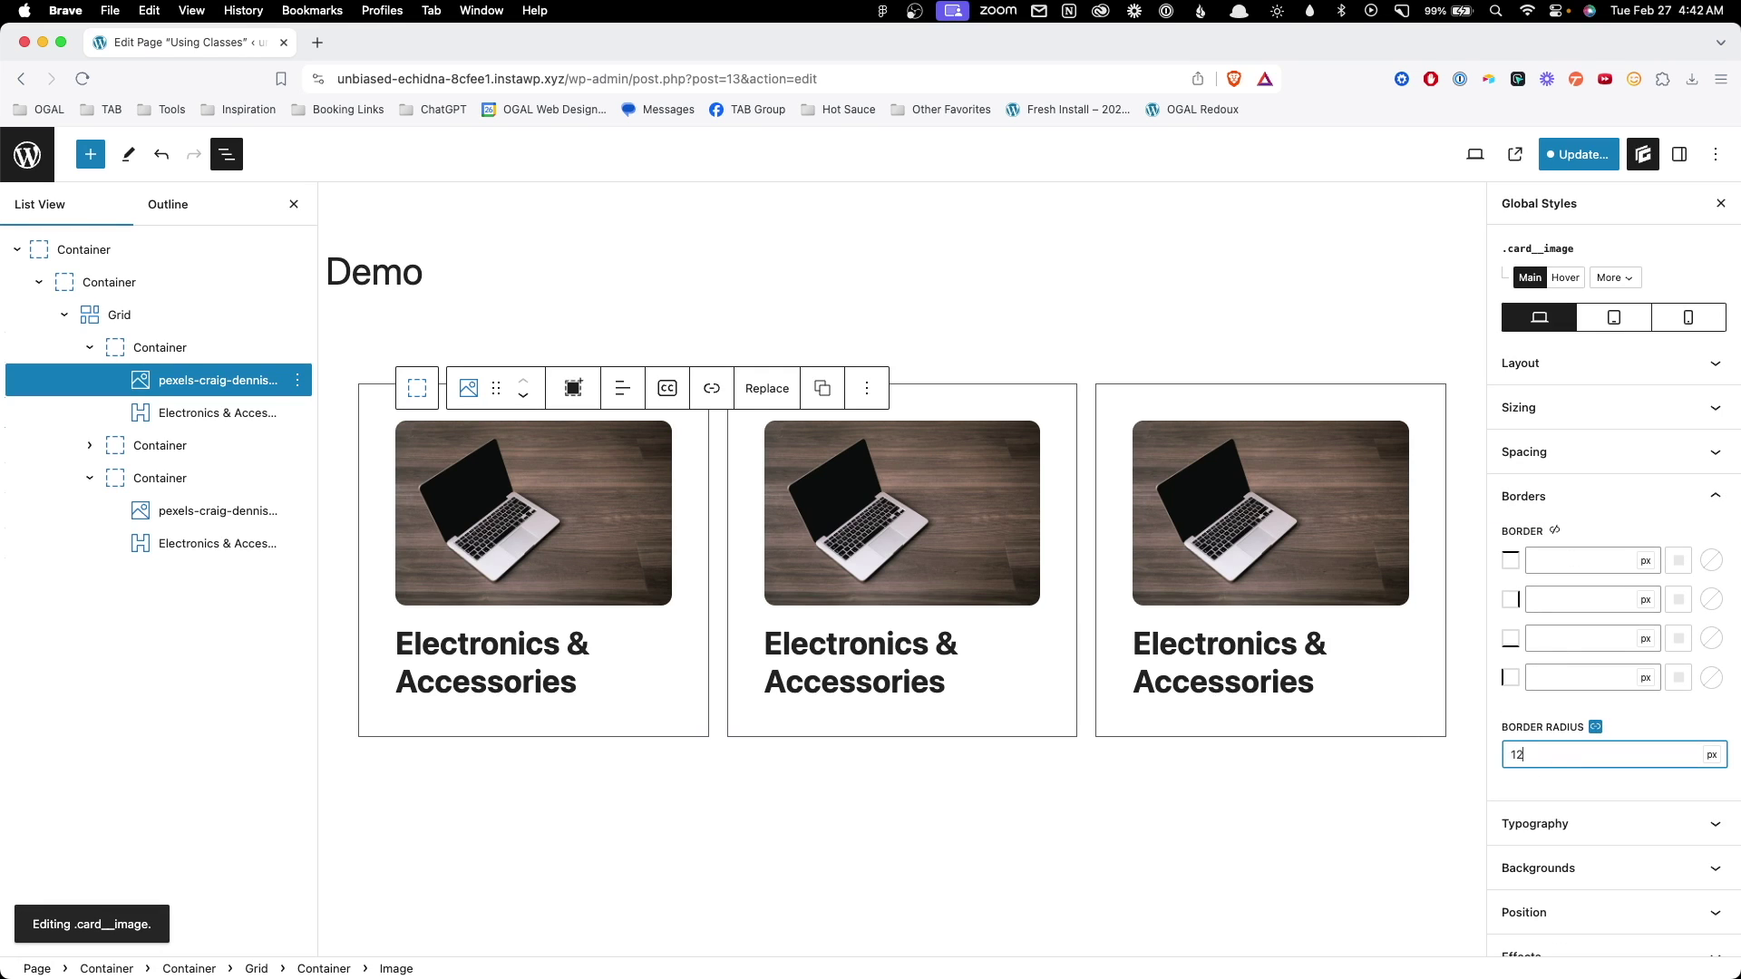
click(1036, 716)
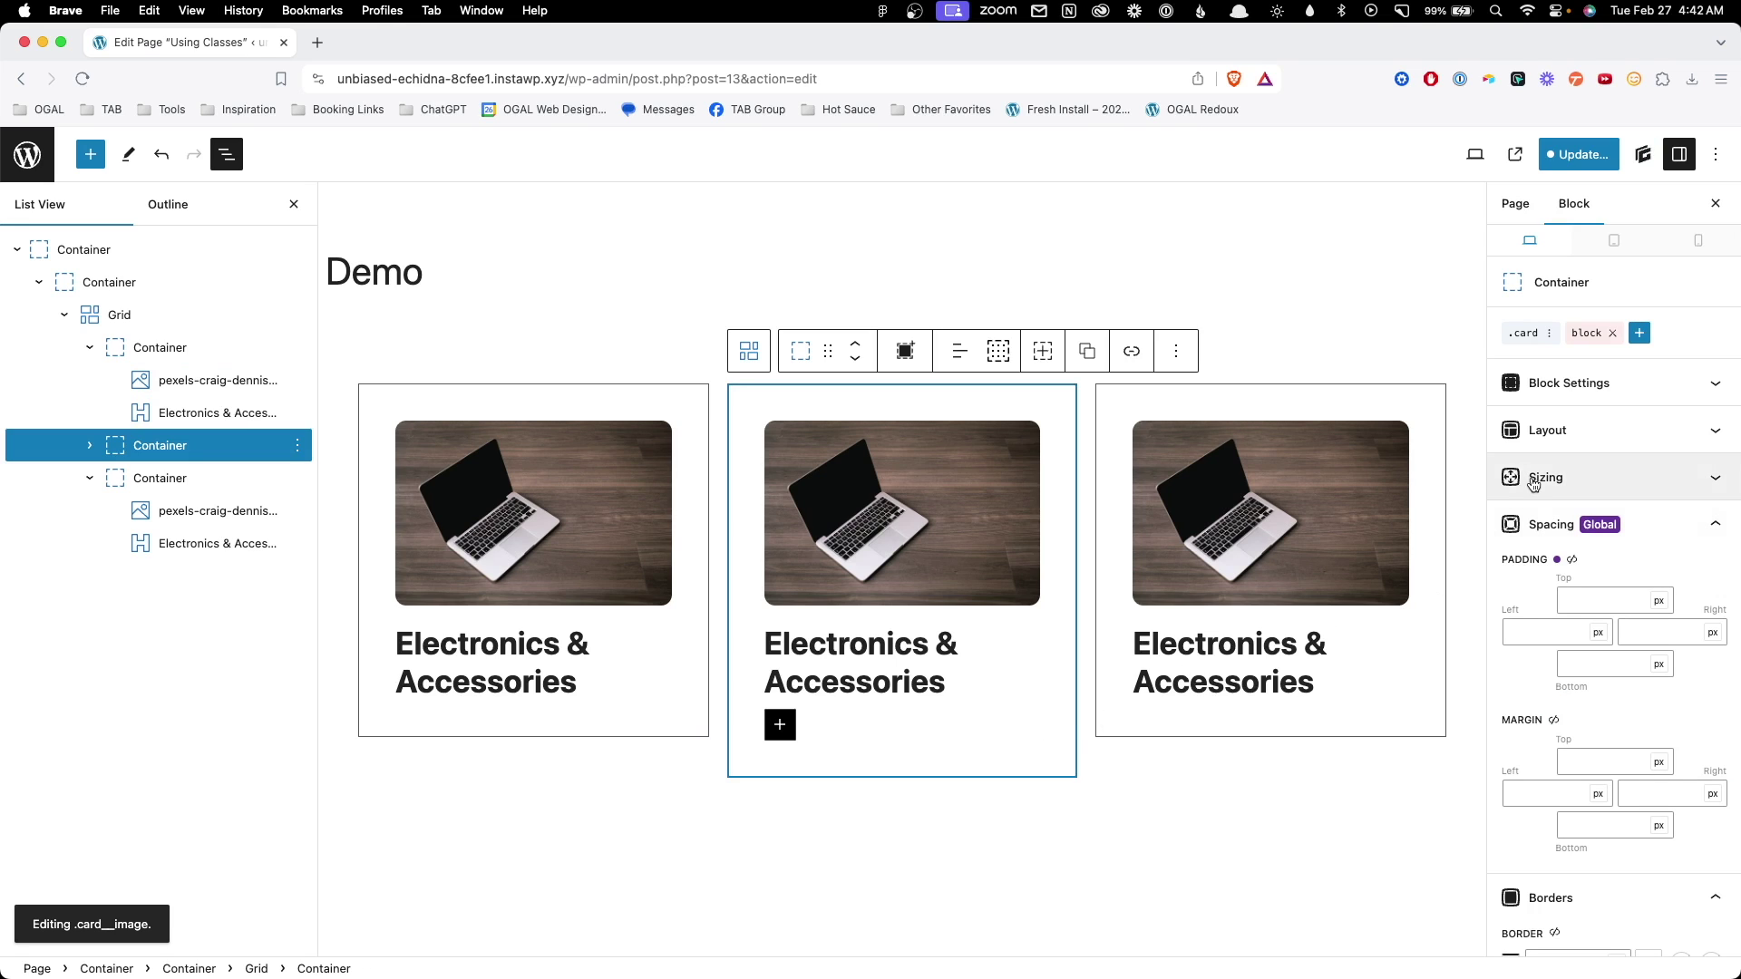
- Change the .card global style's padding from 40 to 24 px
click(1521, 333)
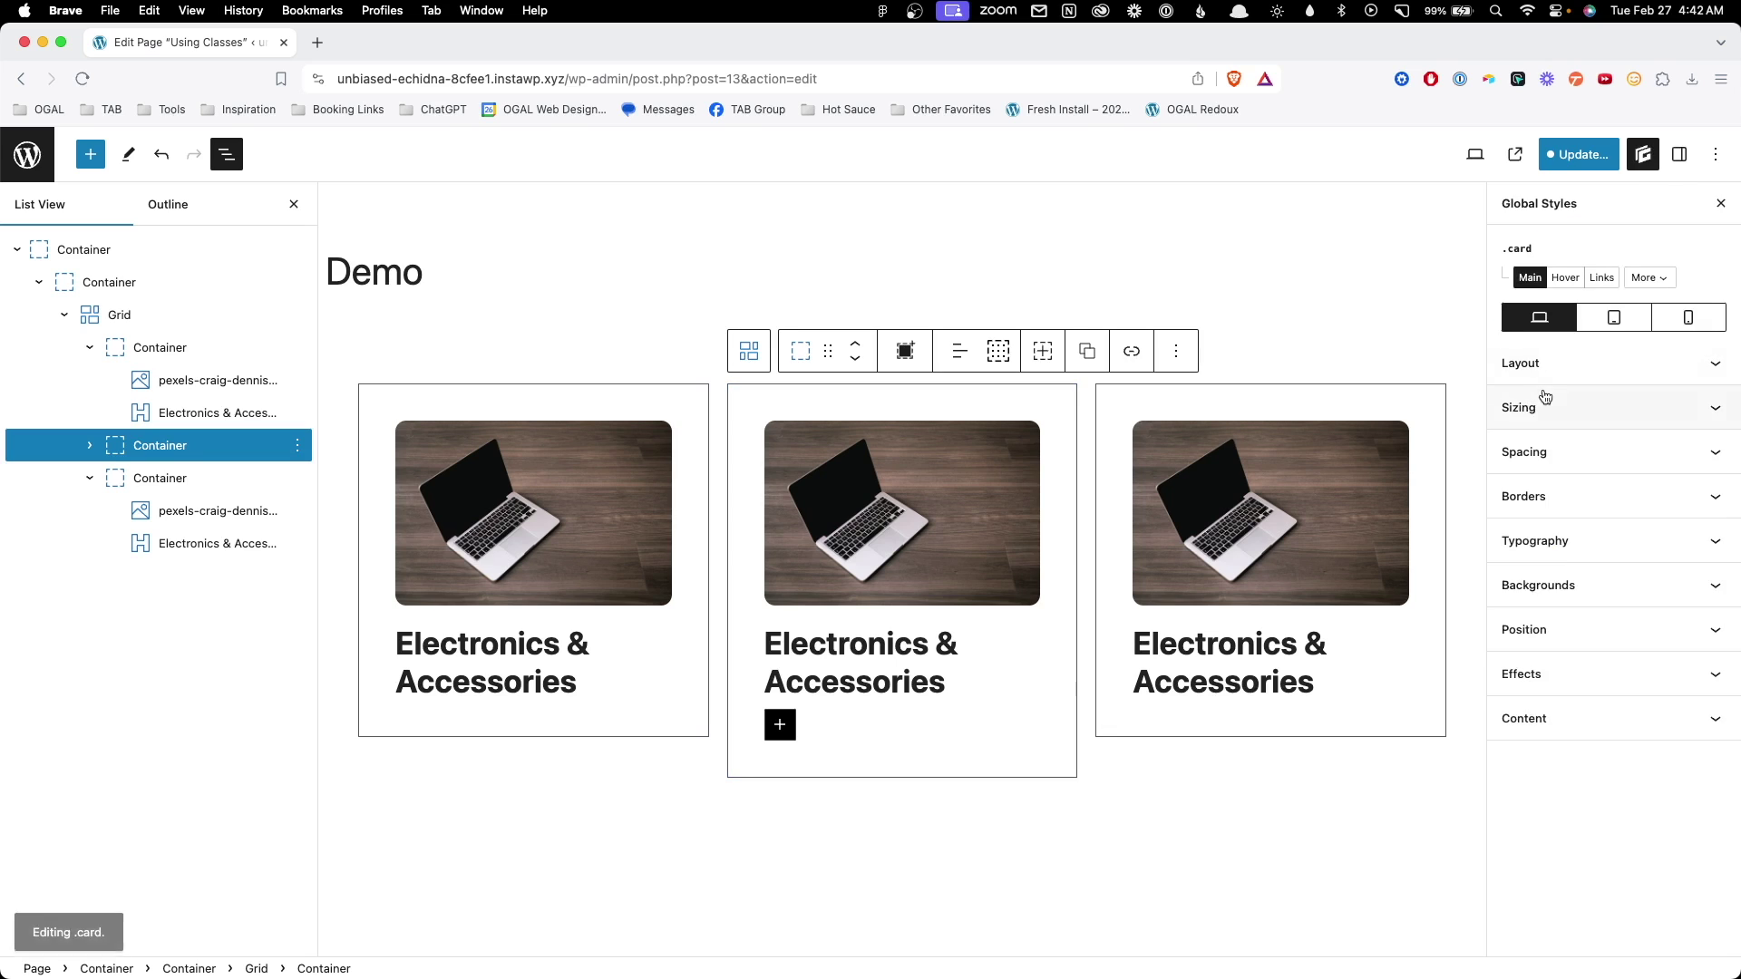
click(1551, 453)
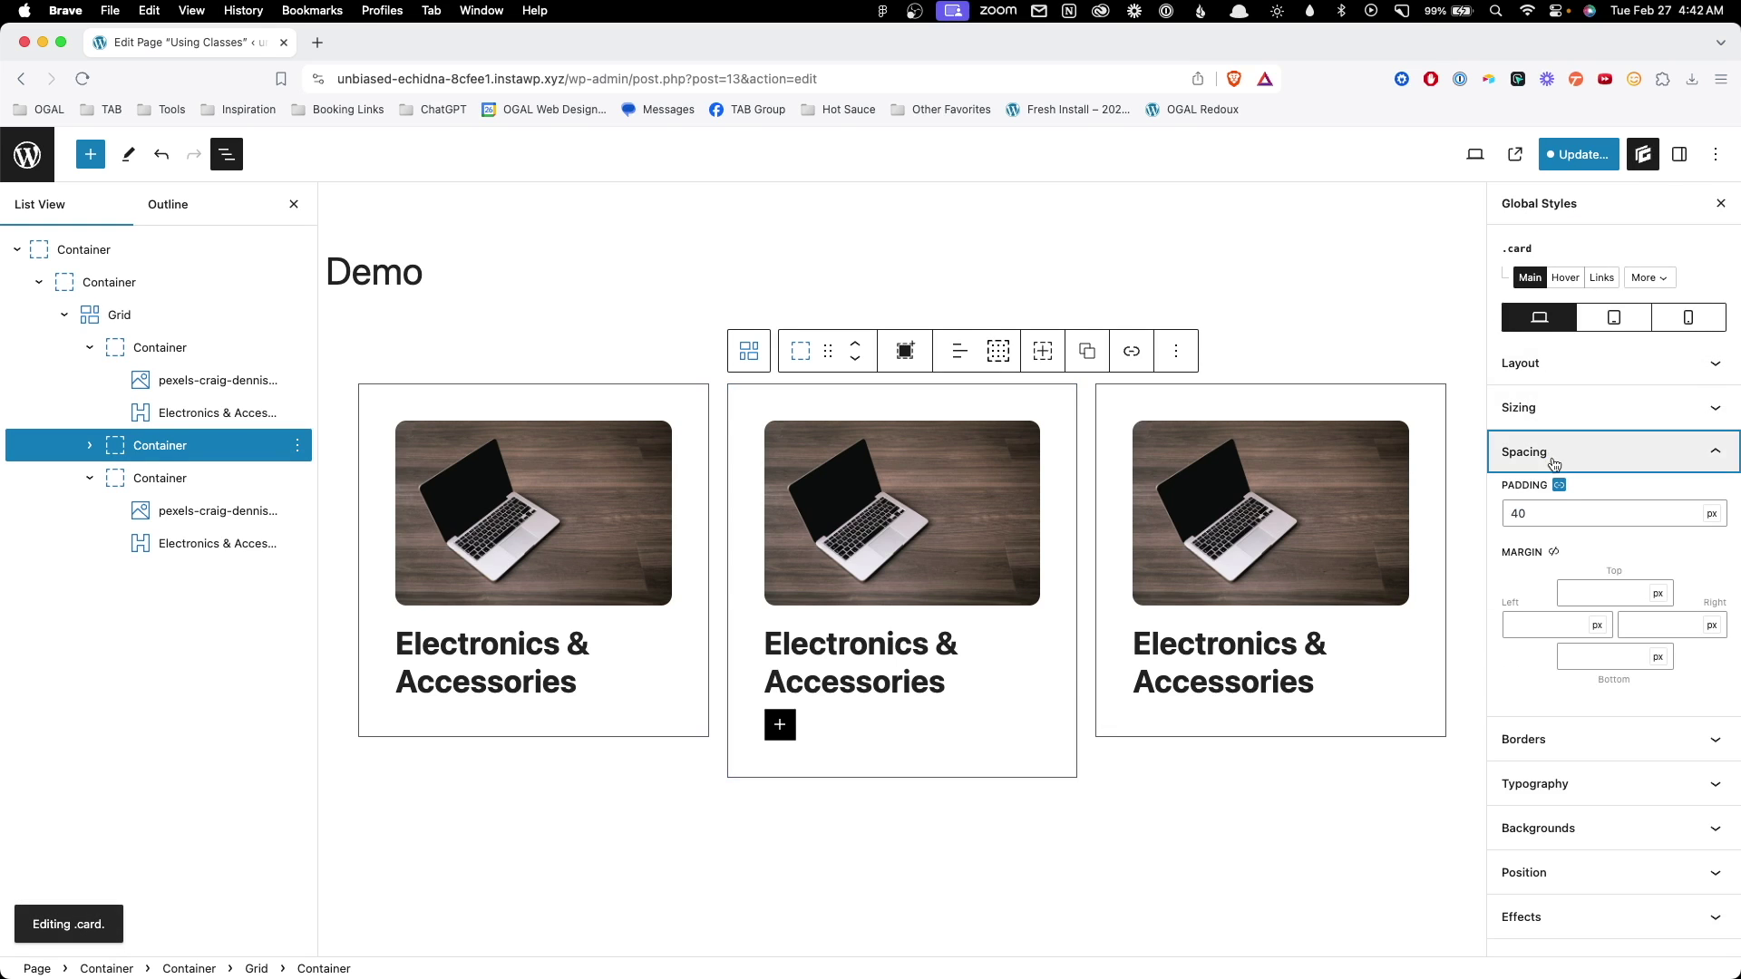
double_click(1566, 513)
text(24)
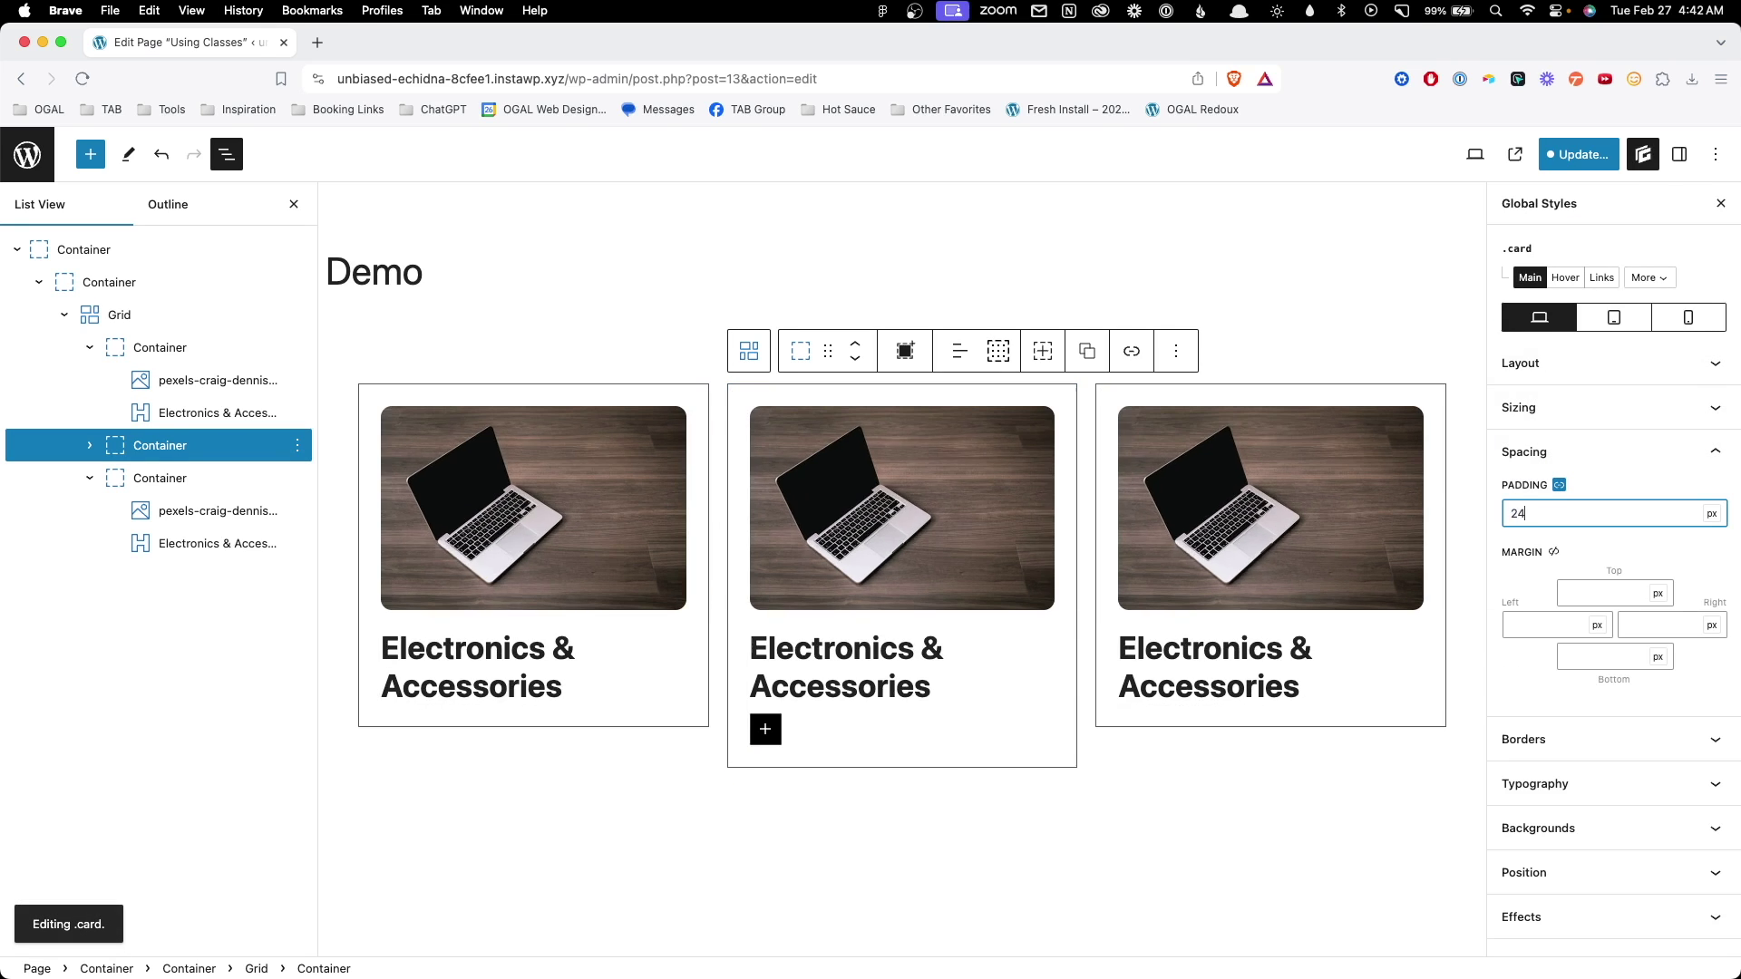
click(1257, 812)
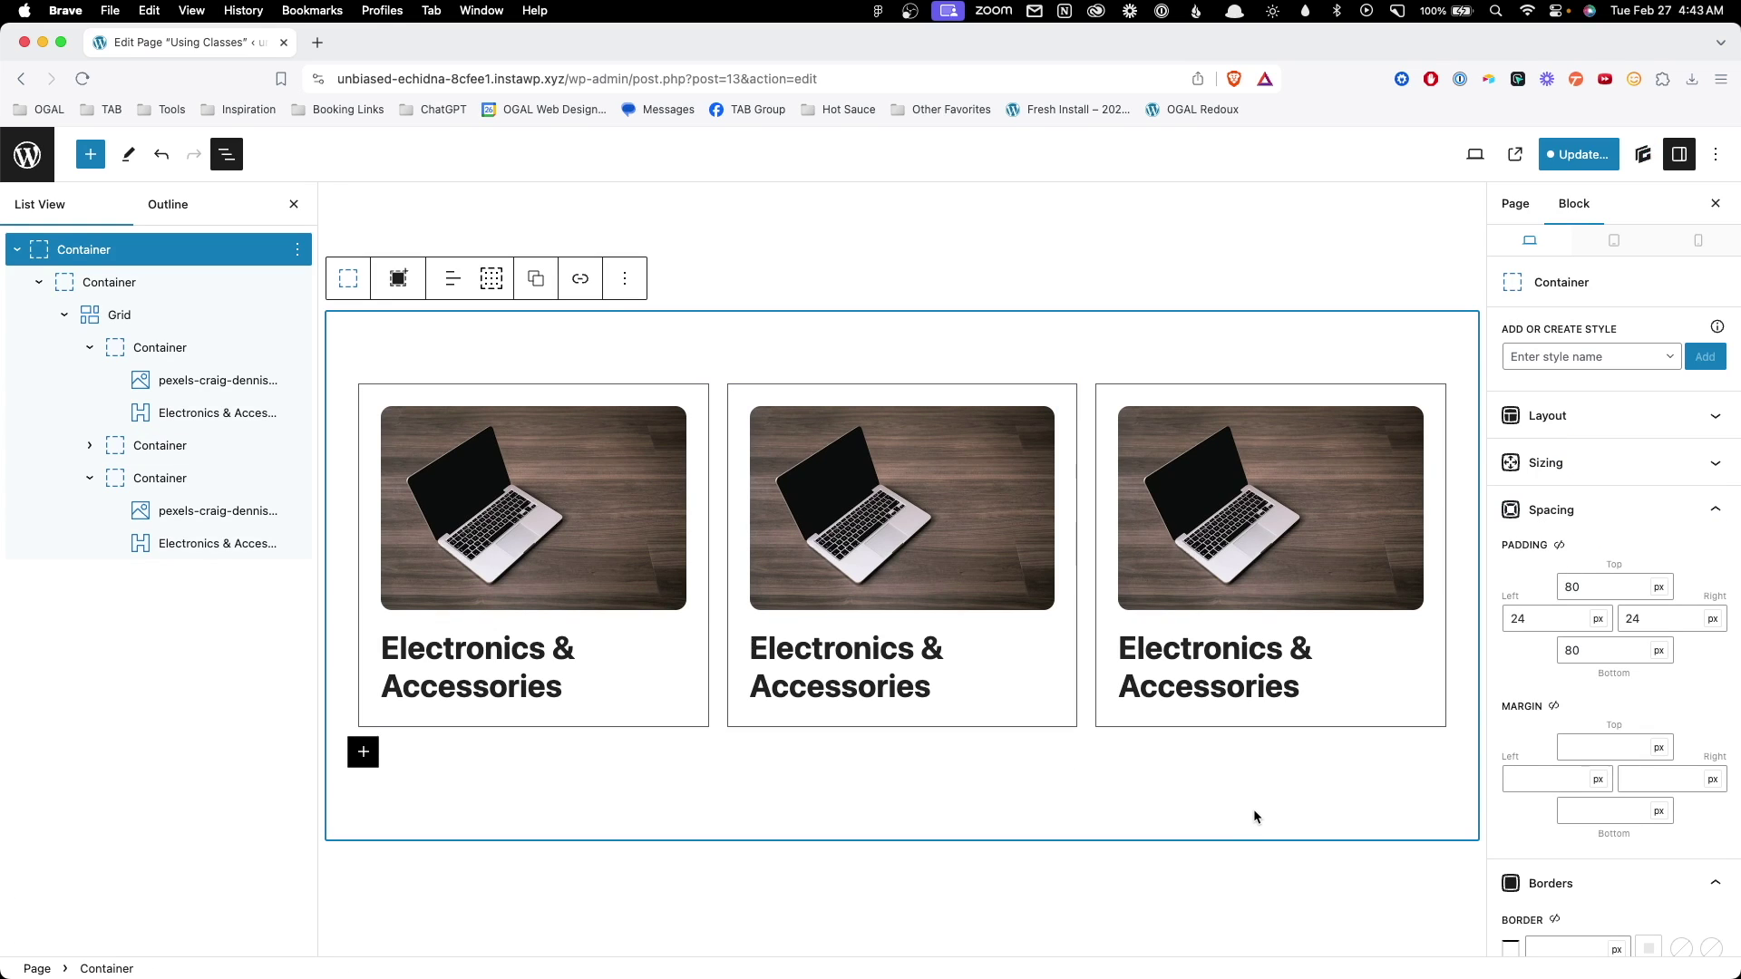